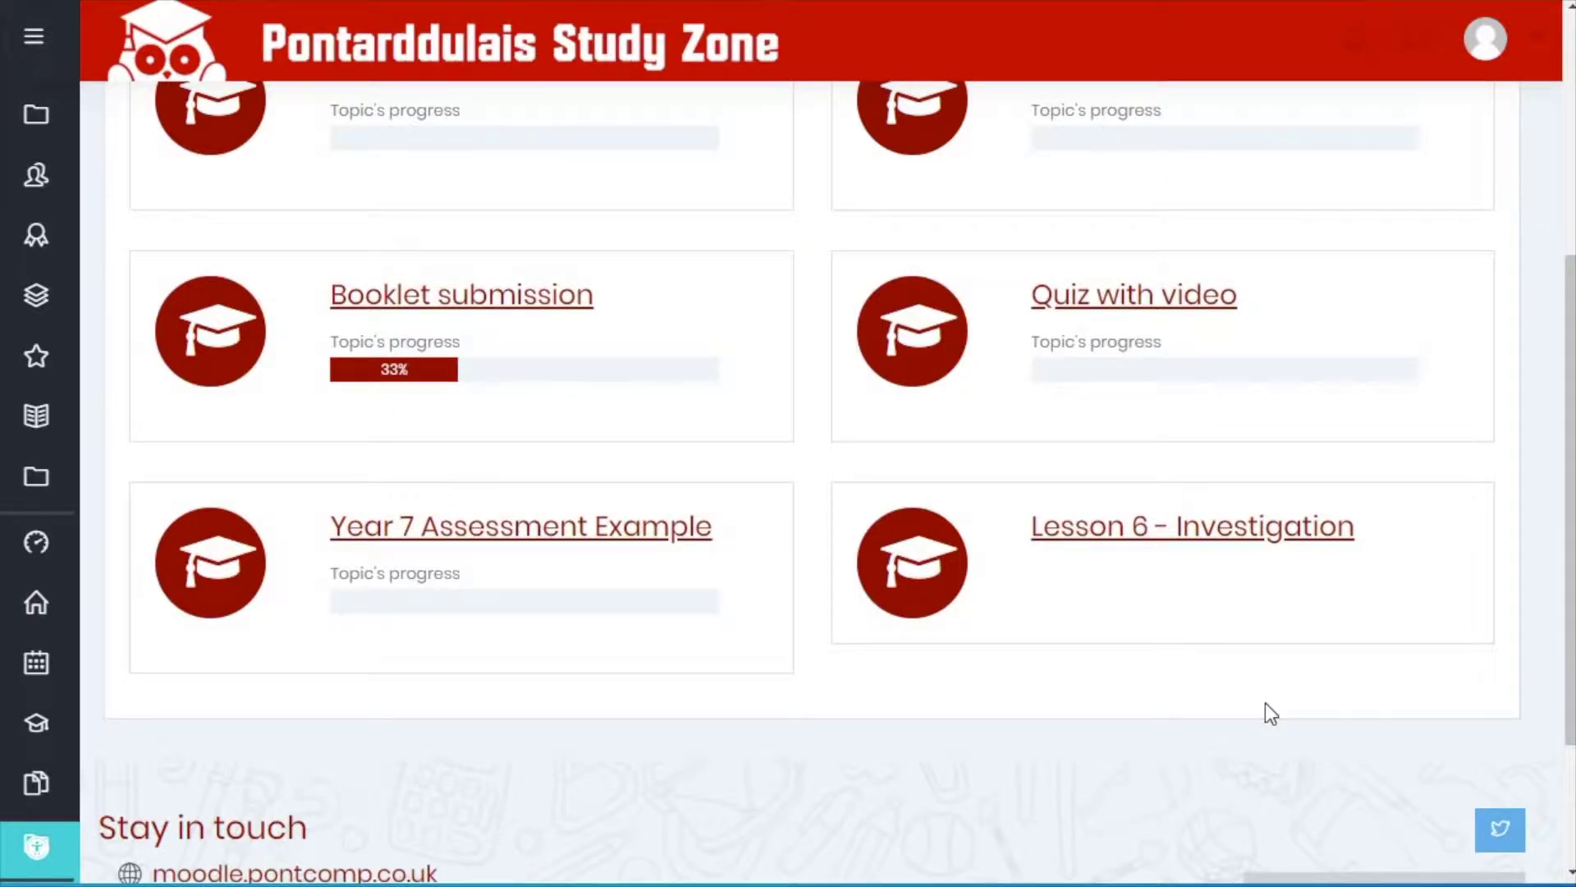
- Open the Lesson 6 - Investigation section of the Science Example Marking course and turn editing on
click(1103, 540)
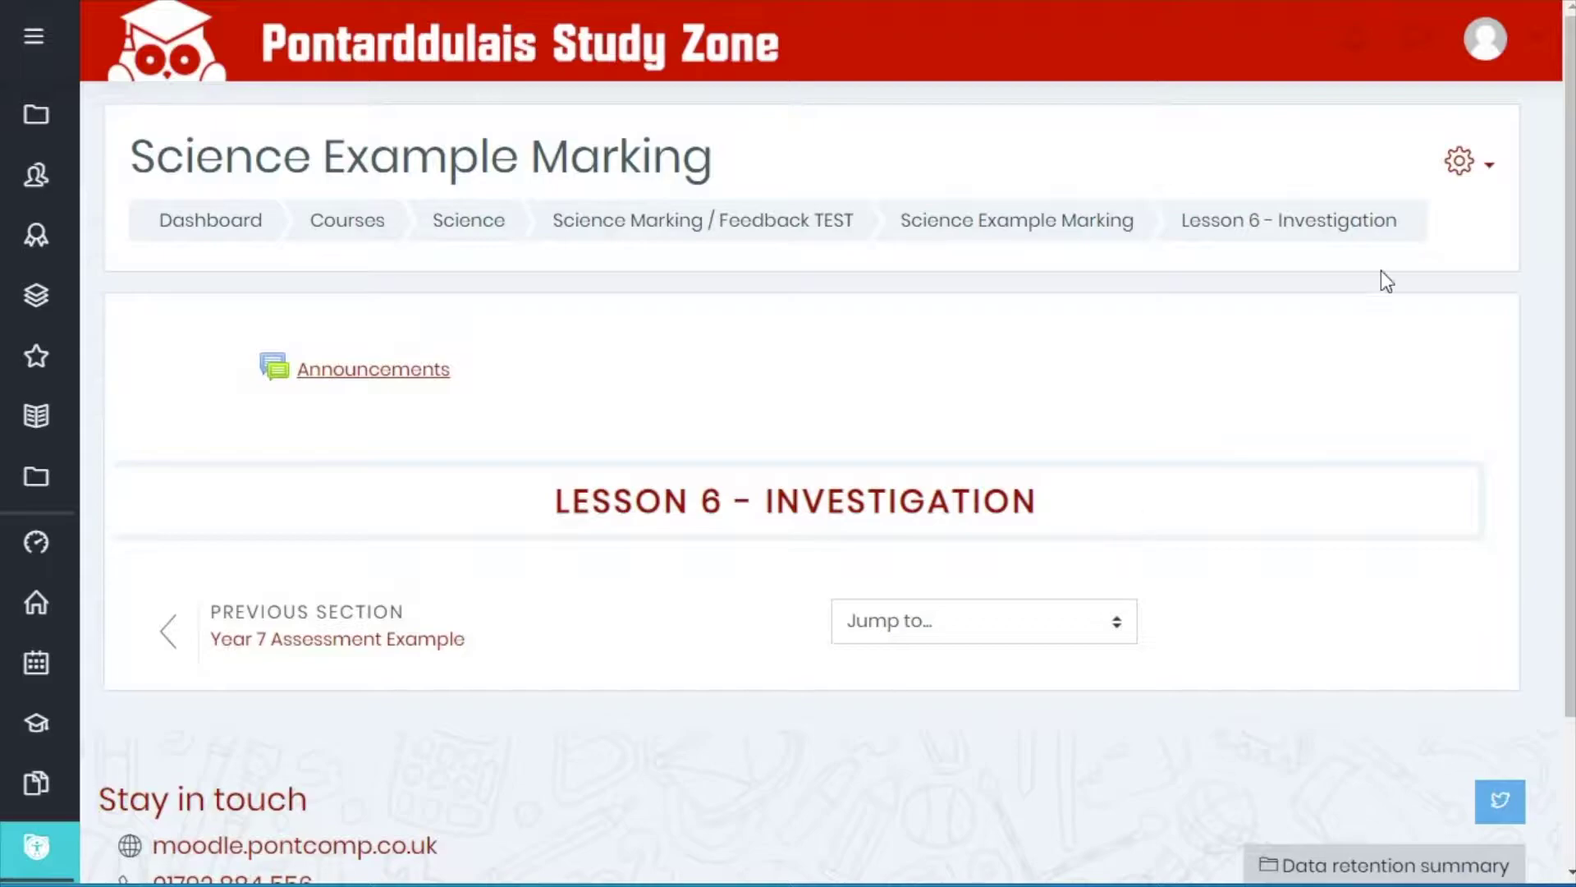
click(1486, 175)
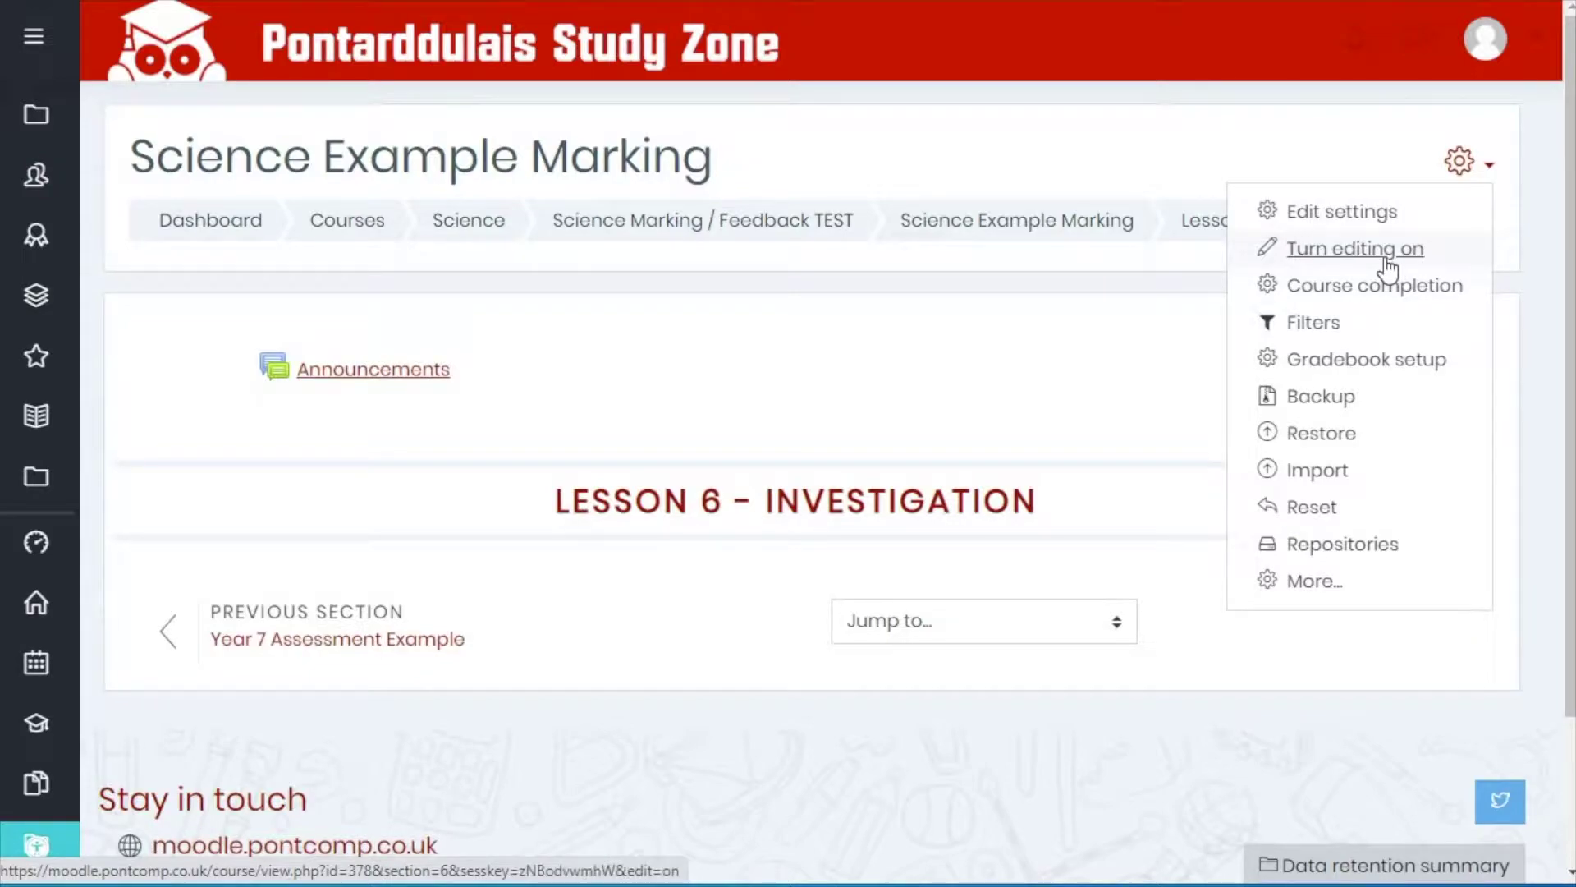
click(1387, 263)
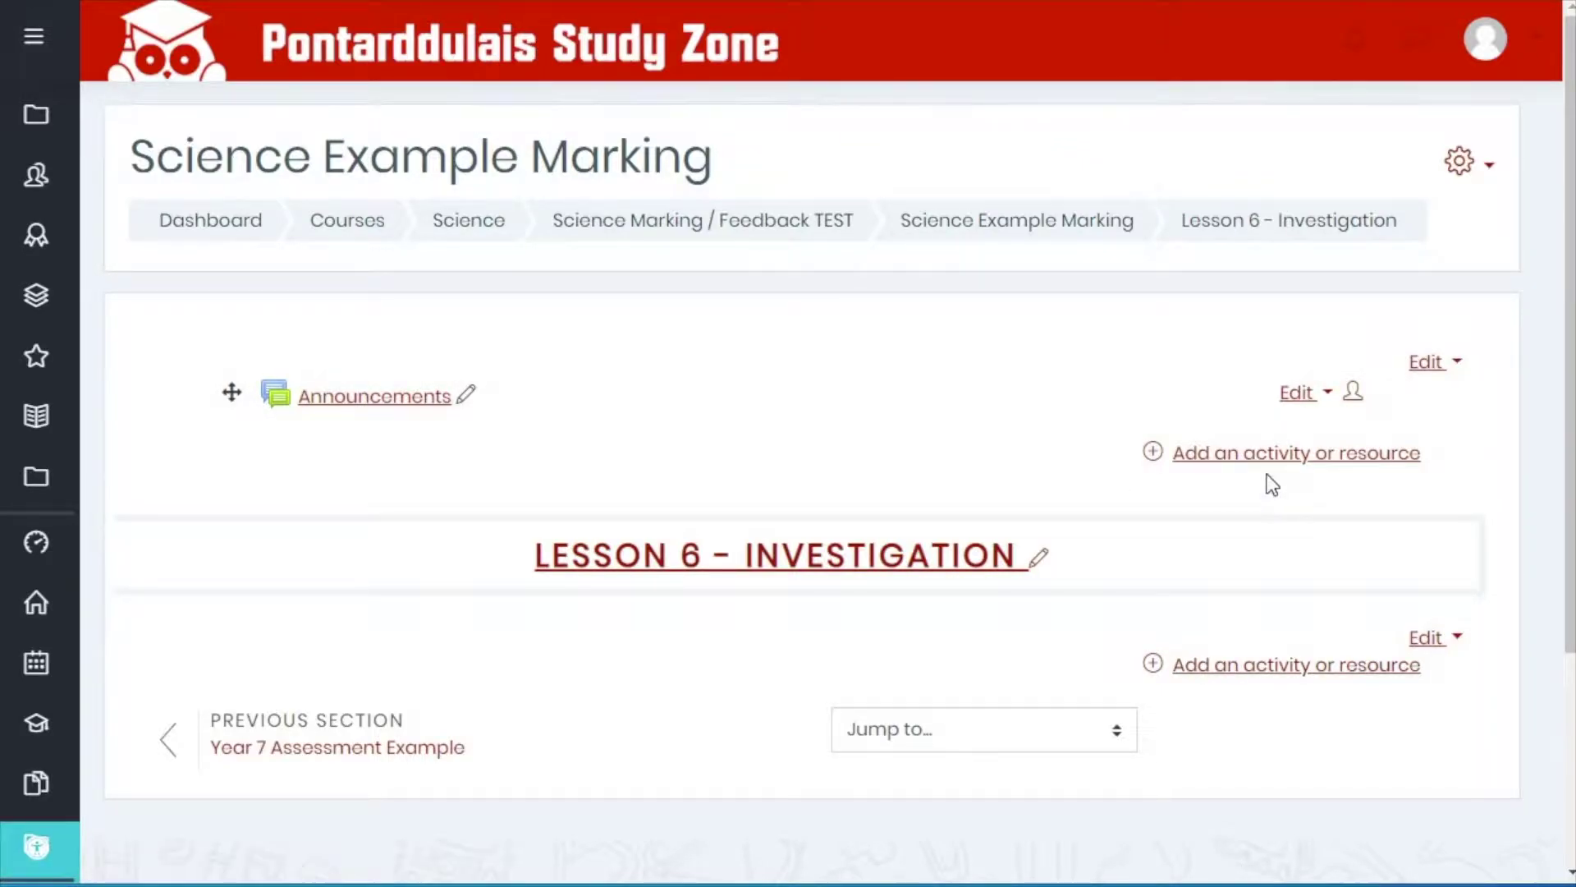
- Add a new Assignment activity to the Lesson 6 - Investigation section
click(1239, 664)
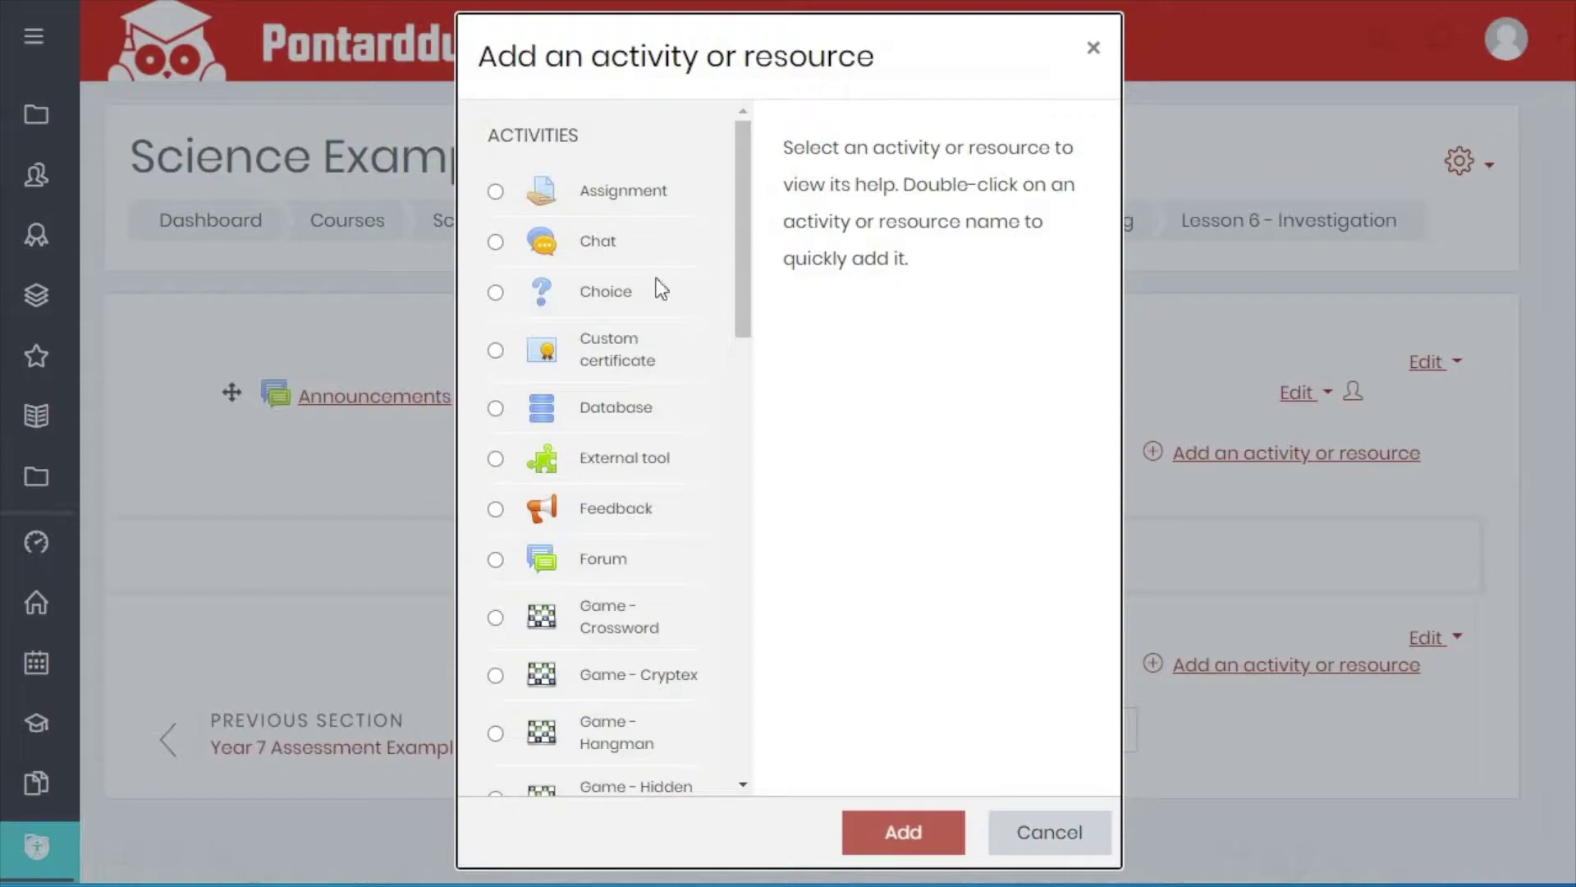
click(618, 191)
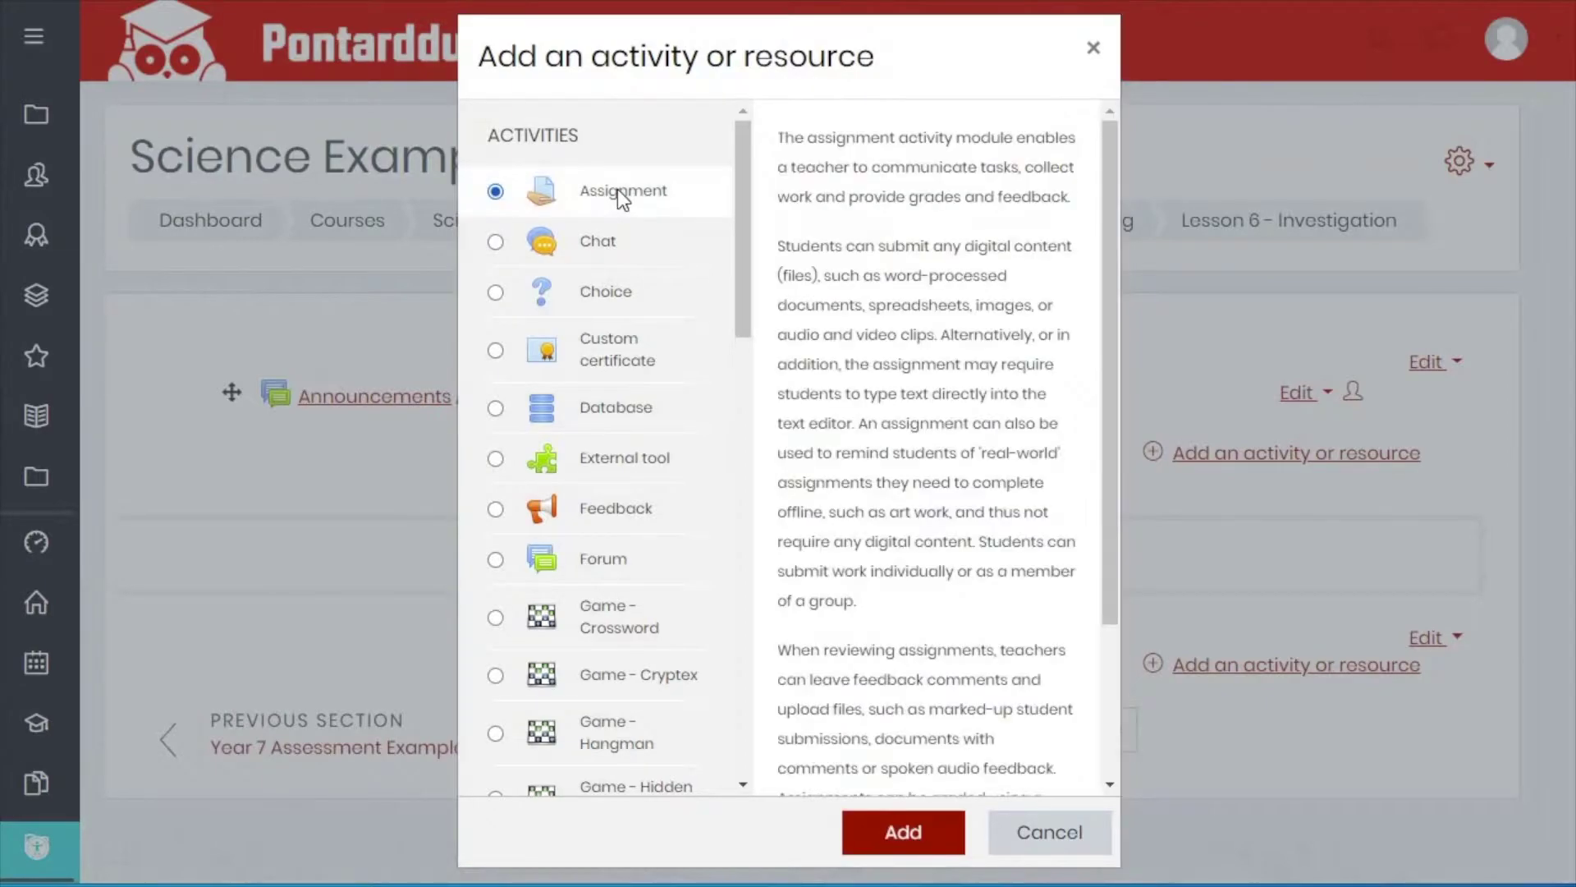
click(872, 821)
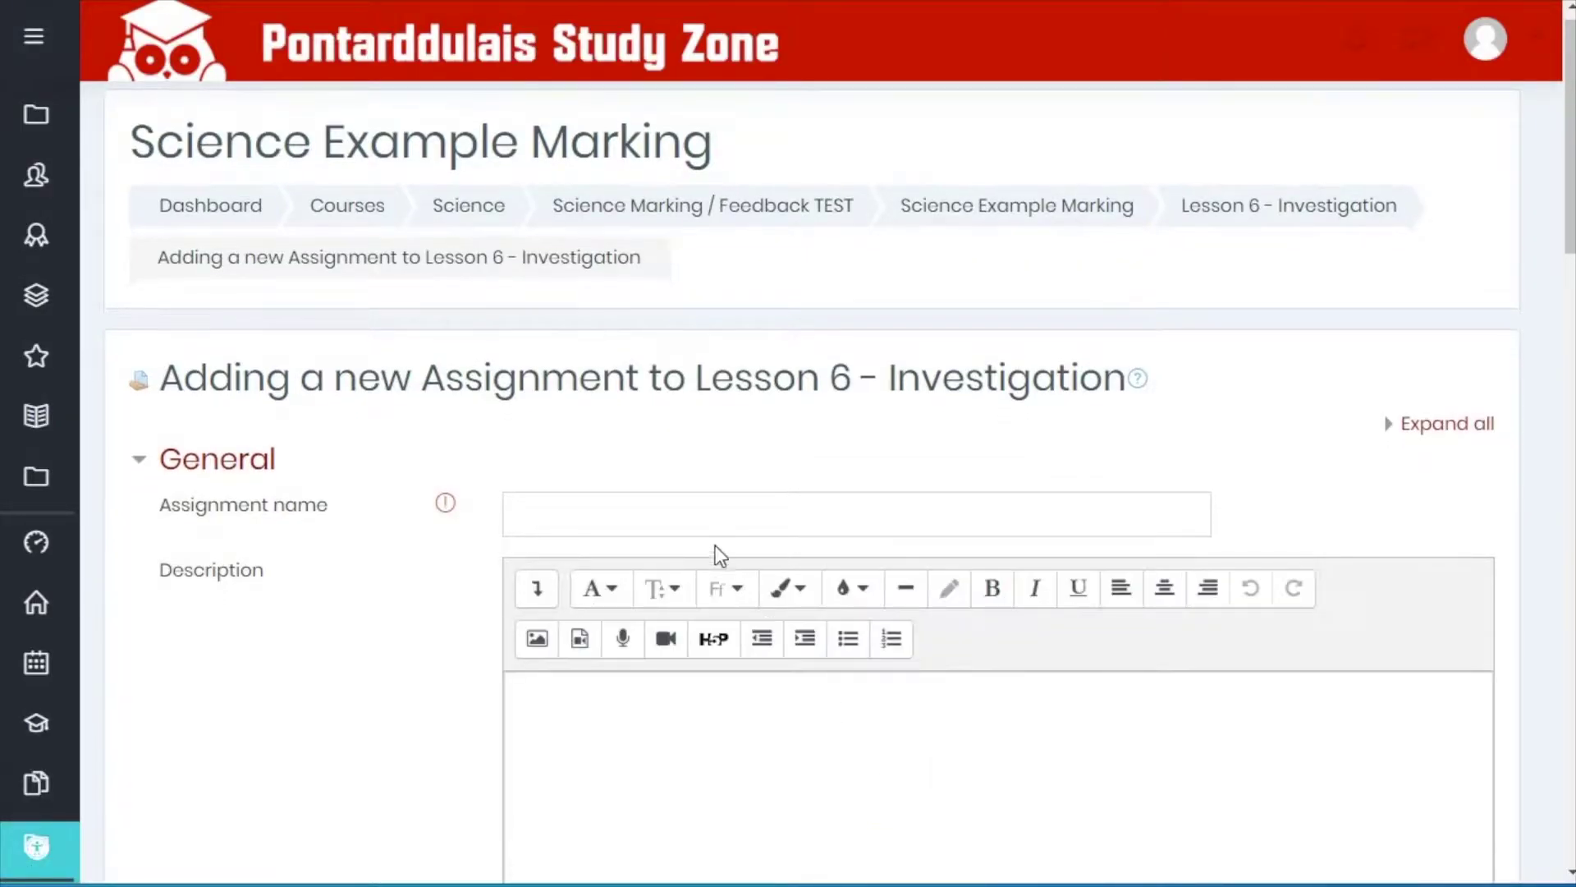
- Name the assignment "Science Assessment - Speed distance time" and place the cursor in its empty description
click(712, 516)
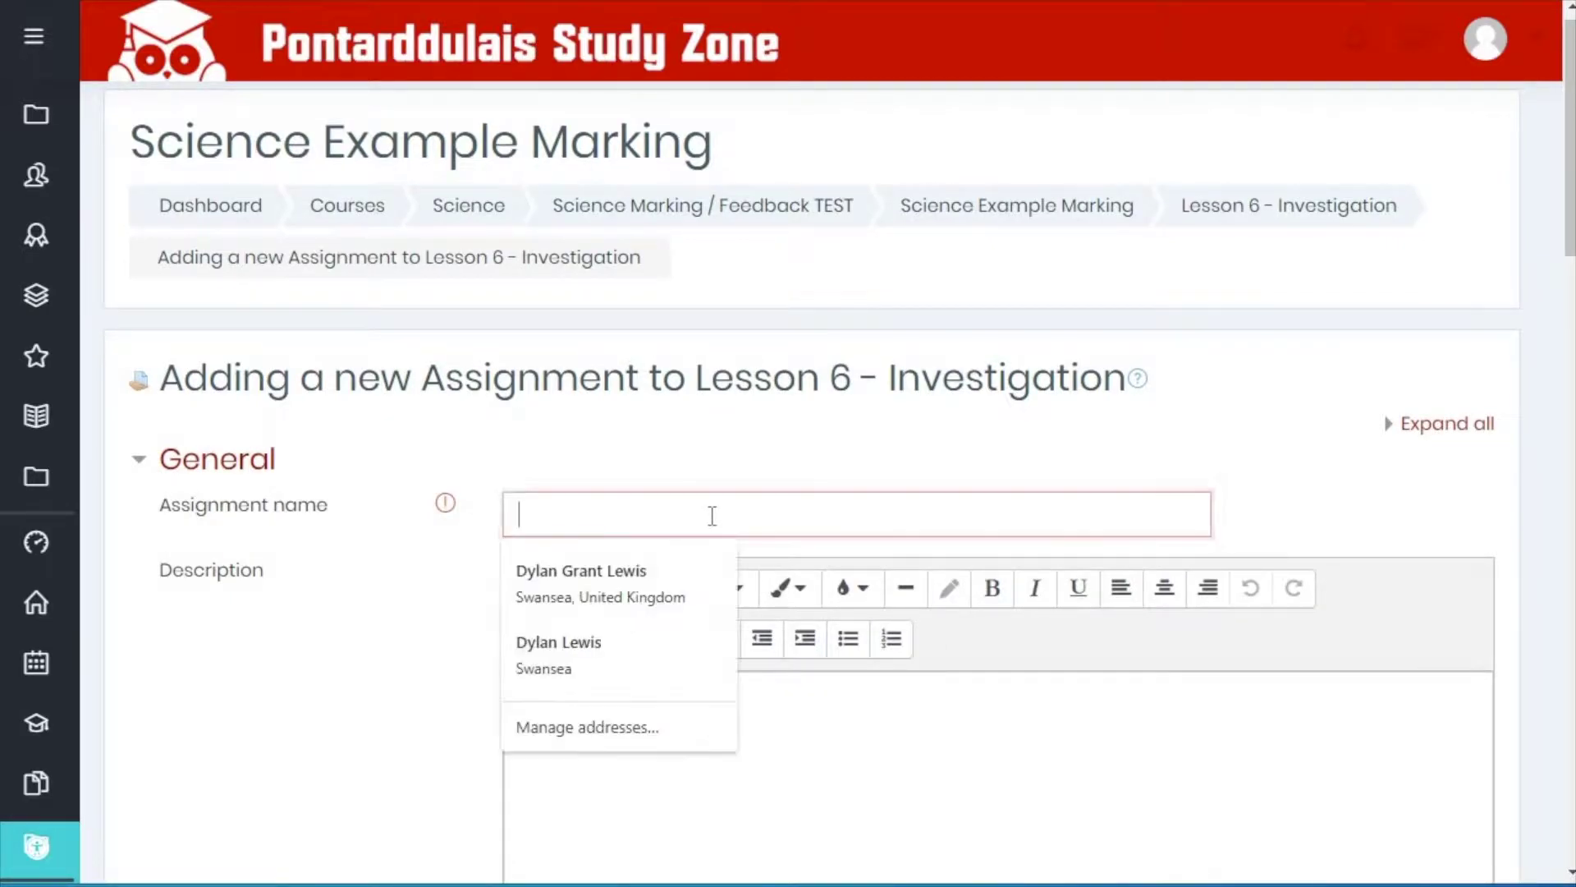
text(s)
key(BackSpace)
text(Sc)
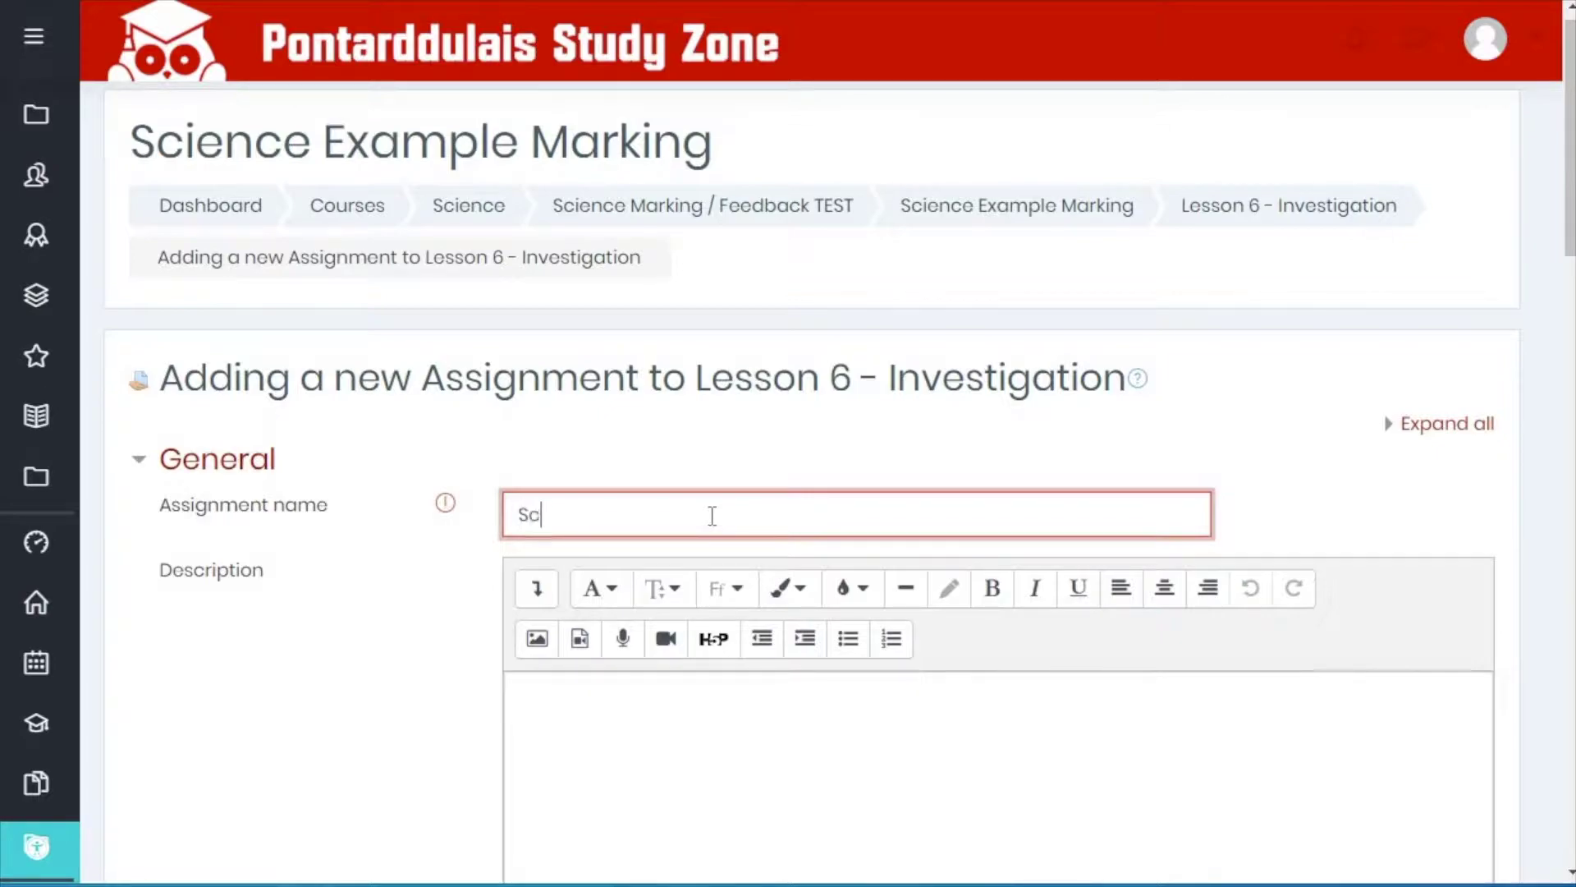
text(ience - Asse)
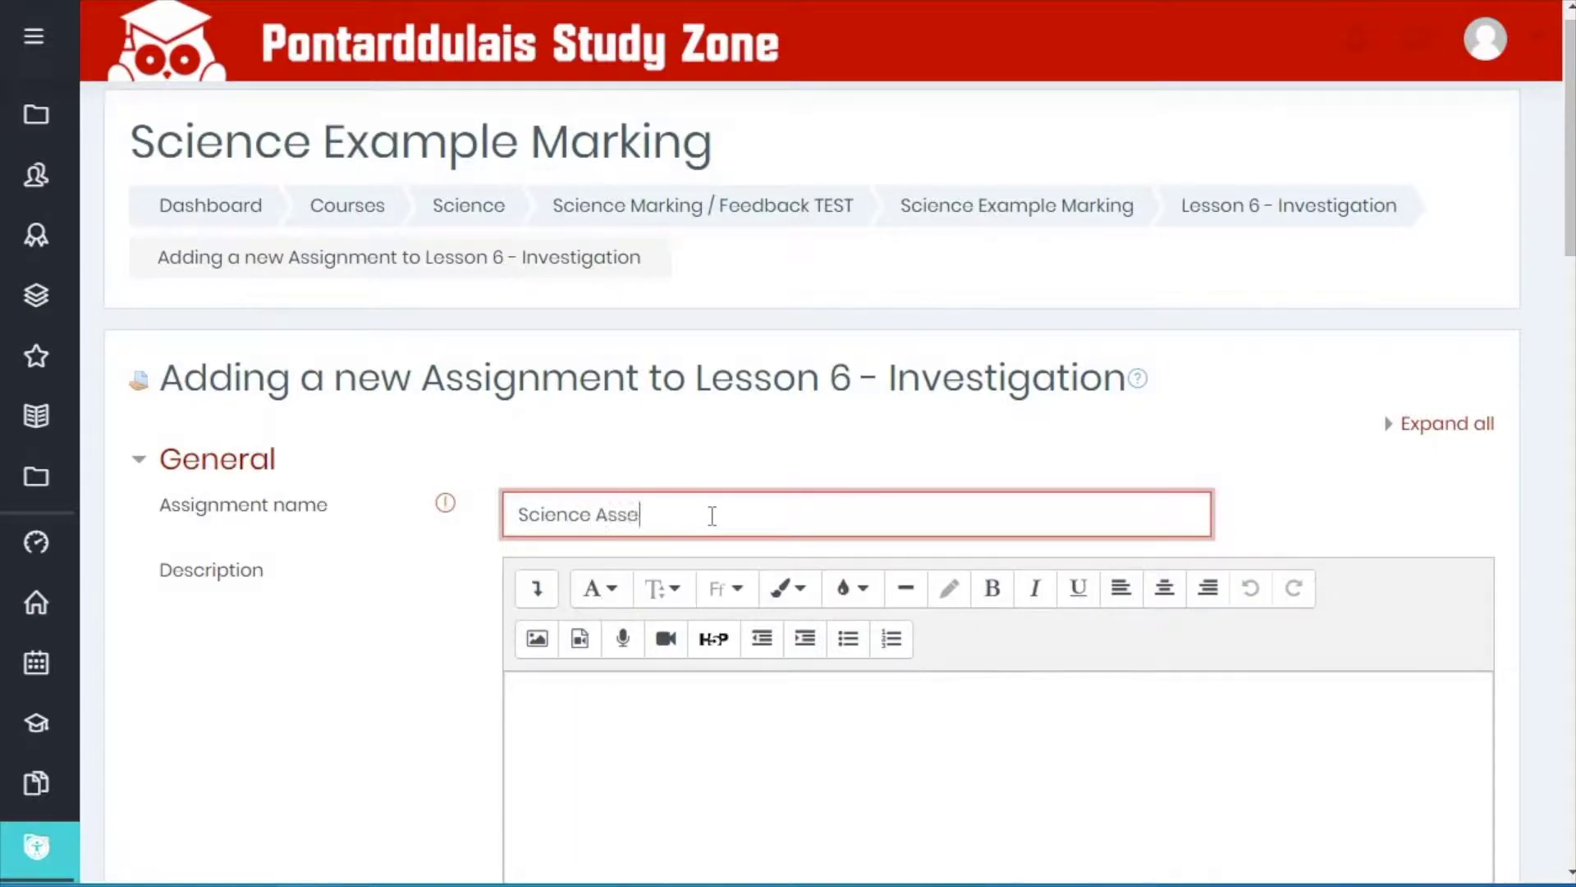
text(ssment - Speed distance time)
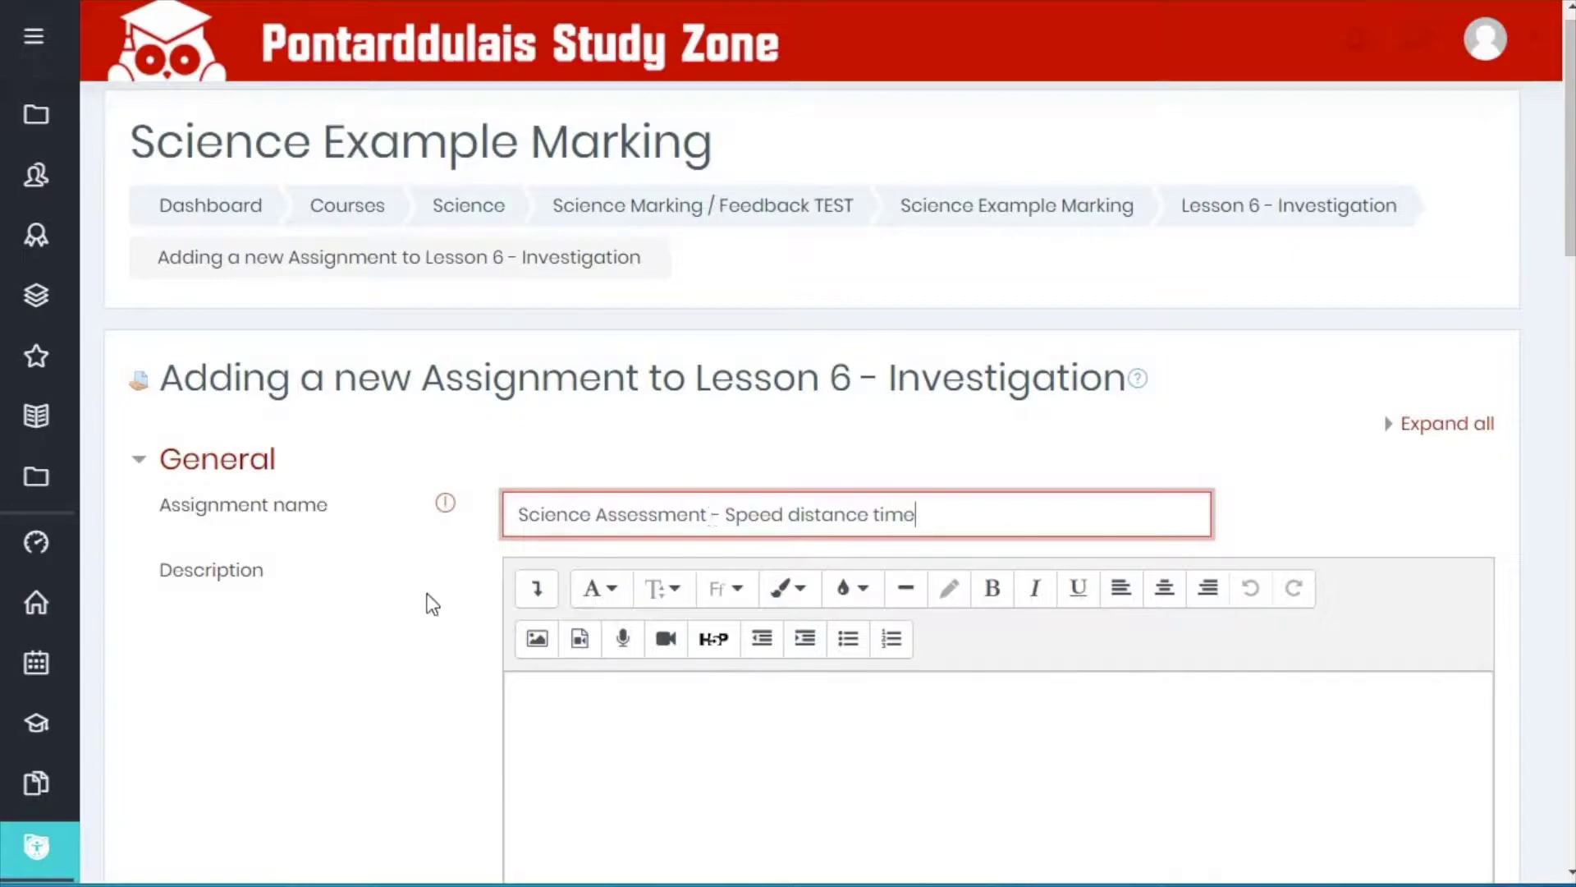
scroll(429, 602, down, 3)
click(672, 598)
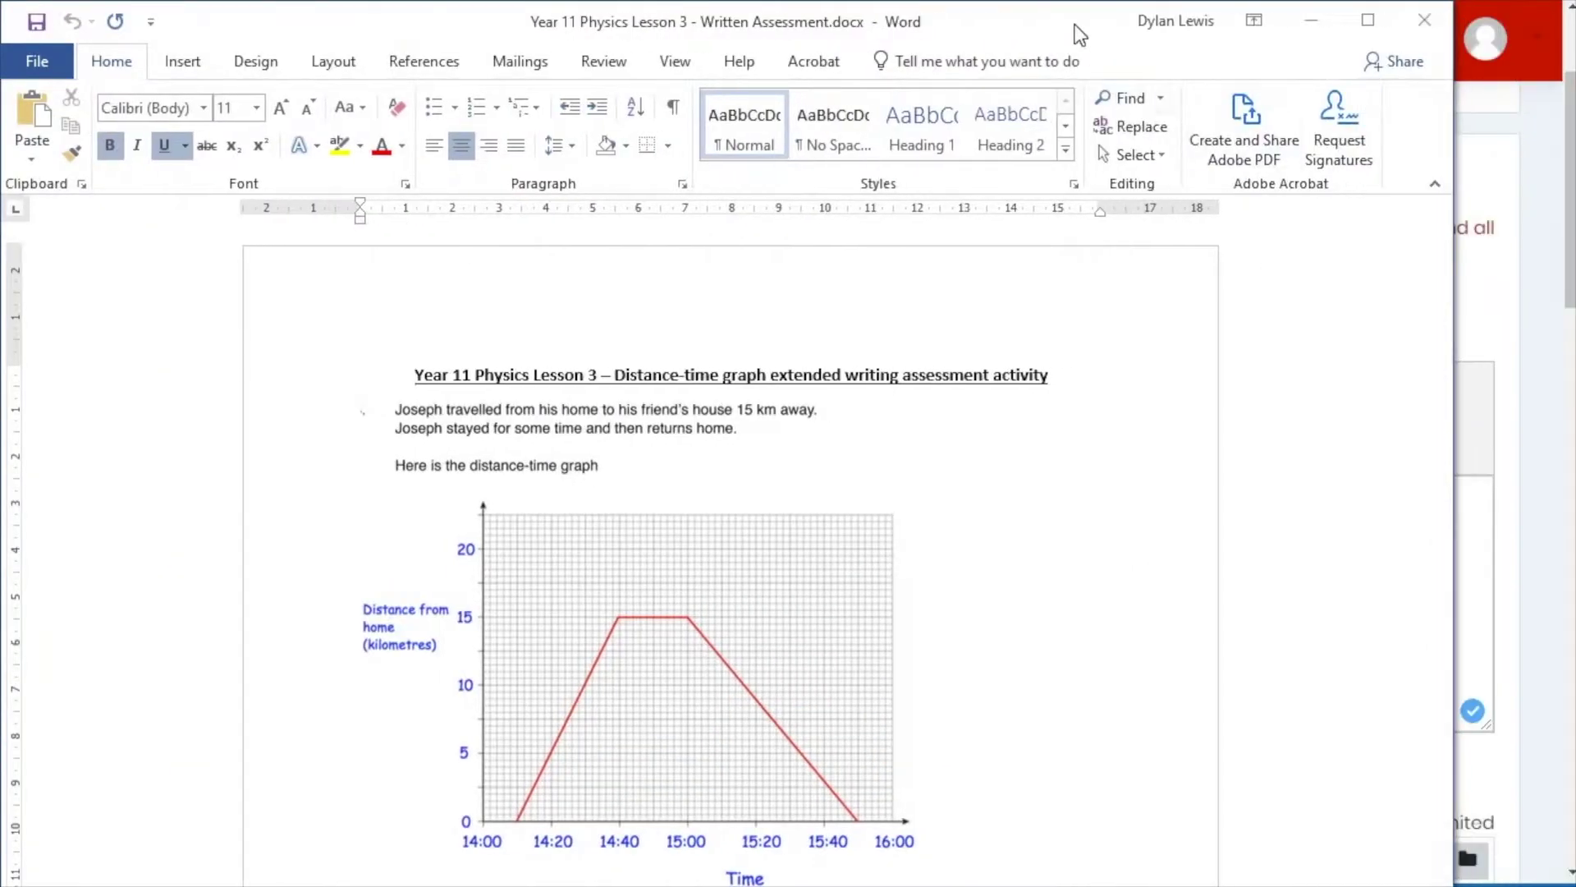
- In the Word written assessment document, save the distance-time graph picture to the Pictures folder as the JPEG file "Speed distance time"
scroll(875, 364, down, 5)
scroll(875, 364, up, 2)
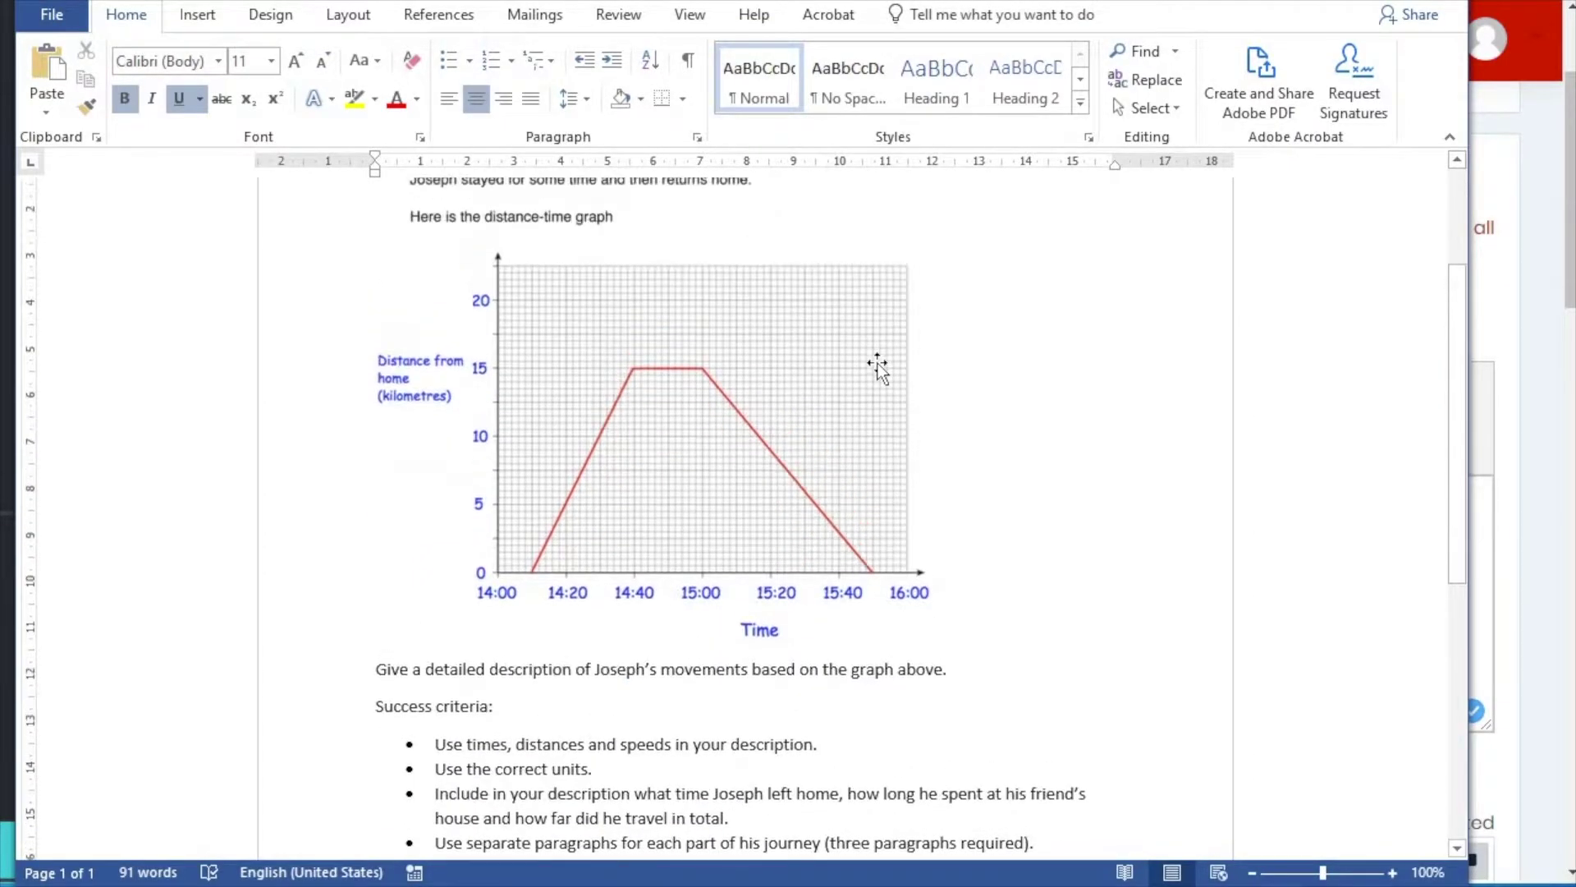
click(663, 421)
scroll(664, 421, down, 4)
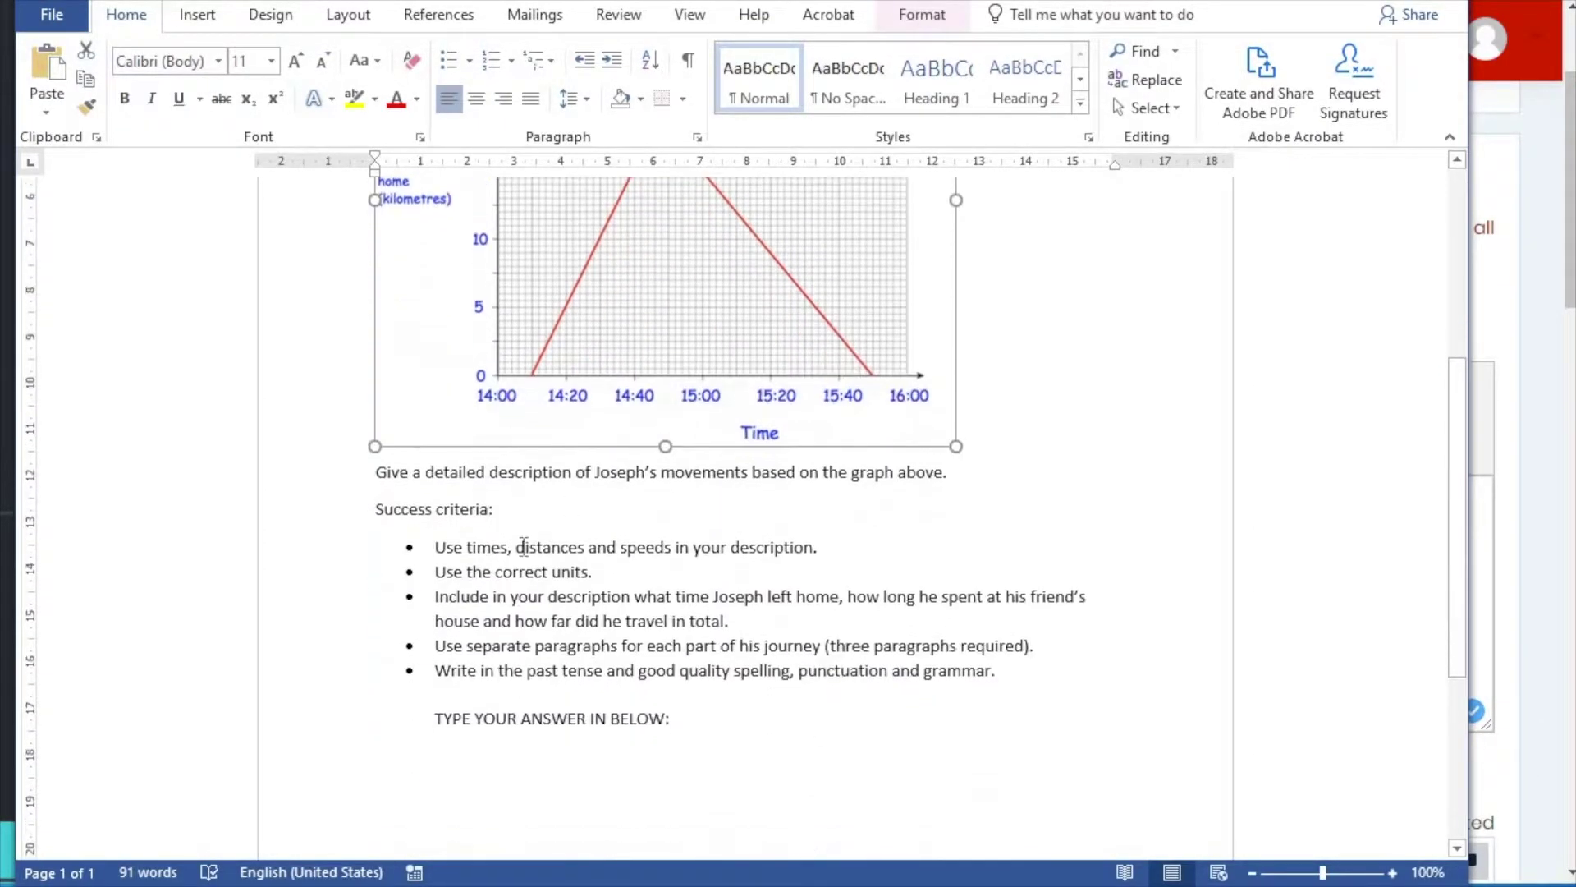
scroll(515, 728, up, 3)
scroll(515, 729, up, 3)
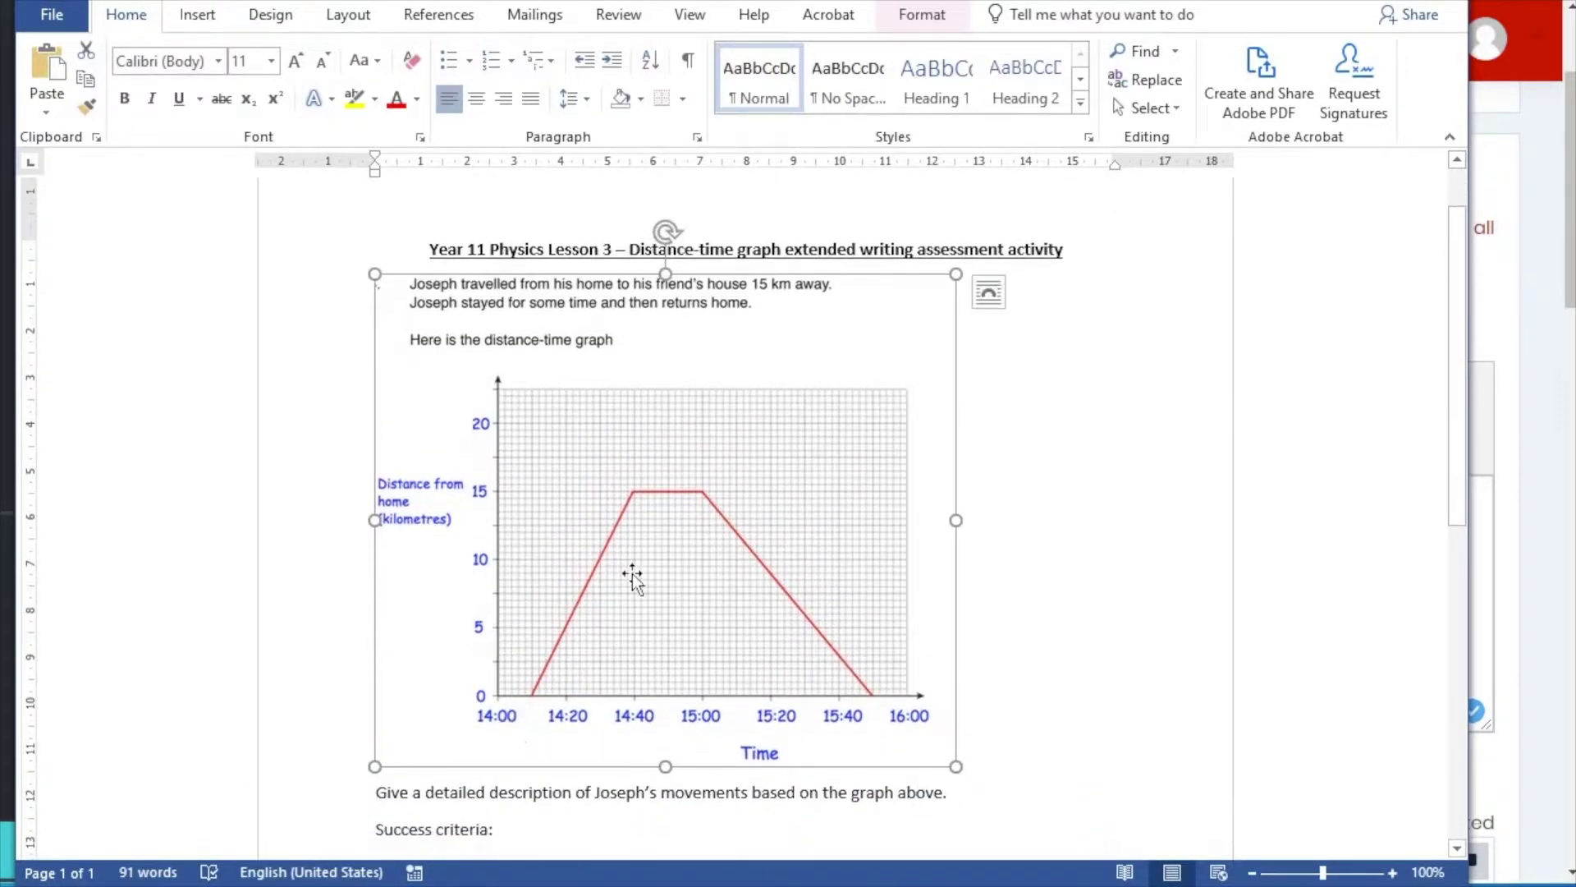
right_click(617, 526)
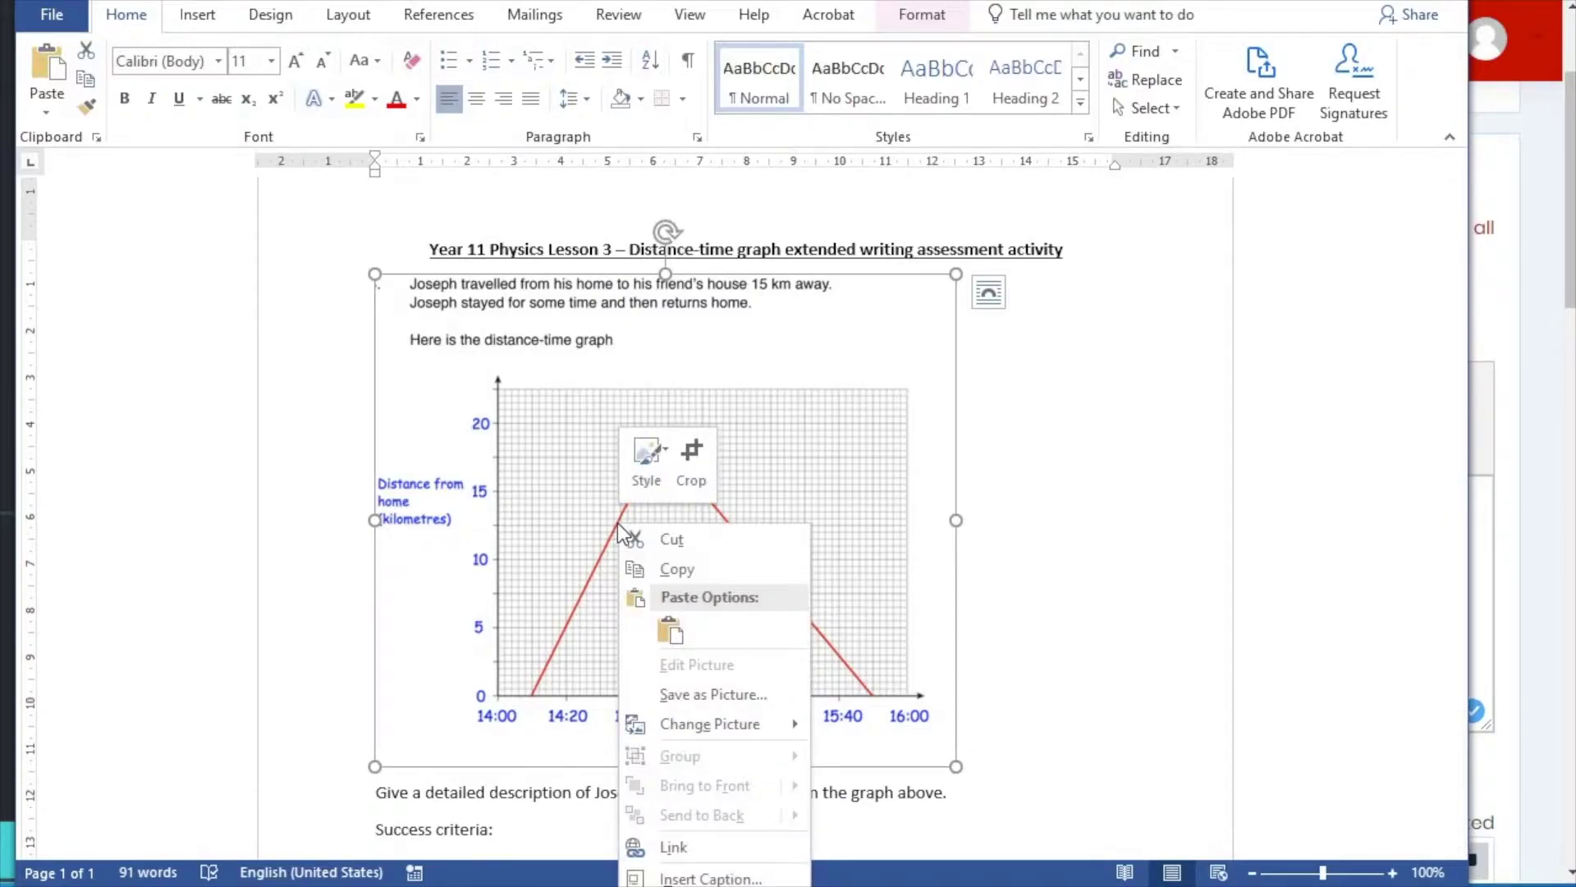
click(735, 693)
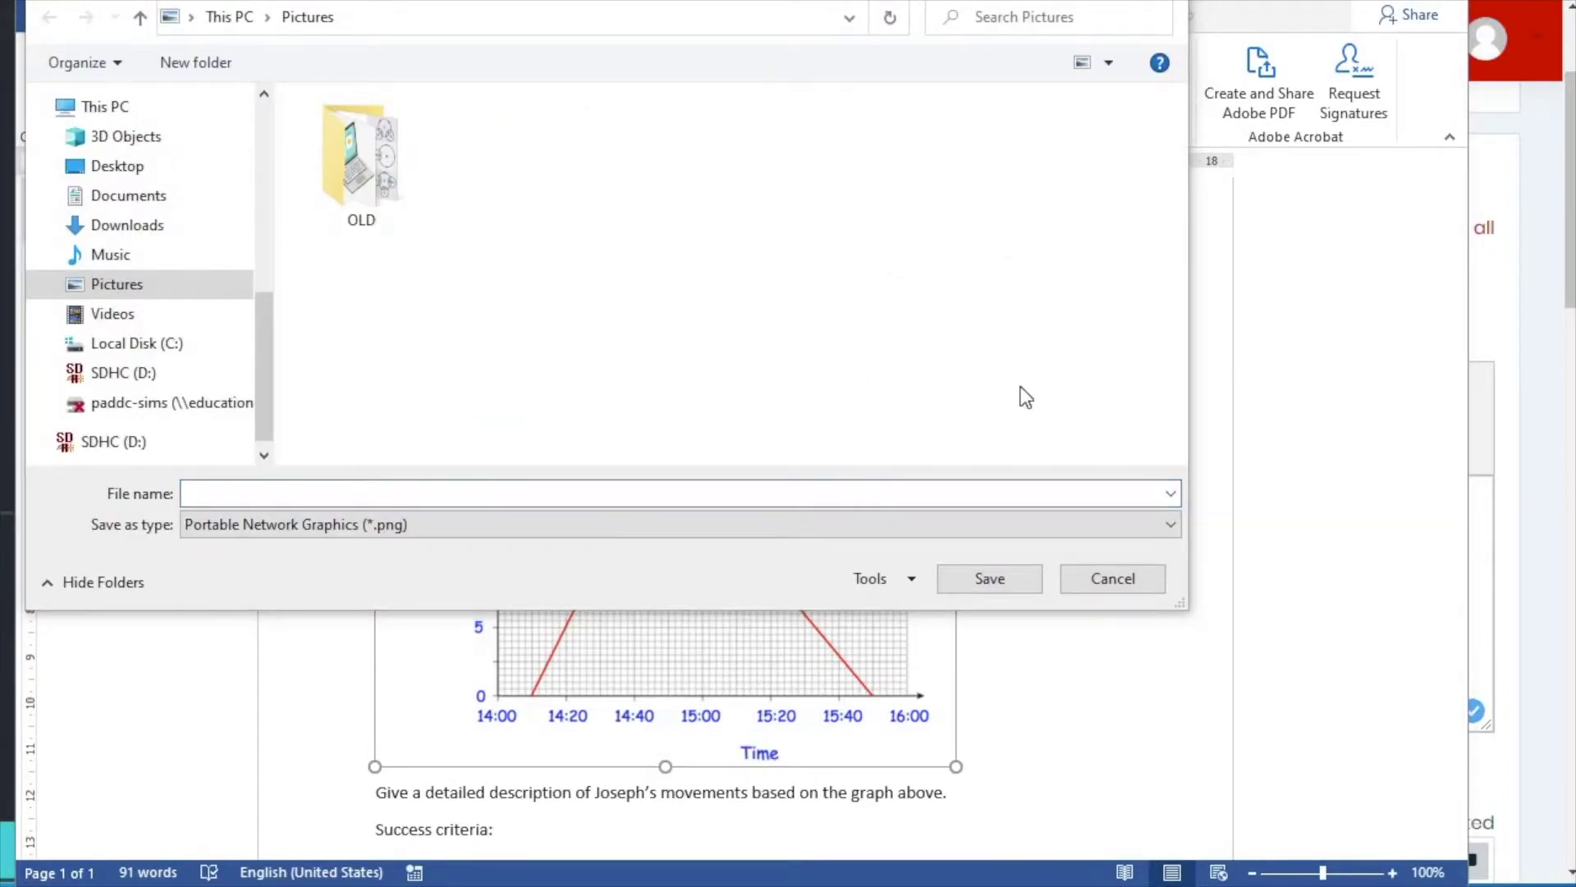
click(491, 256)
click(306, 492)
text(Speed distance time)
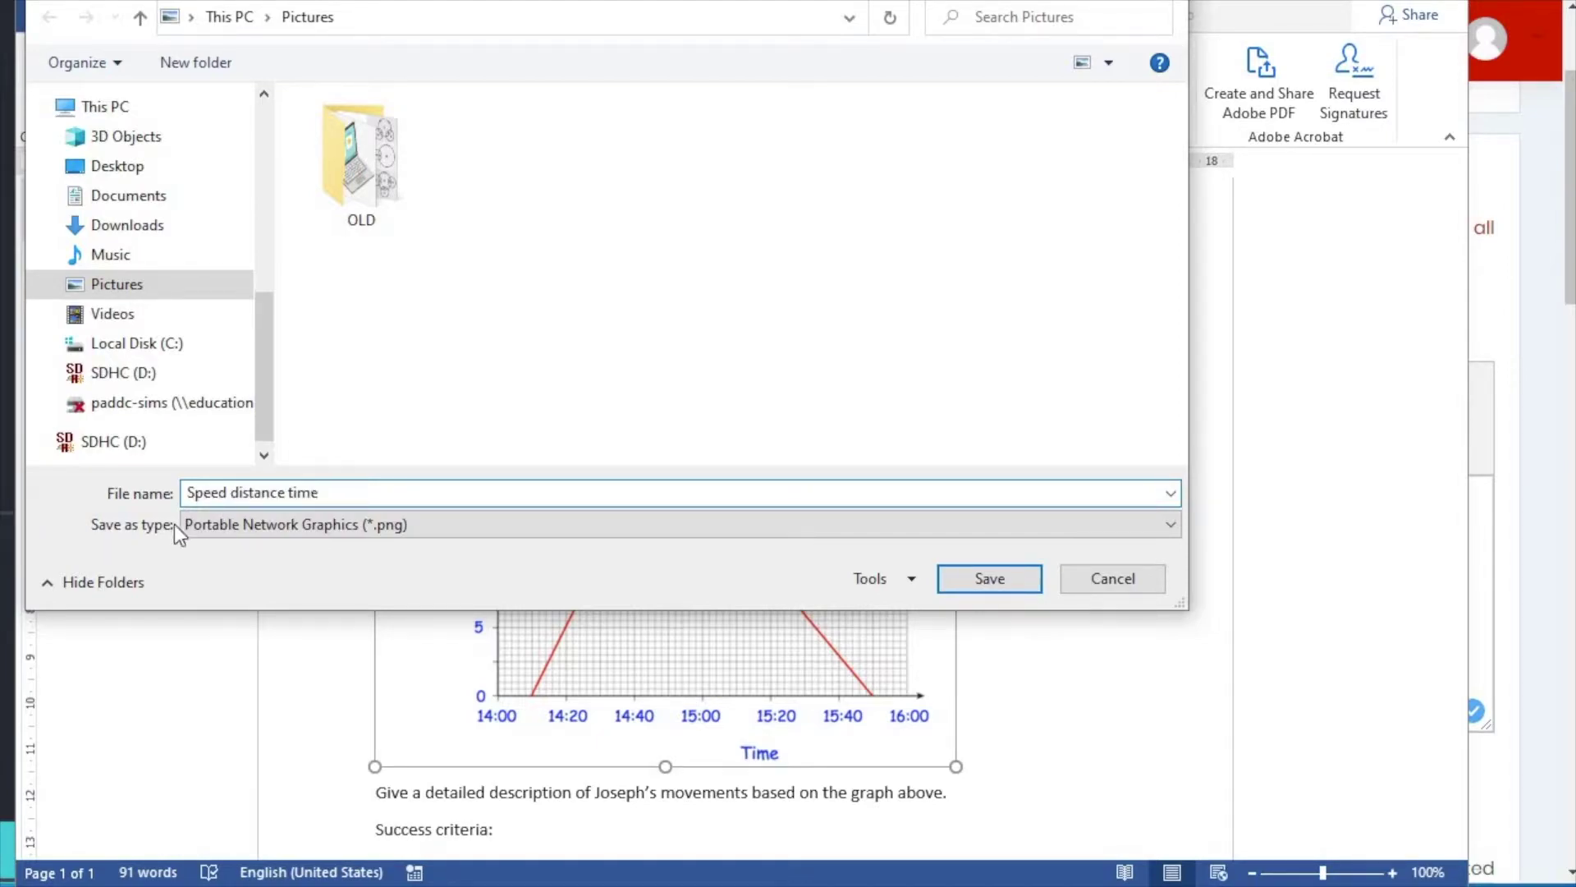
click(218, 530)
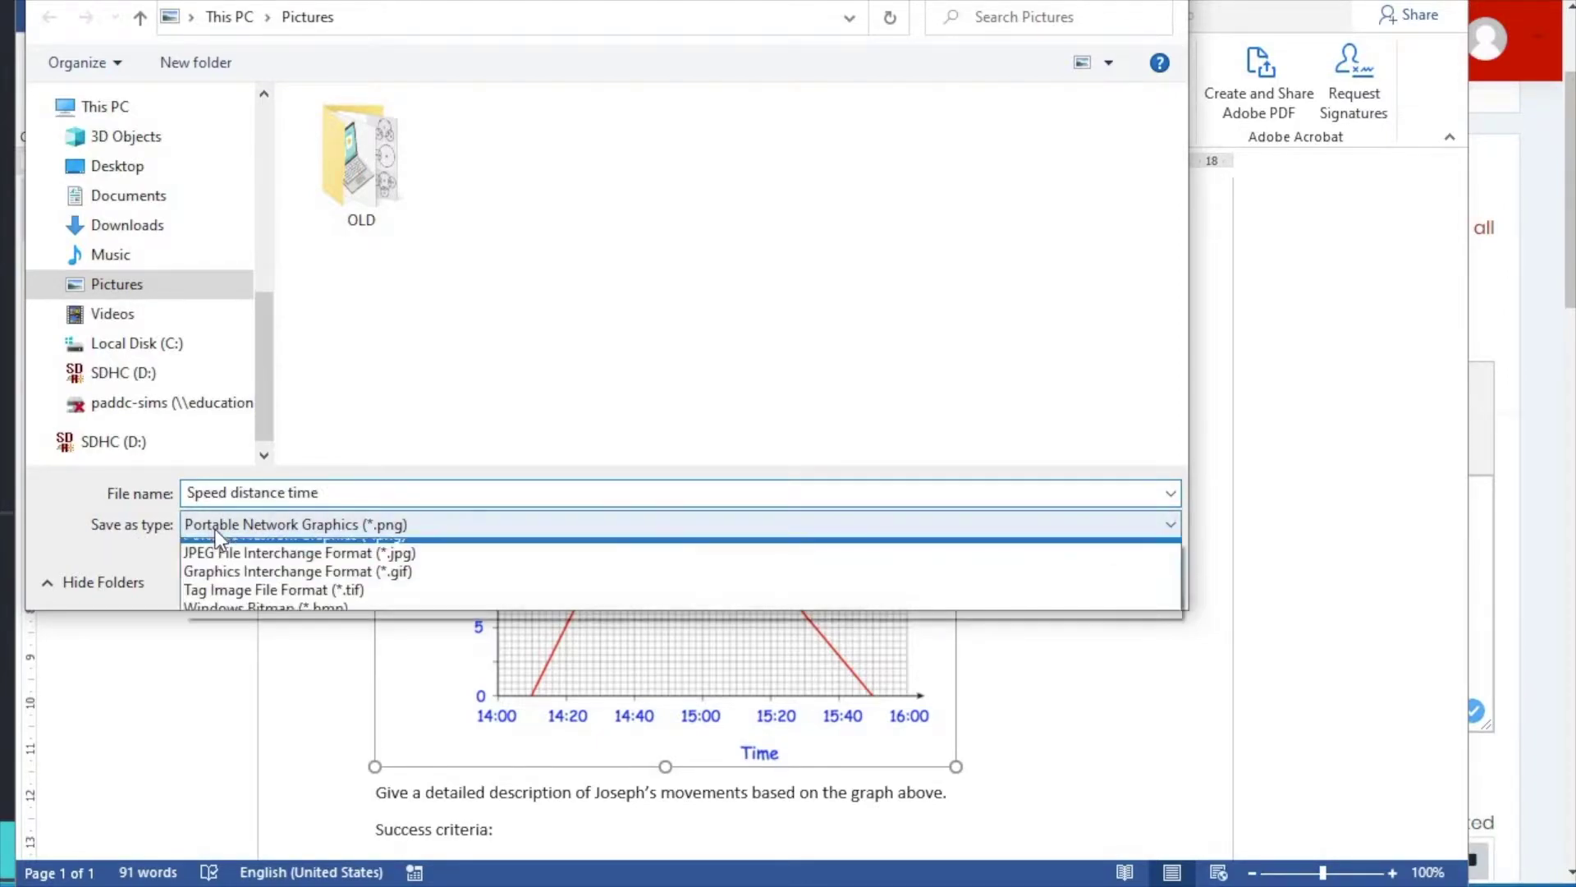
click(273, 573)
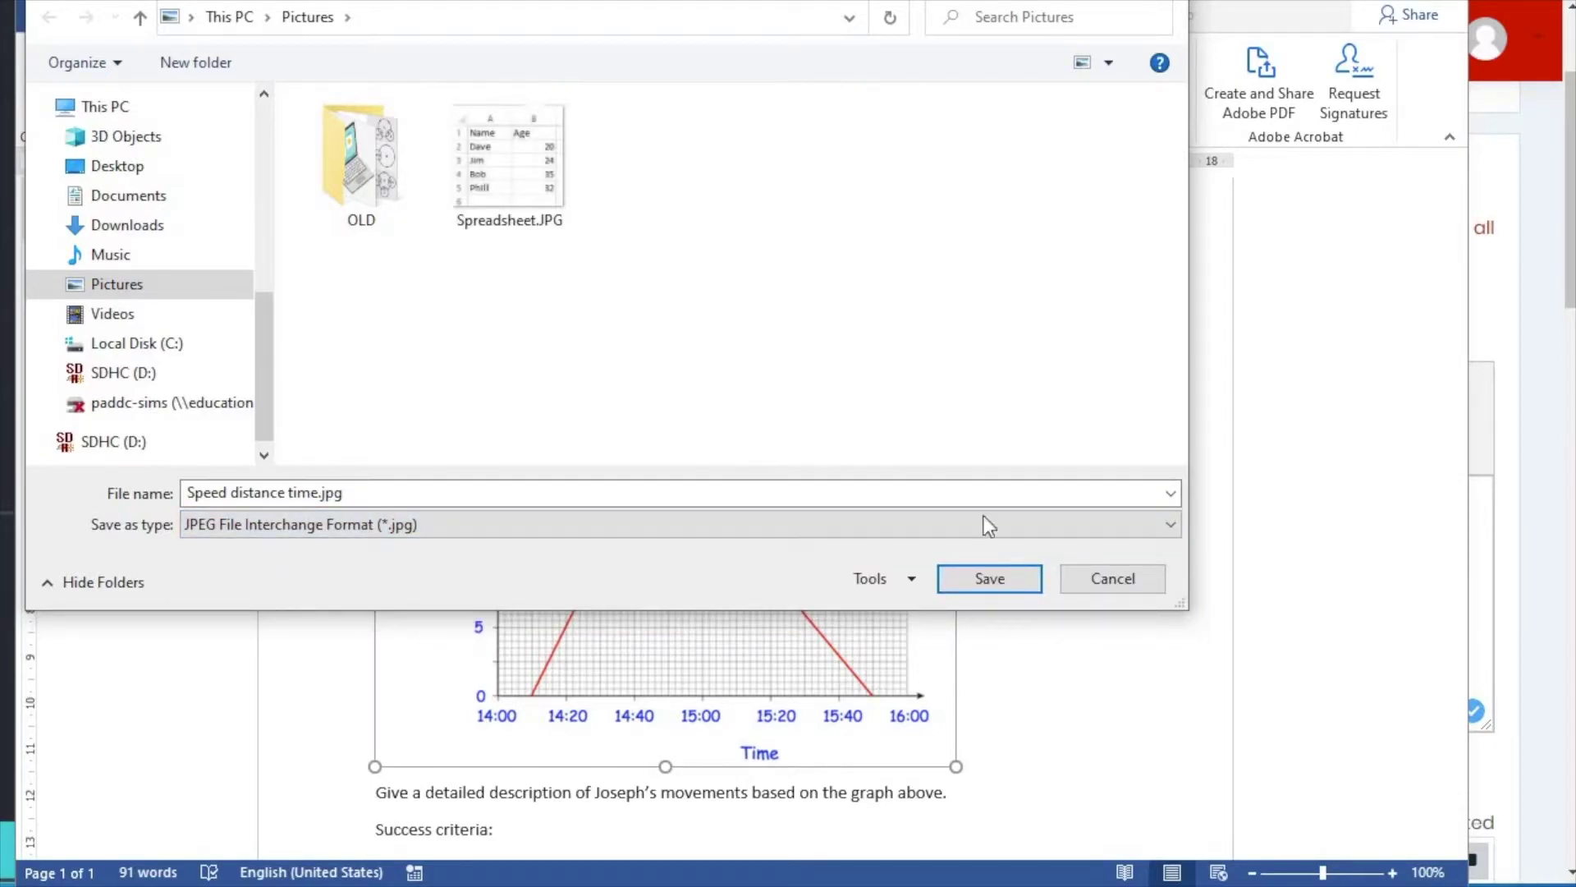
click(998, 579)
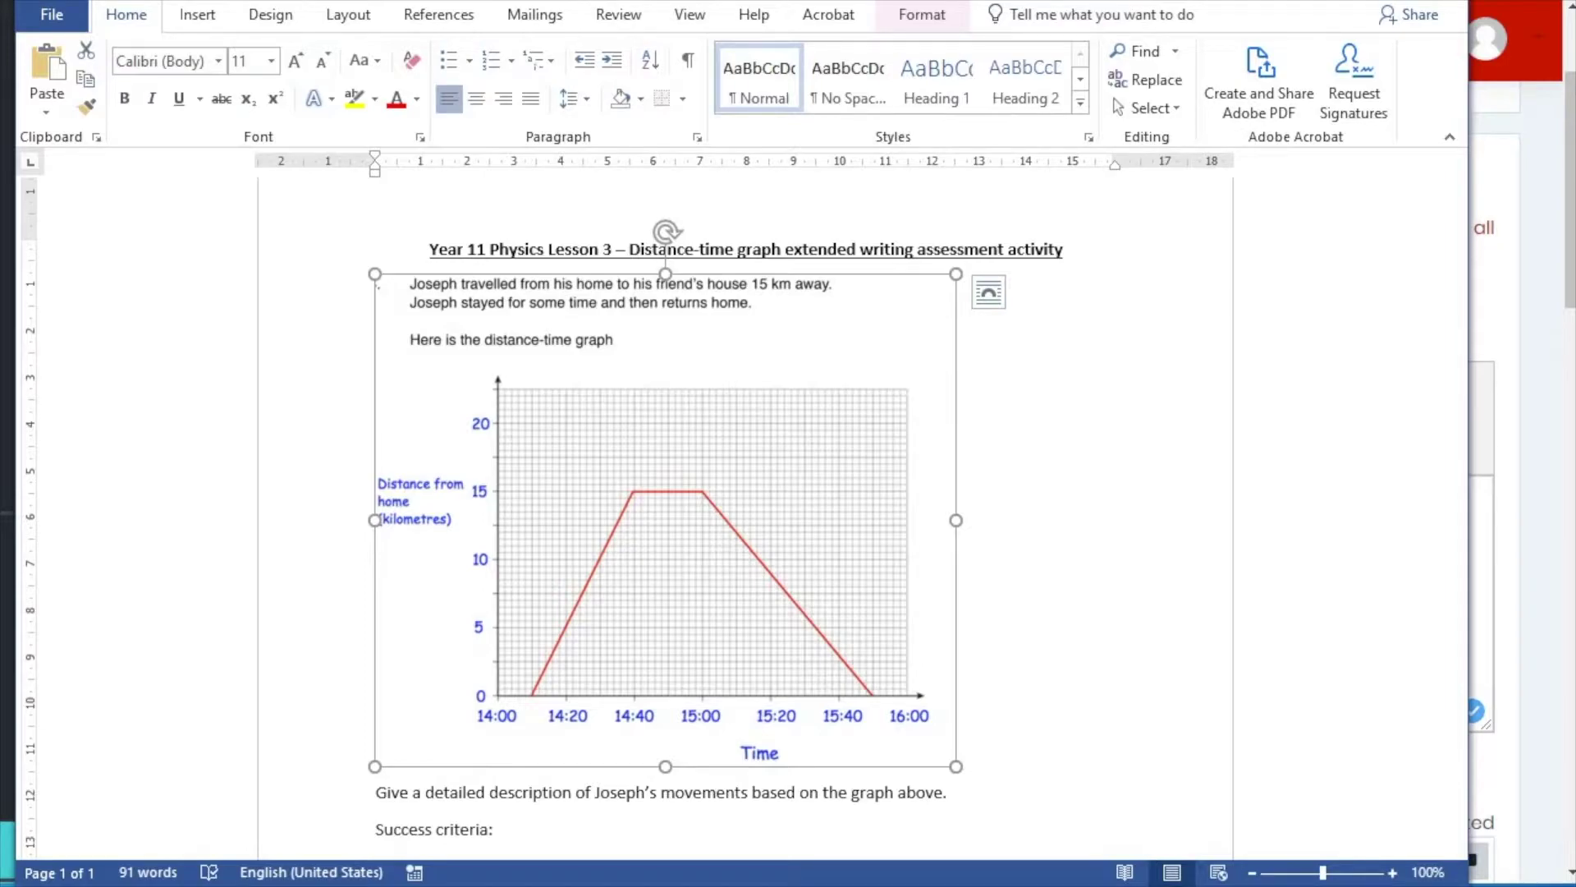
- Switch back to the Moodle assignment form and insert Speed distance time.jpg from the Pictures folder into the description
key(alt+Tab)
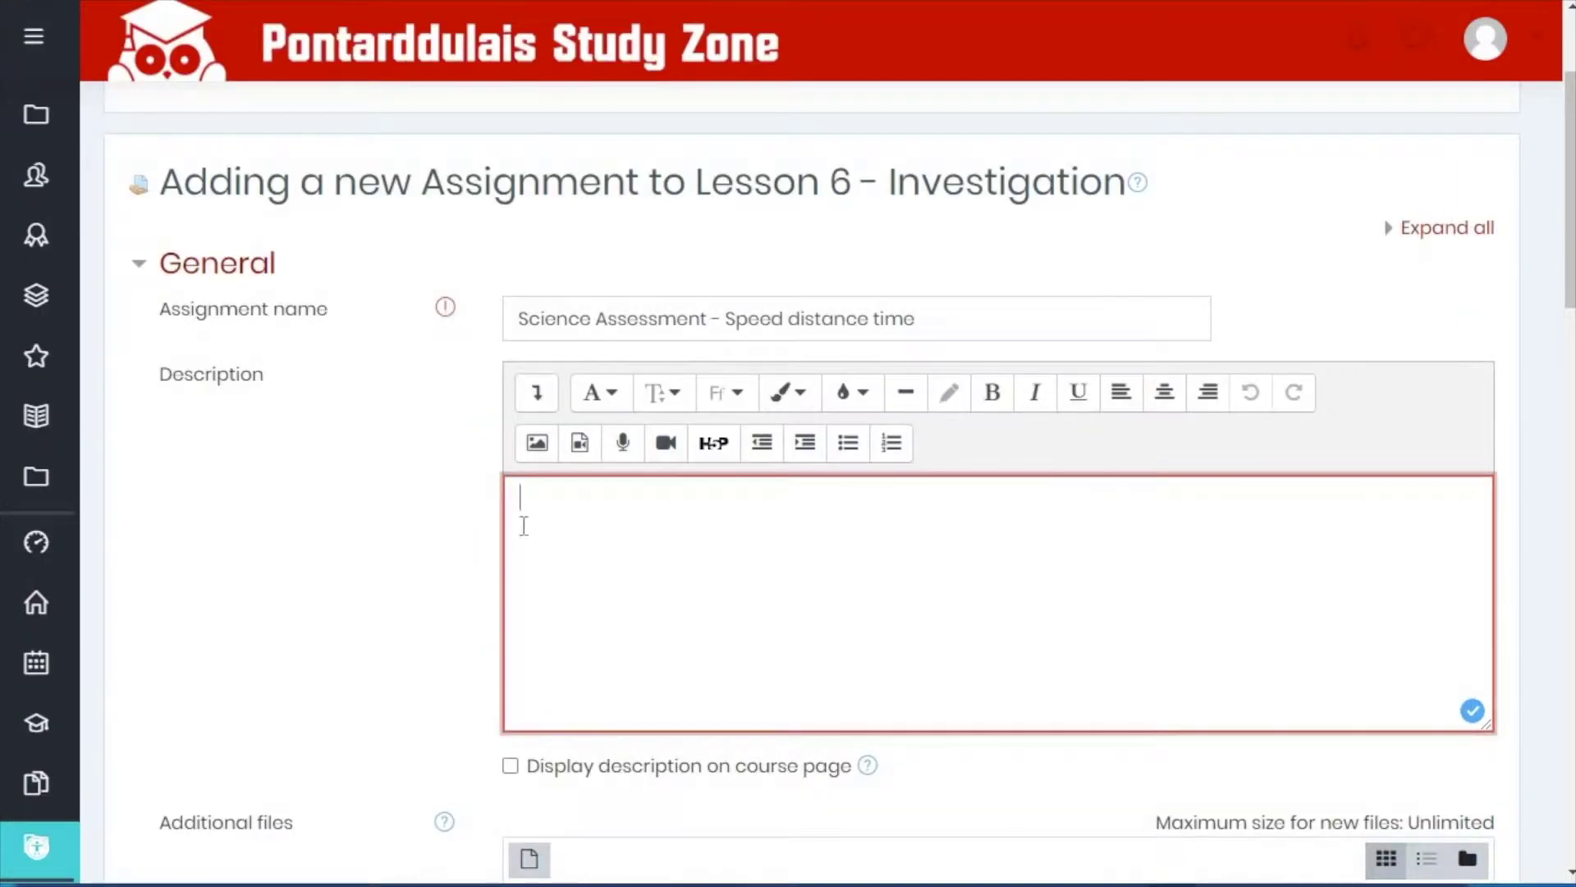
click(589, 516)
key(alt+Tab)
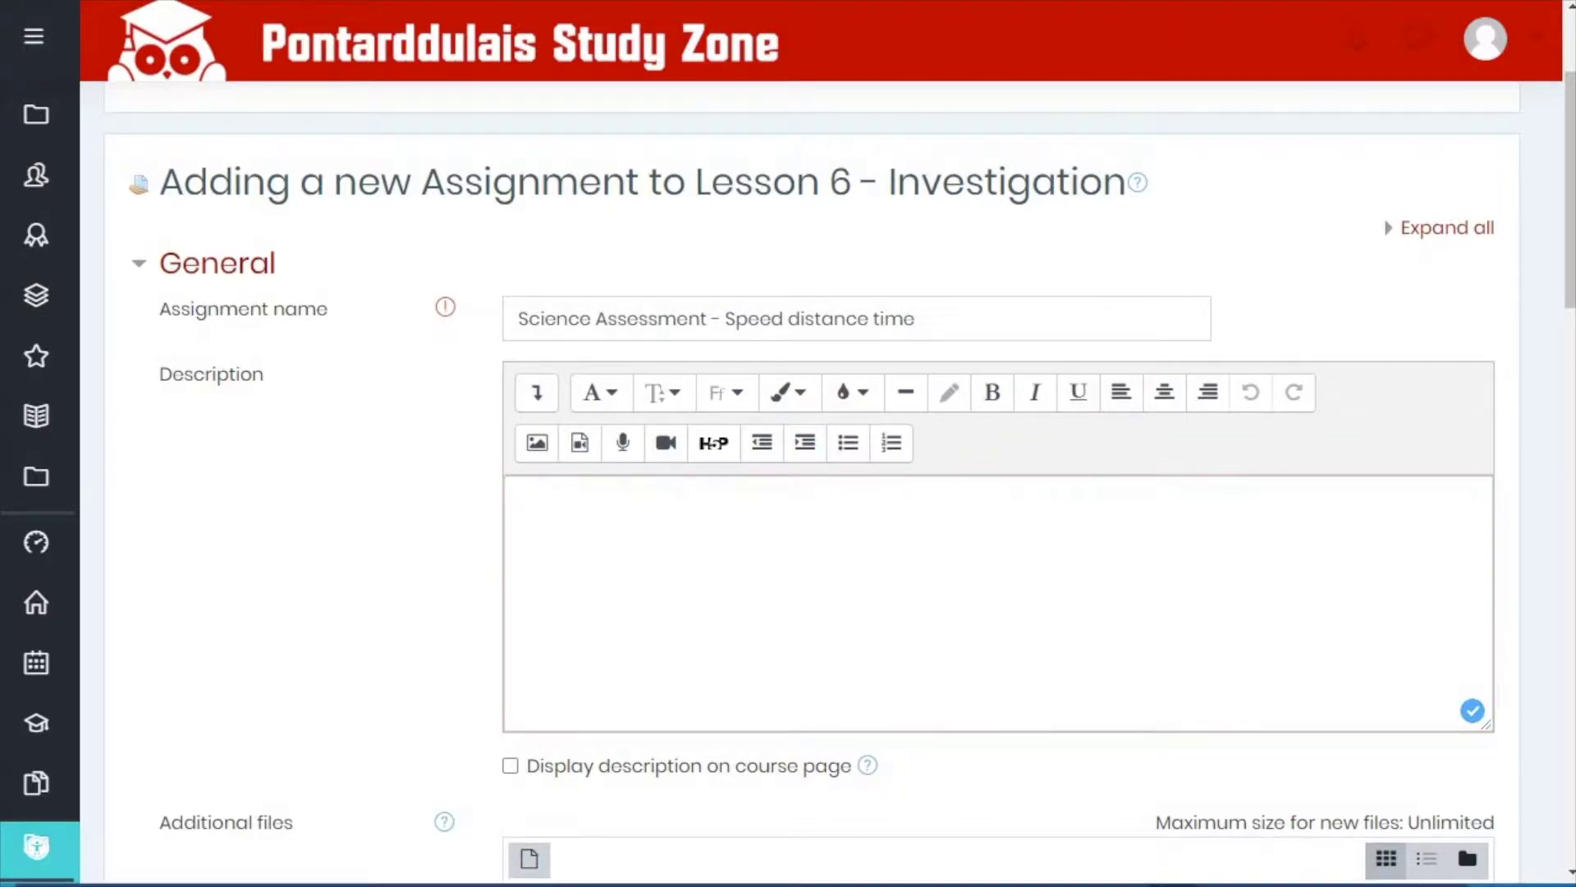
drag(1474, 110, 1323, 116)
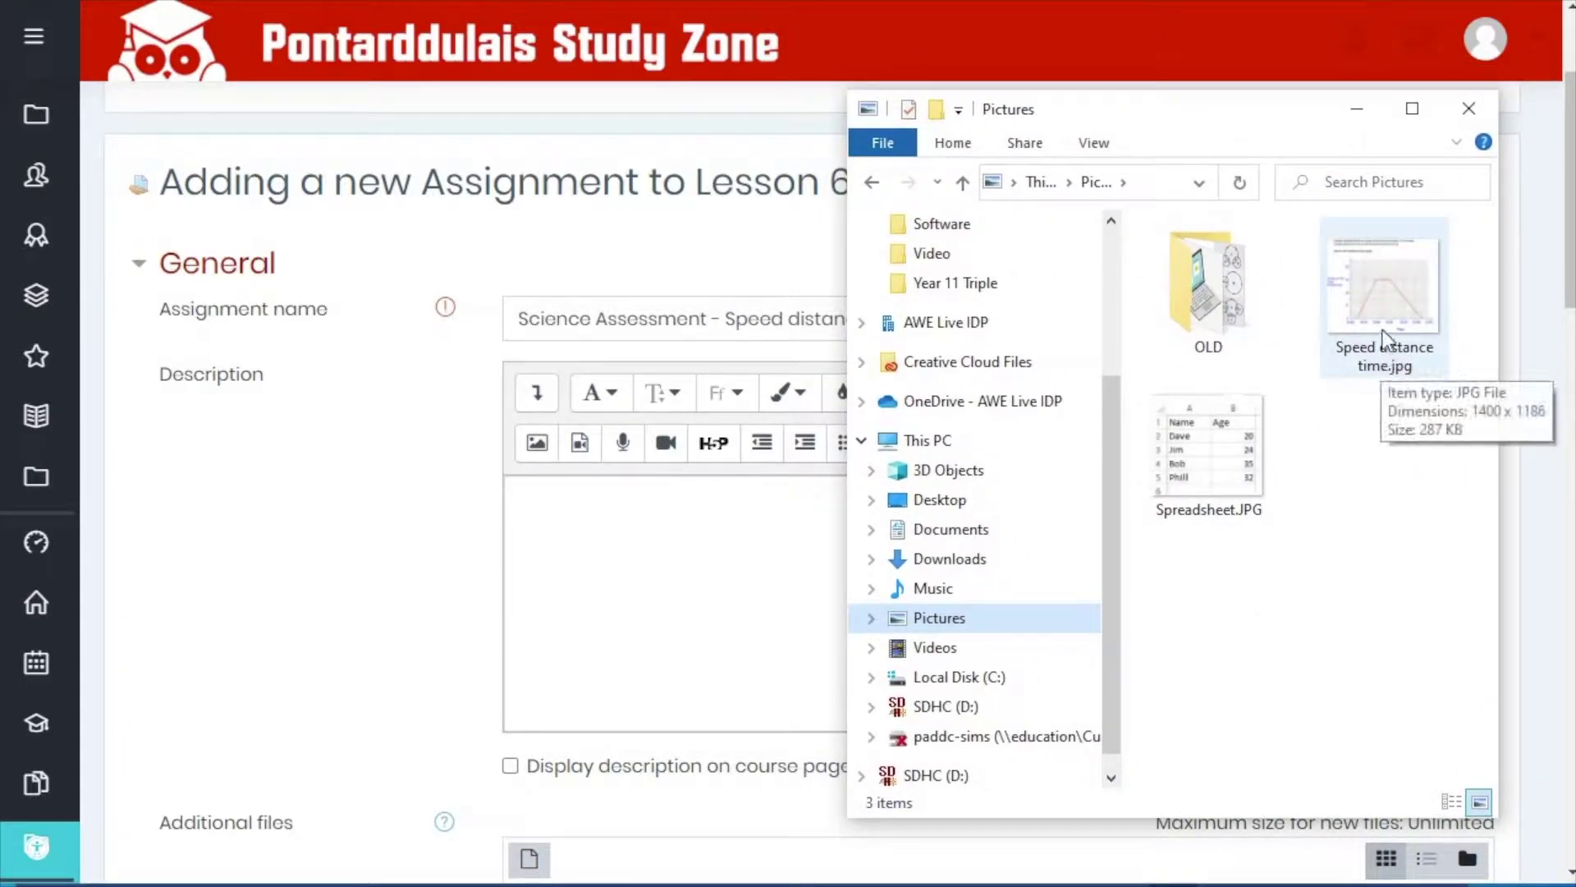
drag(1383, 312, 664, 568)
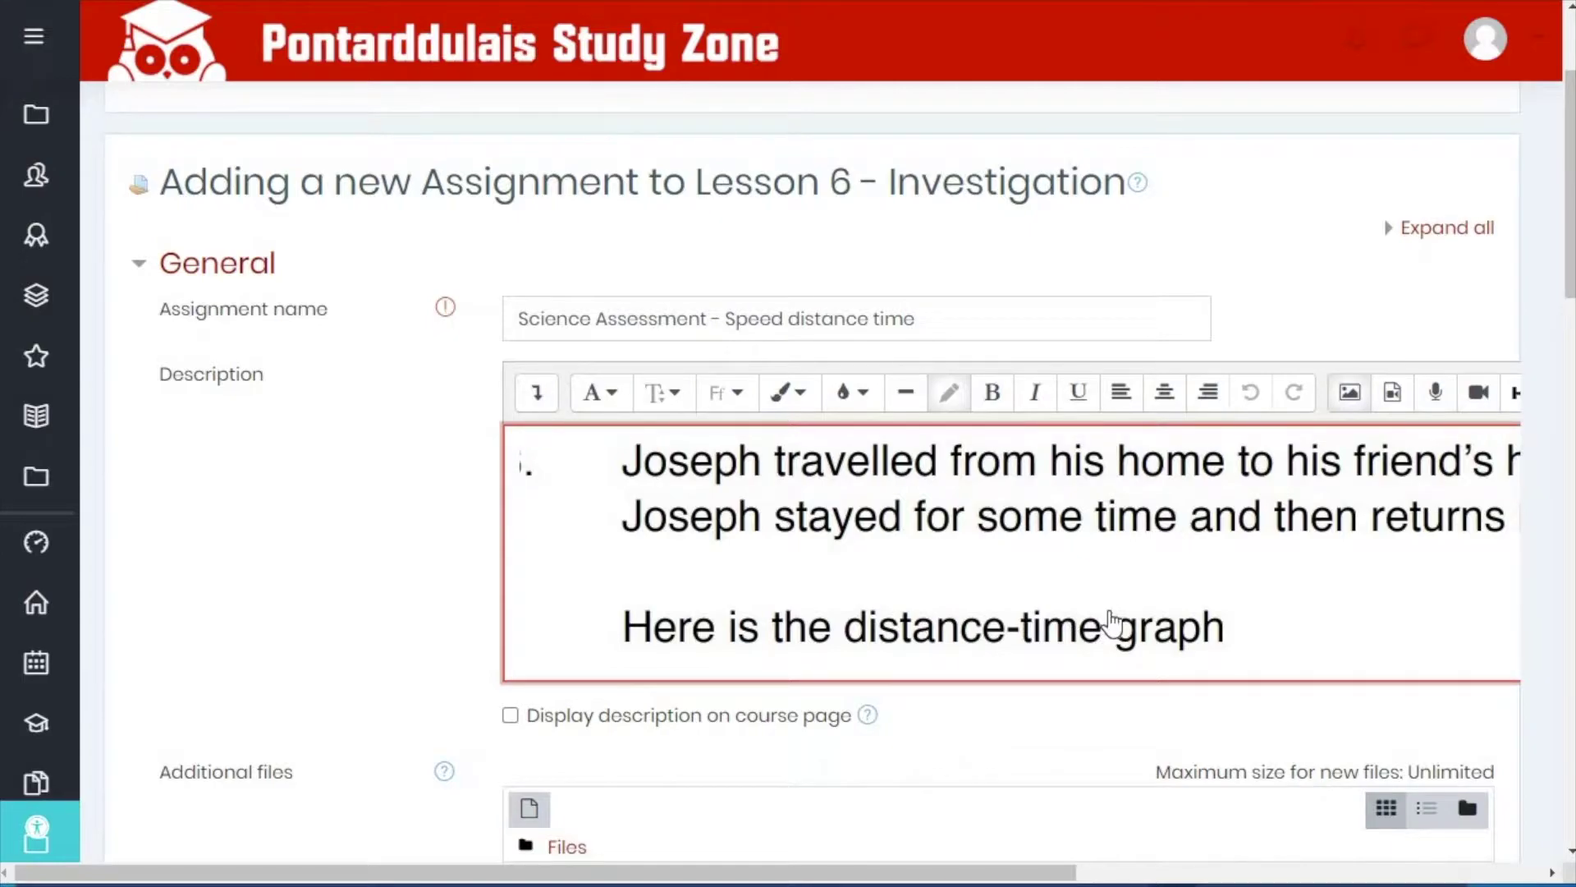
- Set the description image's width to 600 with auto size kept on, and save the image properties
scroll(1111, 624, down, 5)
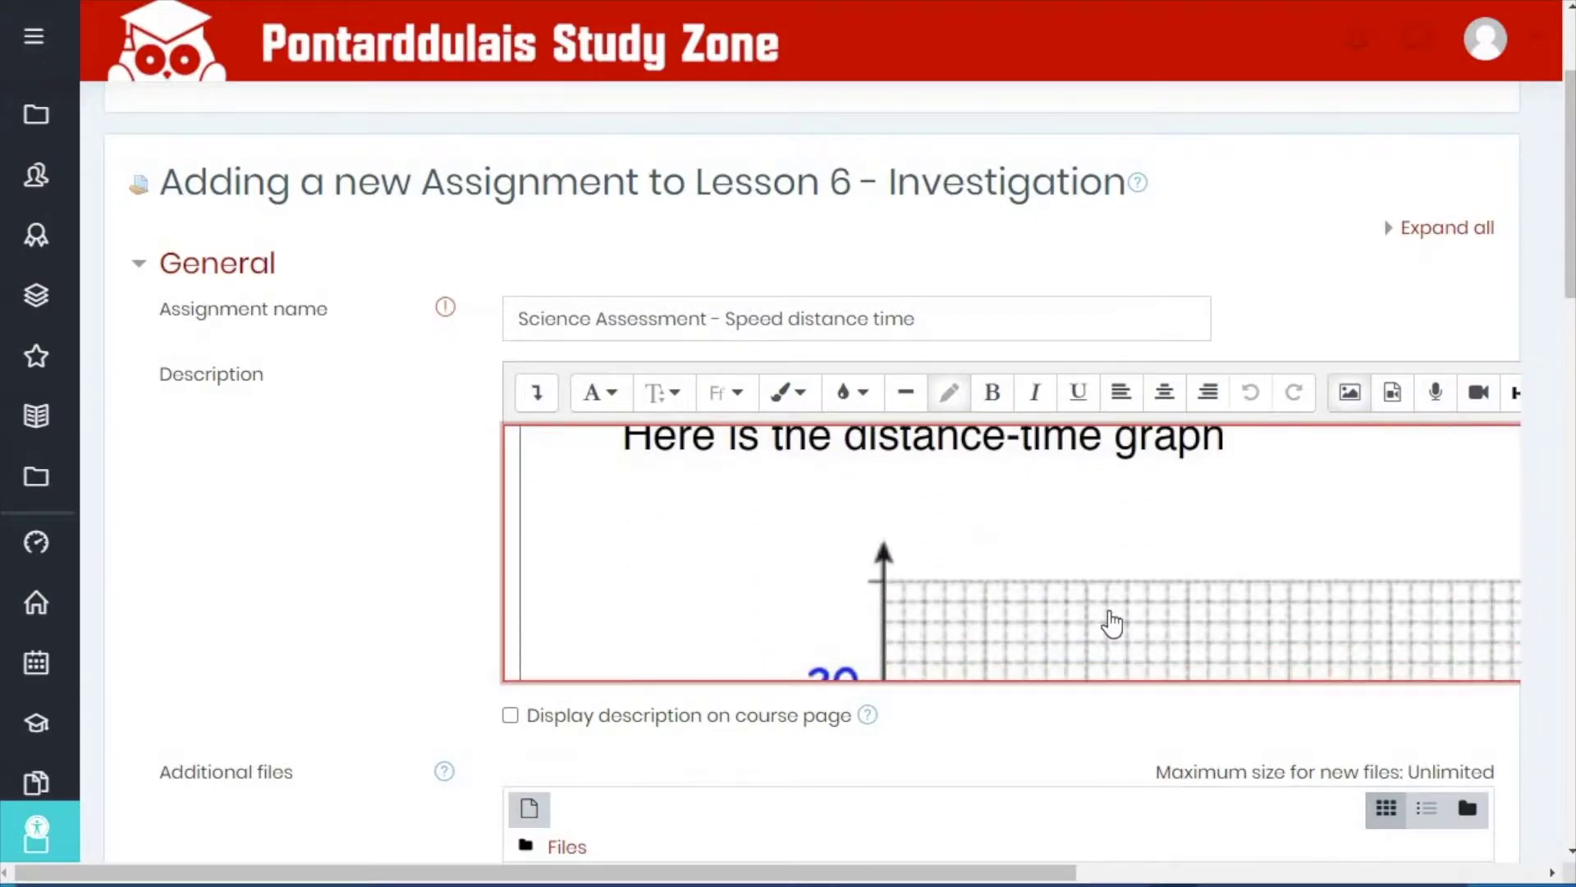
scroll(1111, 624, down, 3)
scroll(1111, 624, up, 4)
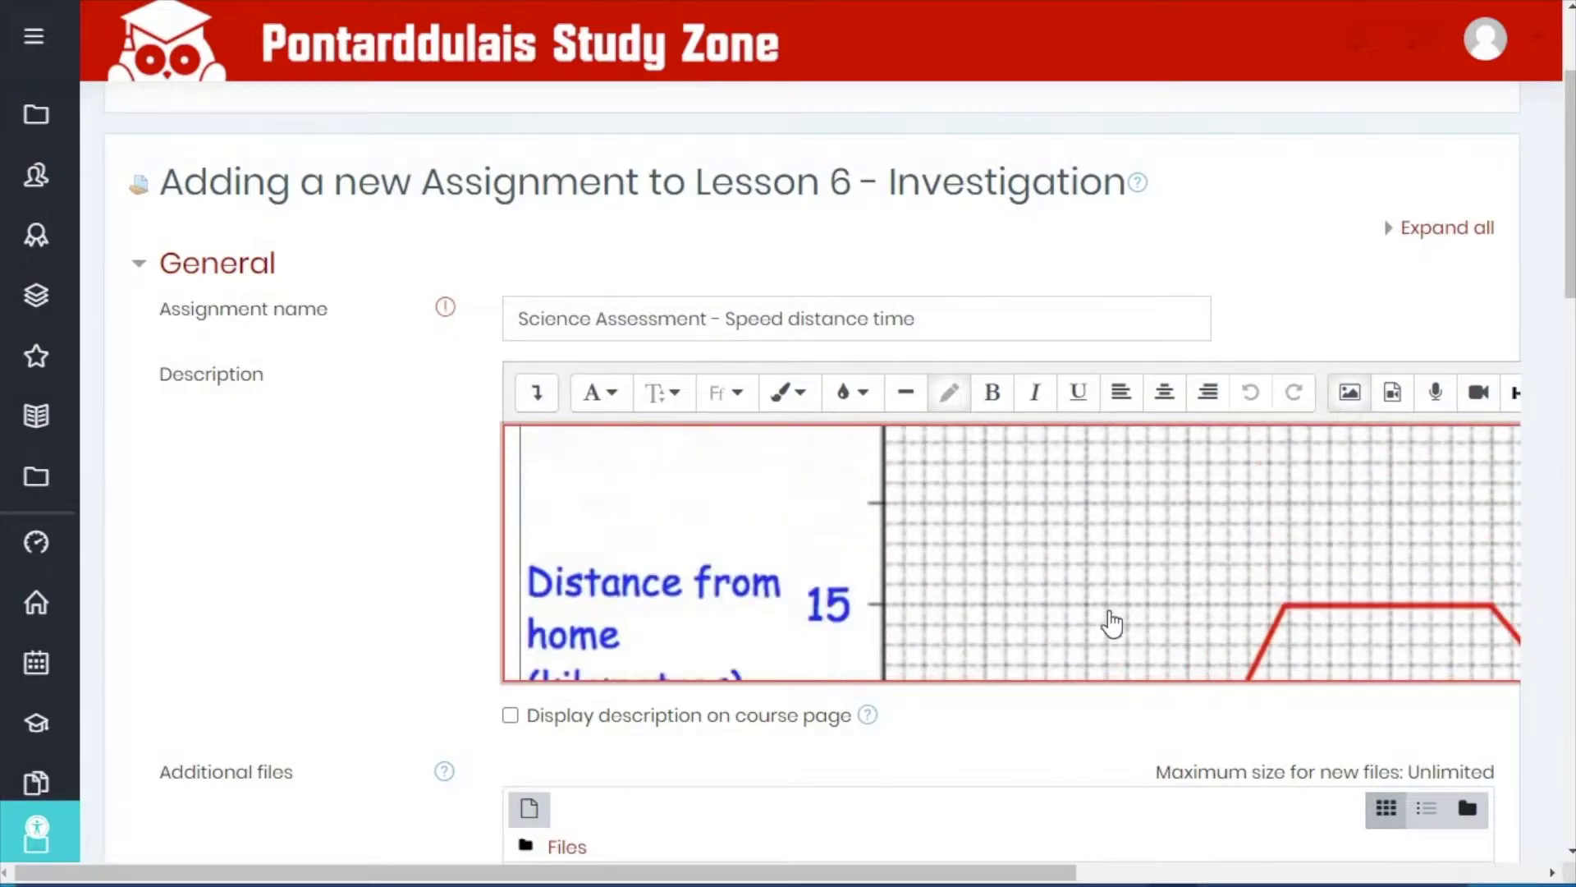
scroll(1112, 624, up, 5)
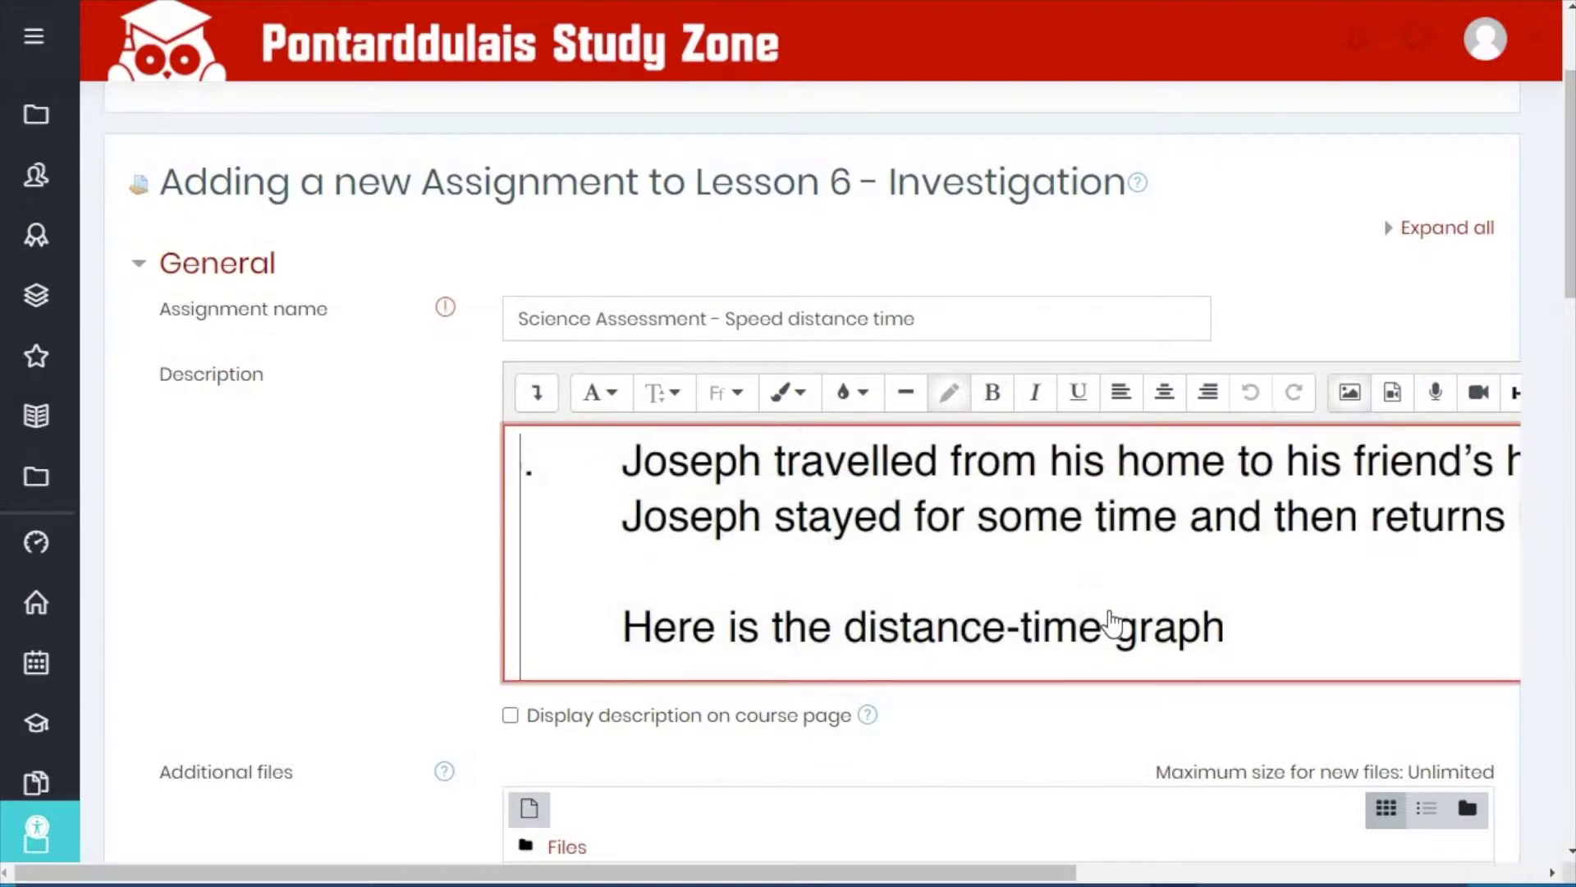
key(ctrl+a)
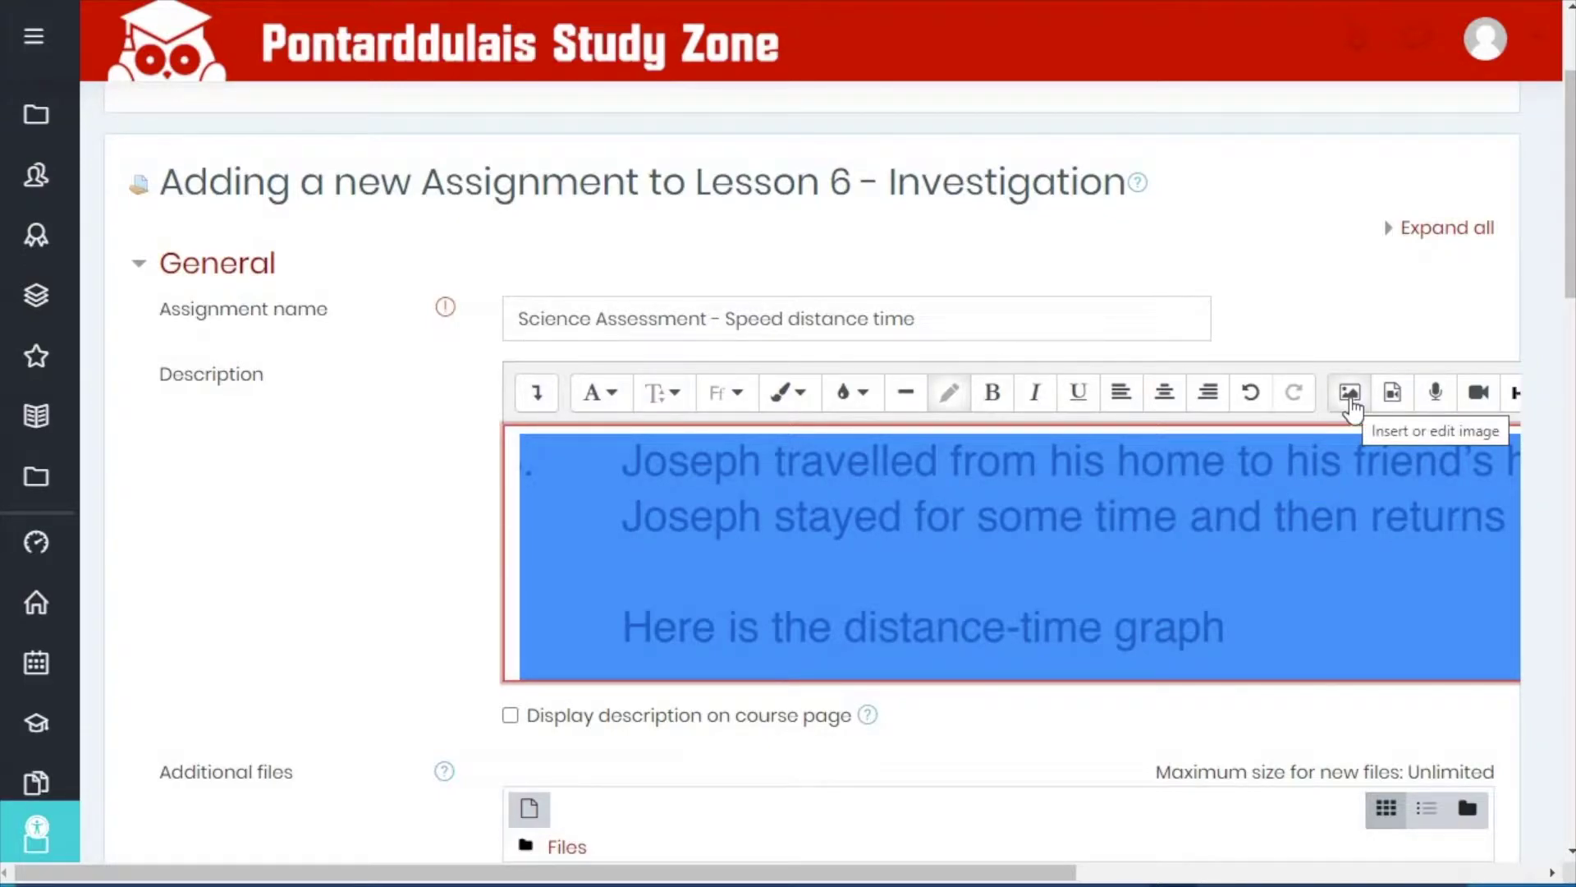
click(1351, 394)
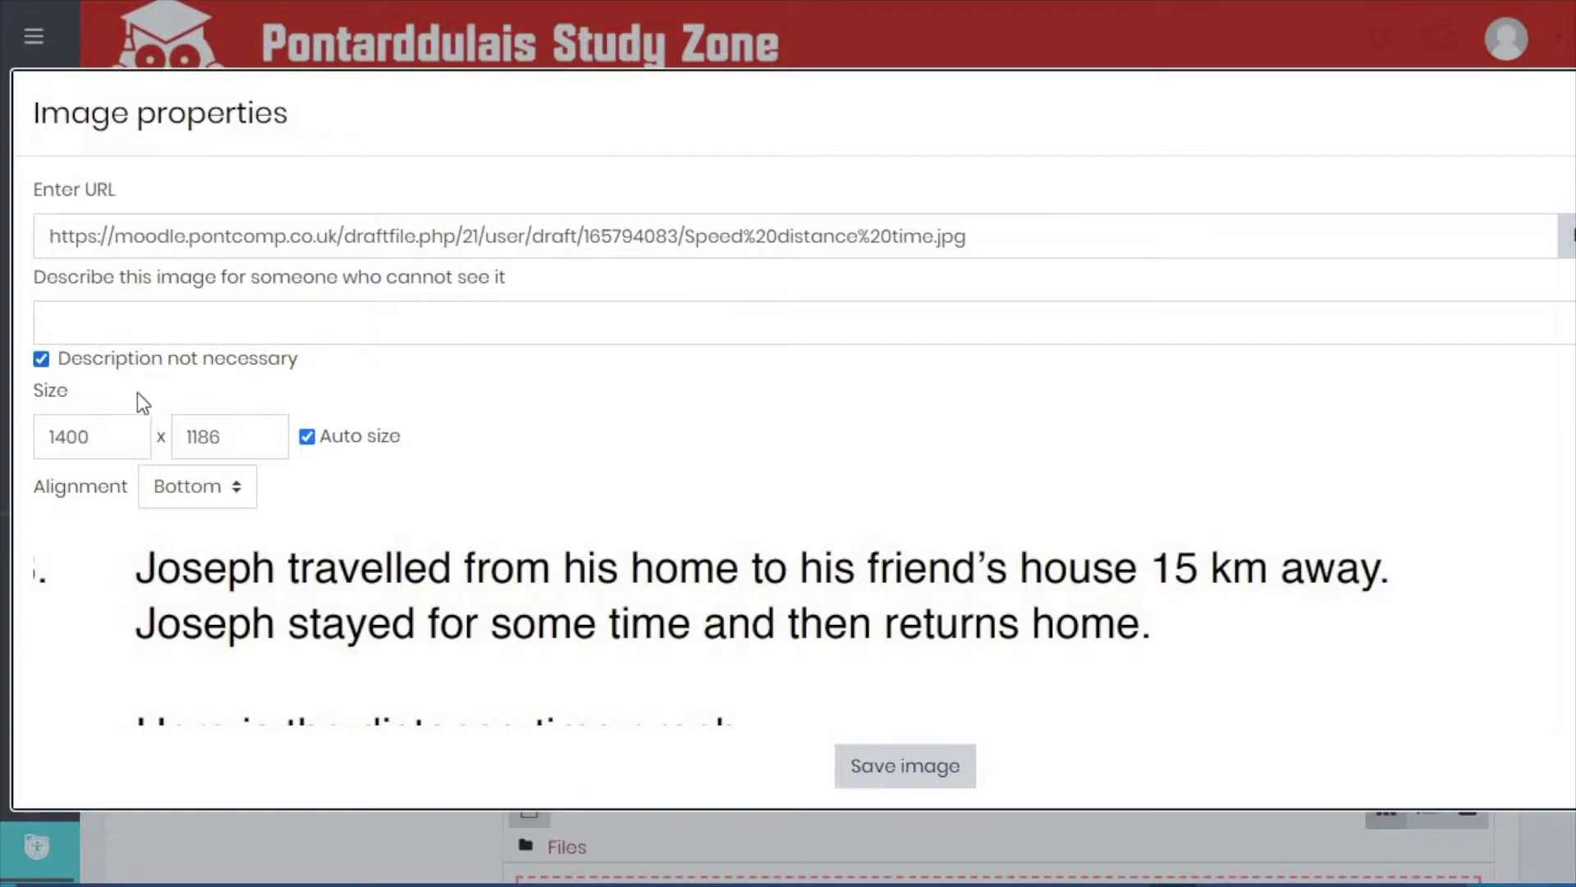
double_click(91, 442)
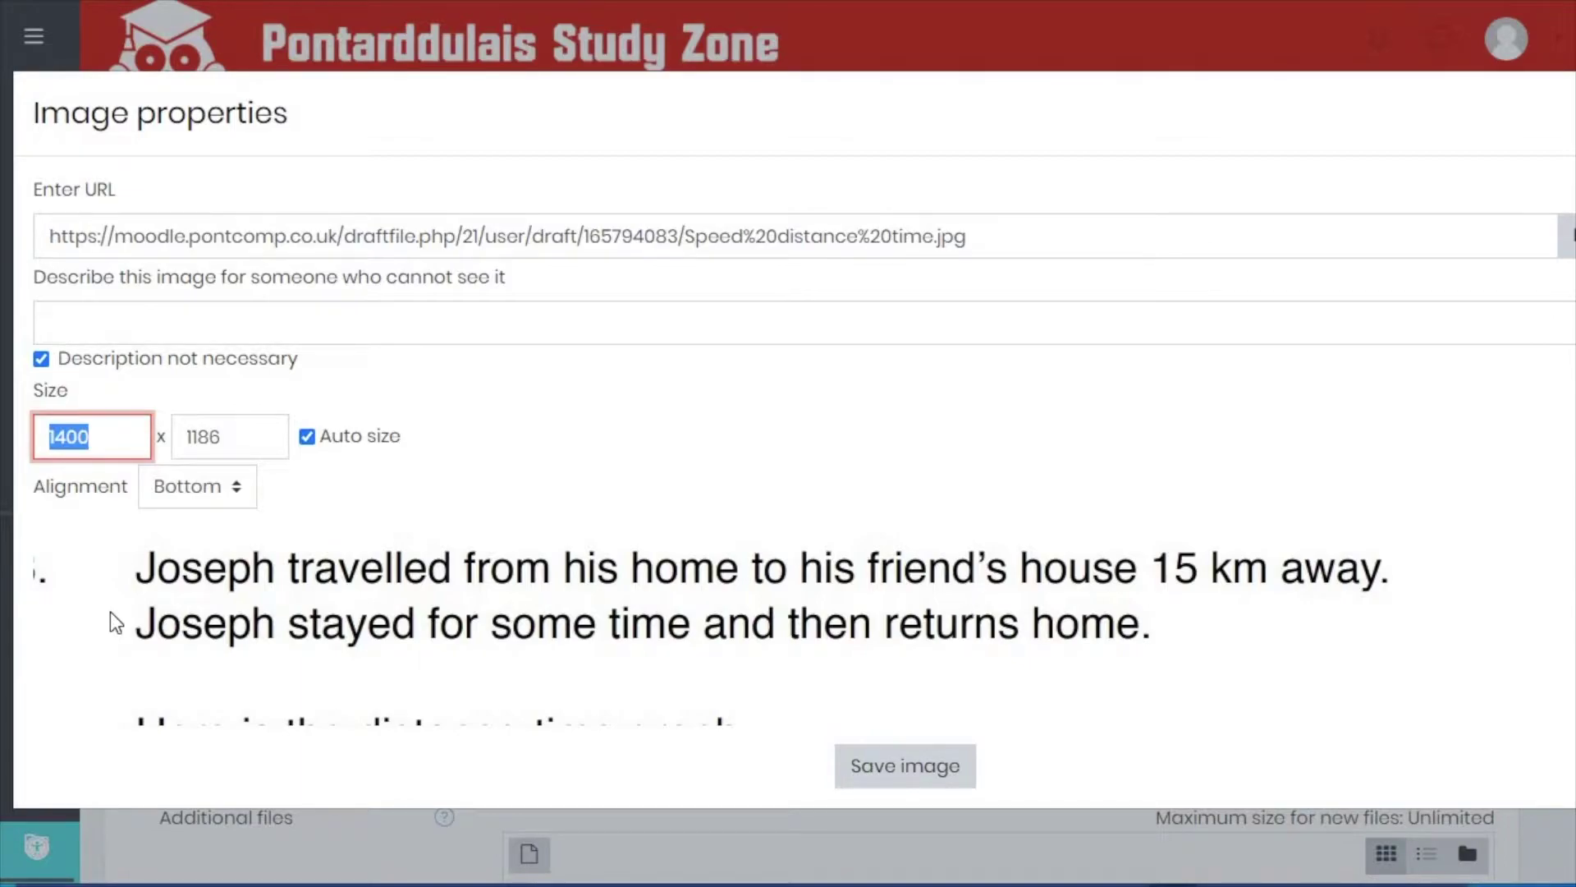
text(600)
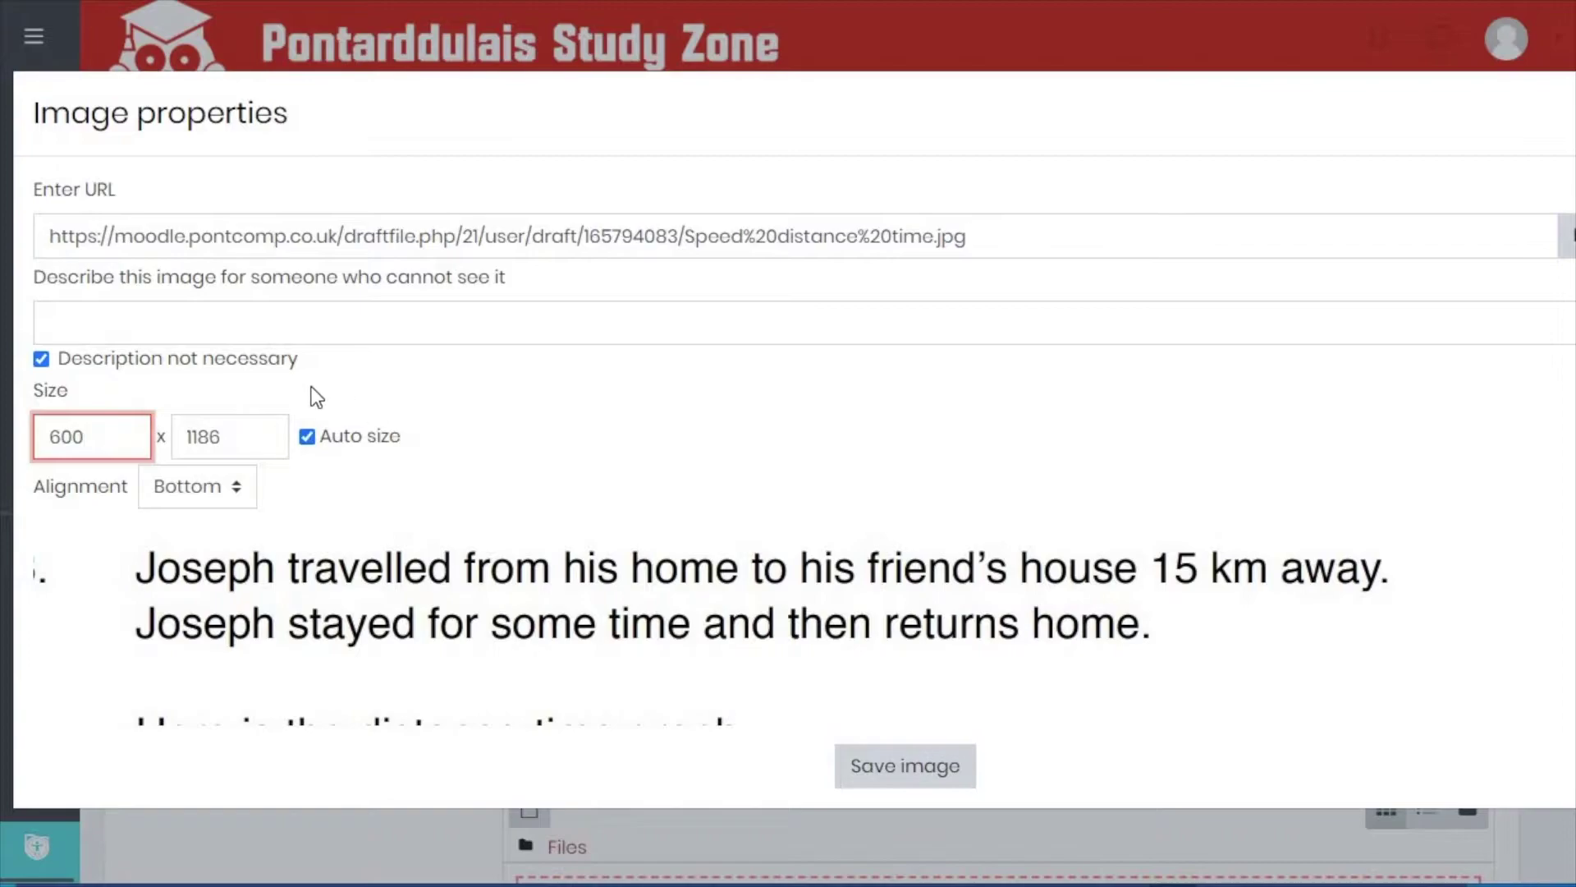
click(264, 436)
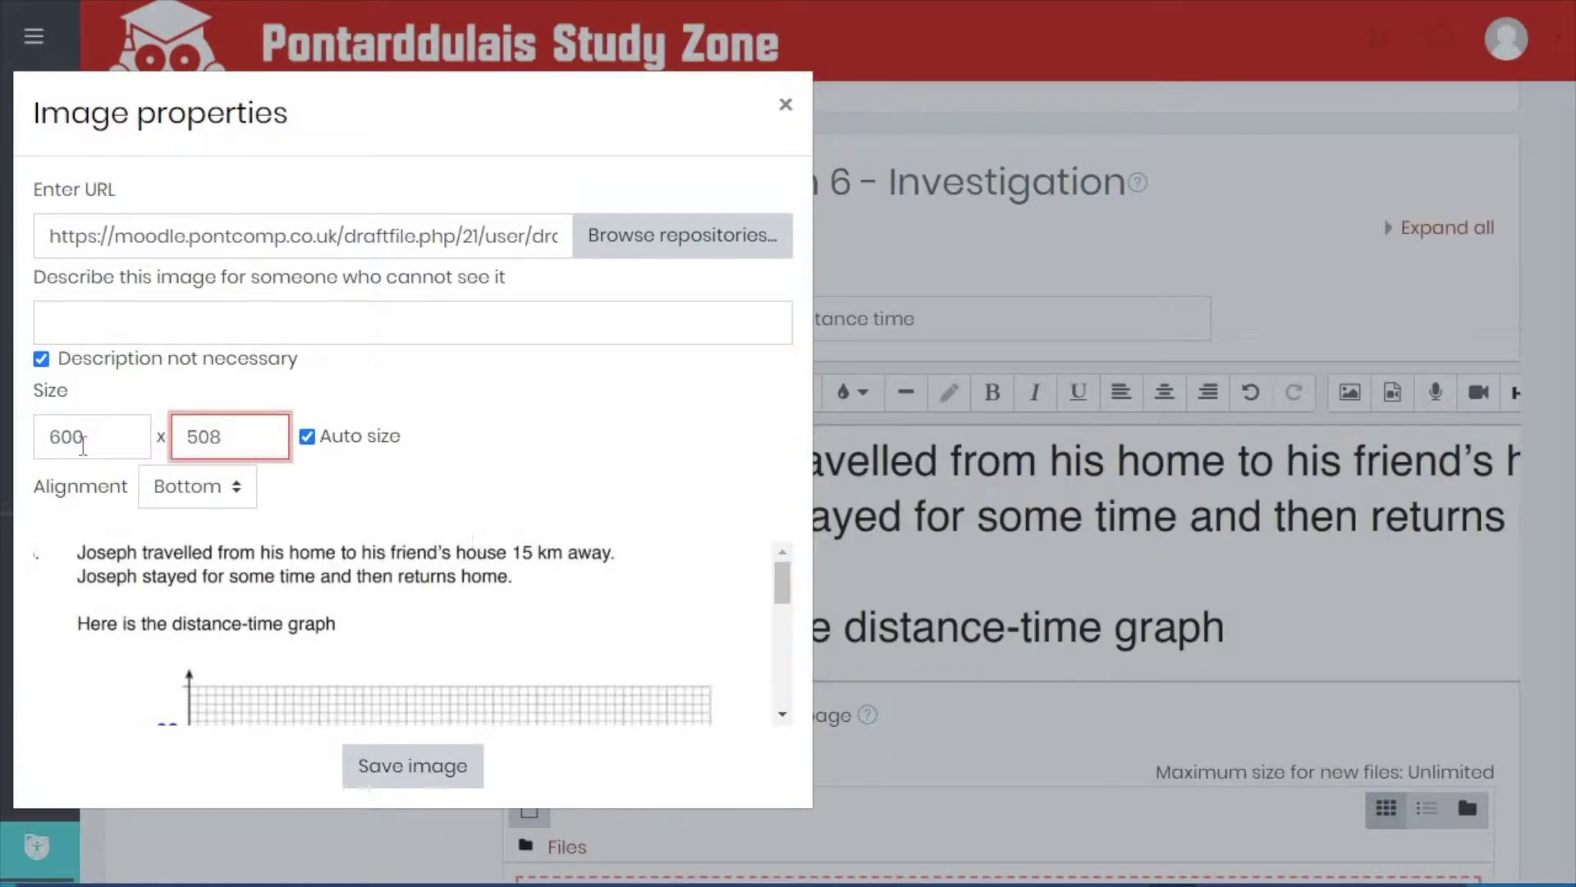
click(418, 772)
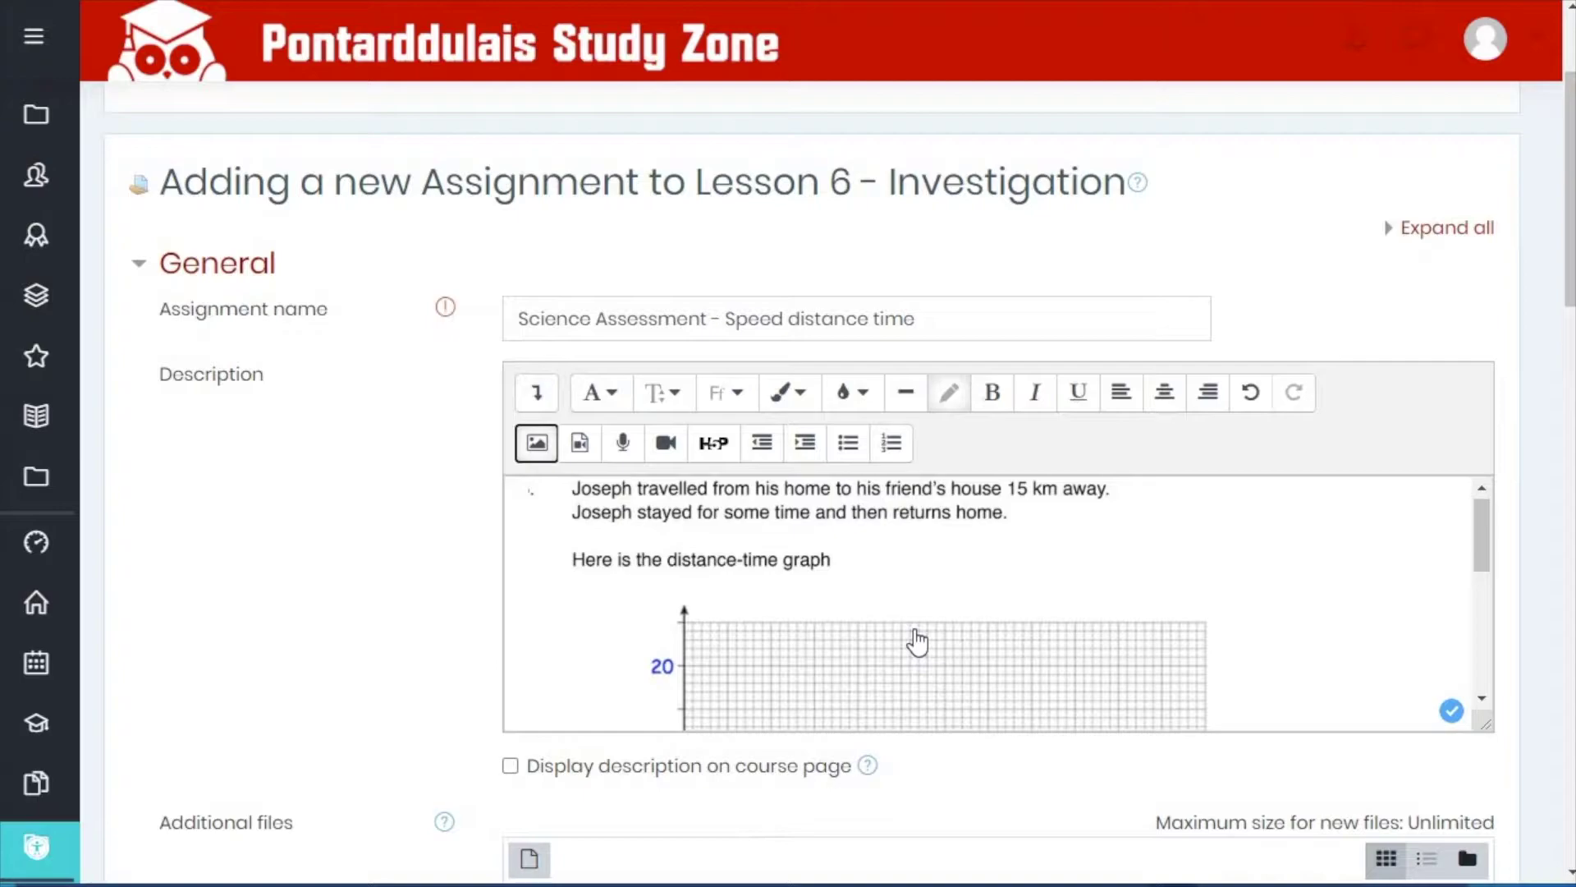
- Copy the task sentence and success criteria from the Word document and paste them on a new line below the graph in the Moodle description
scroll(917, 641, down, 5)
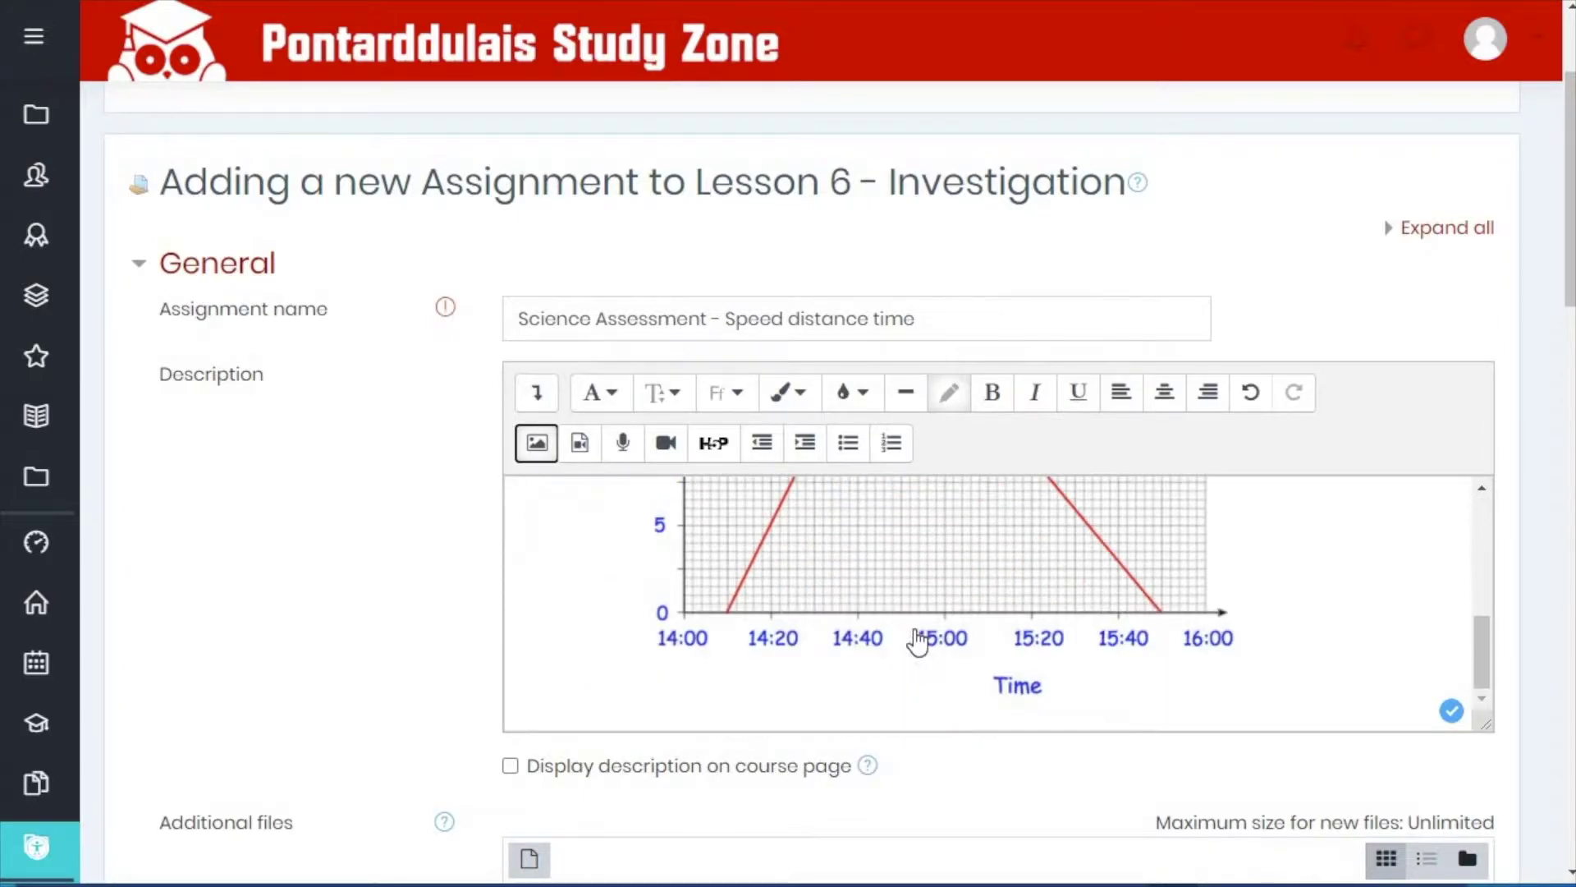
click(1327, 642)
key(Return)
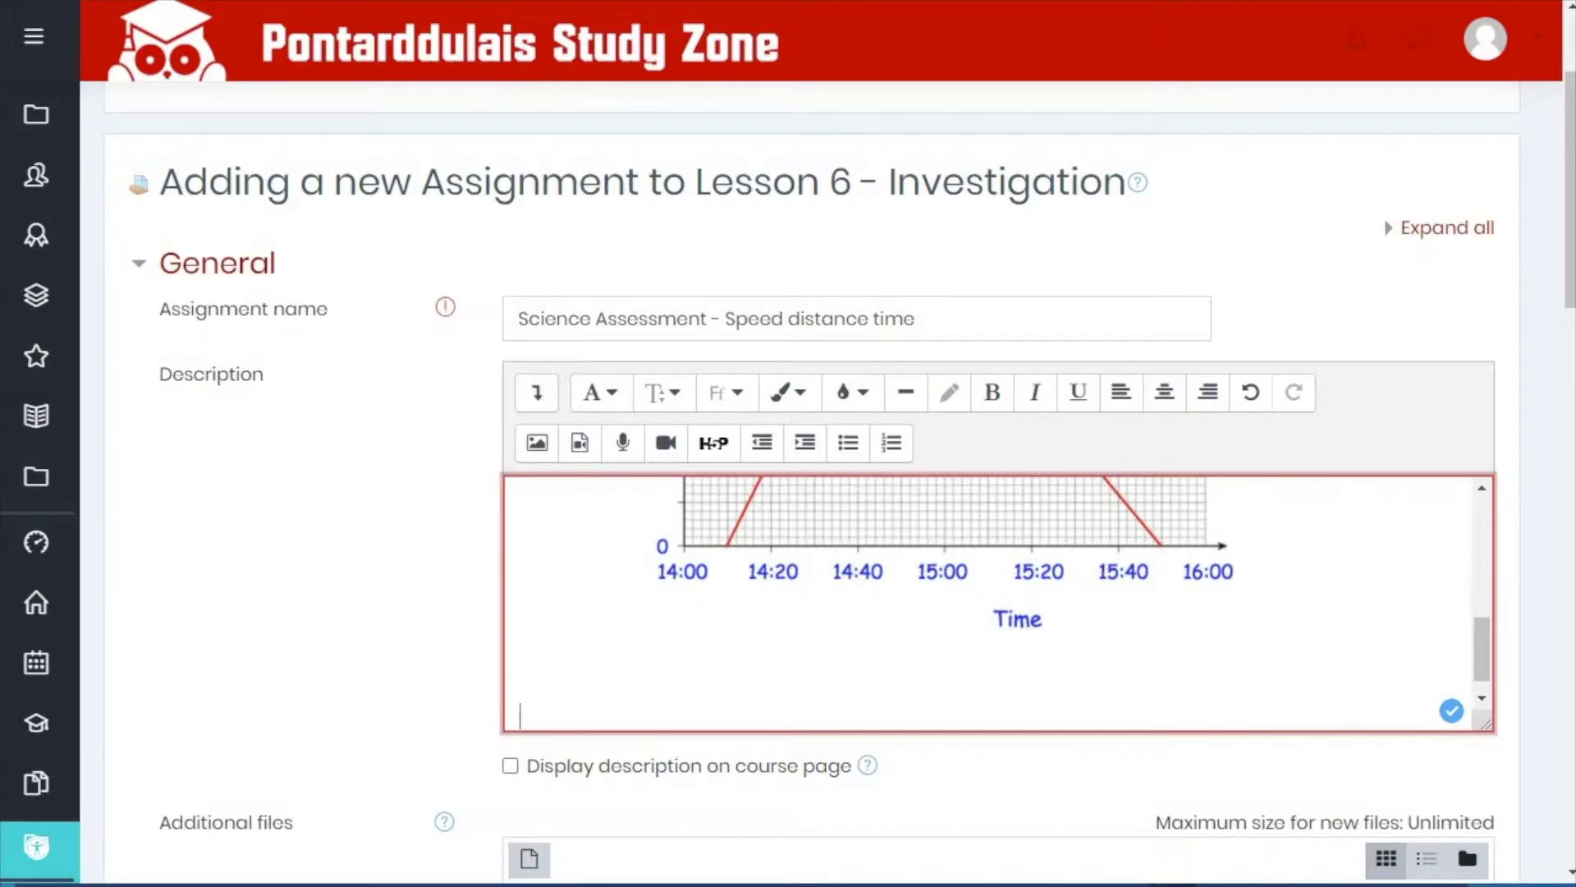
key(alt+Tab)
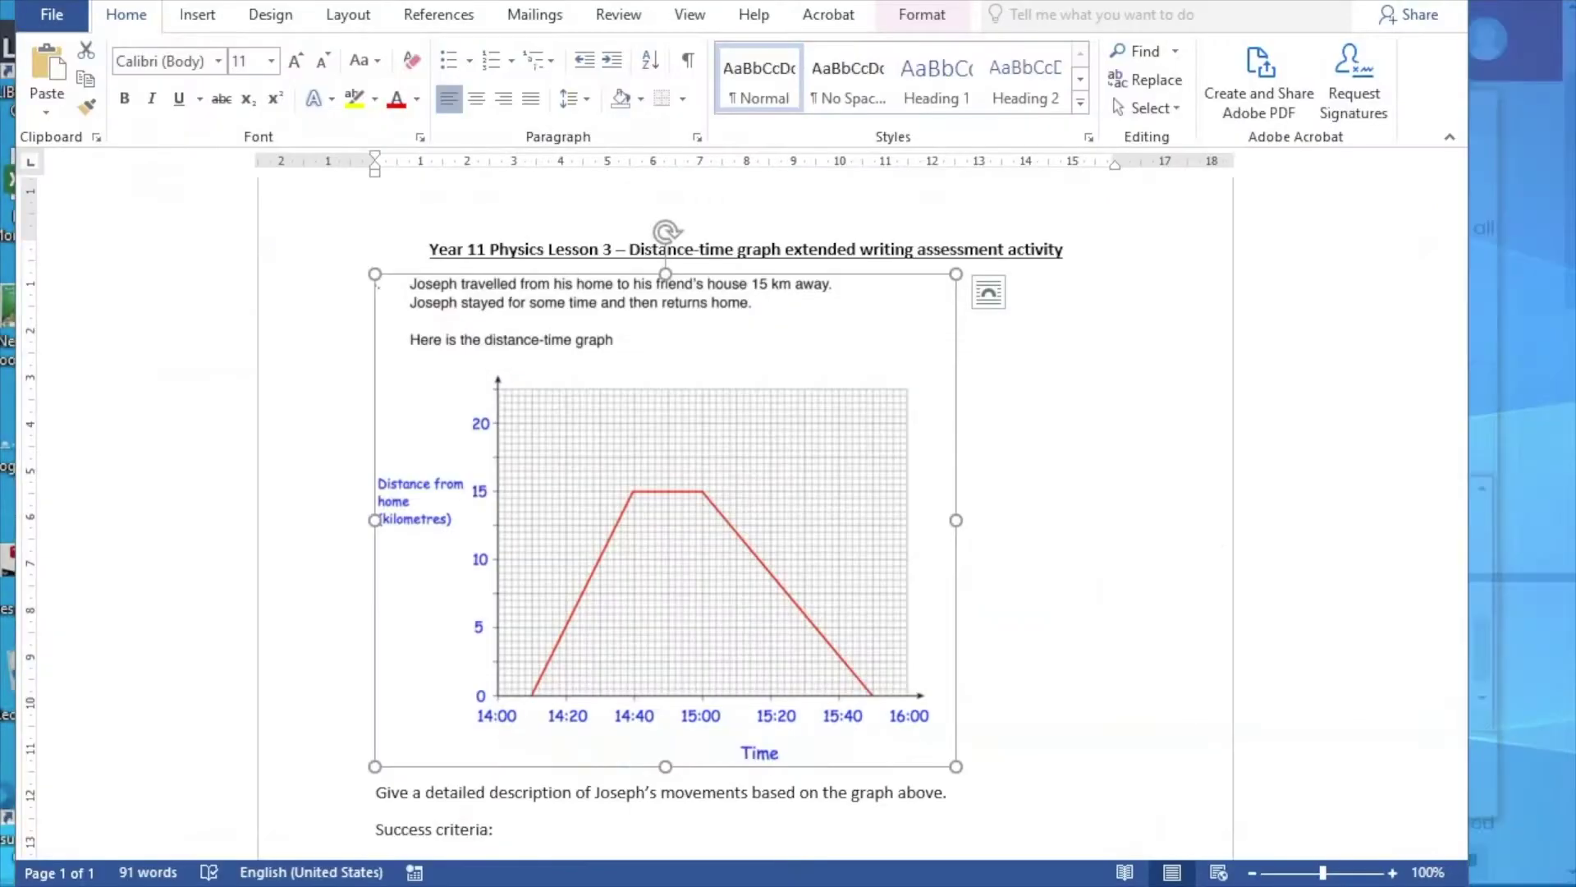
scroll(1100, 711, down, 5)
scroll(1117, 715, down, 1)
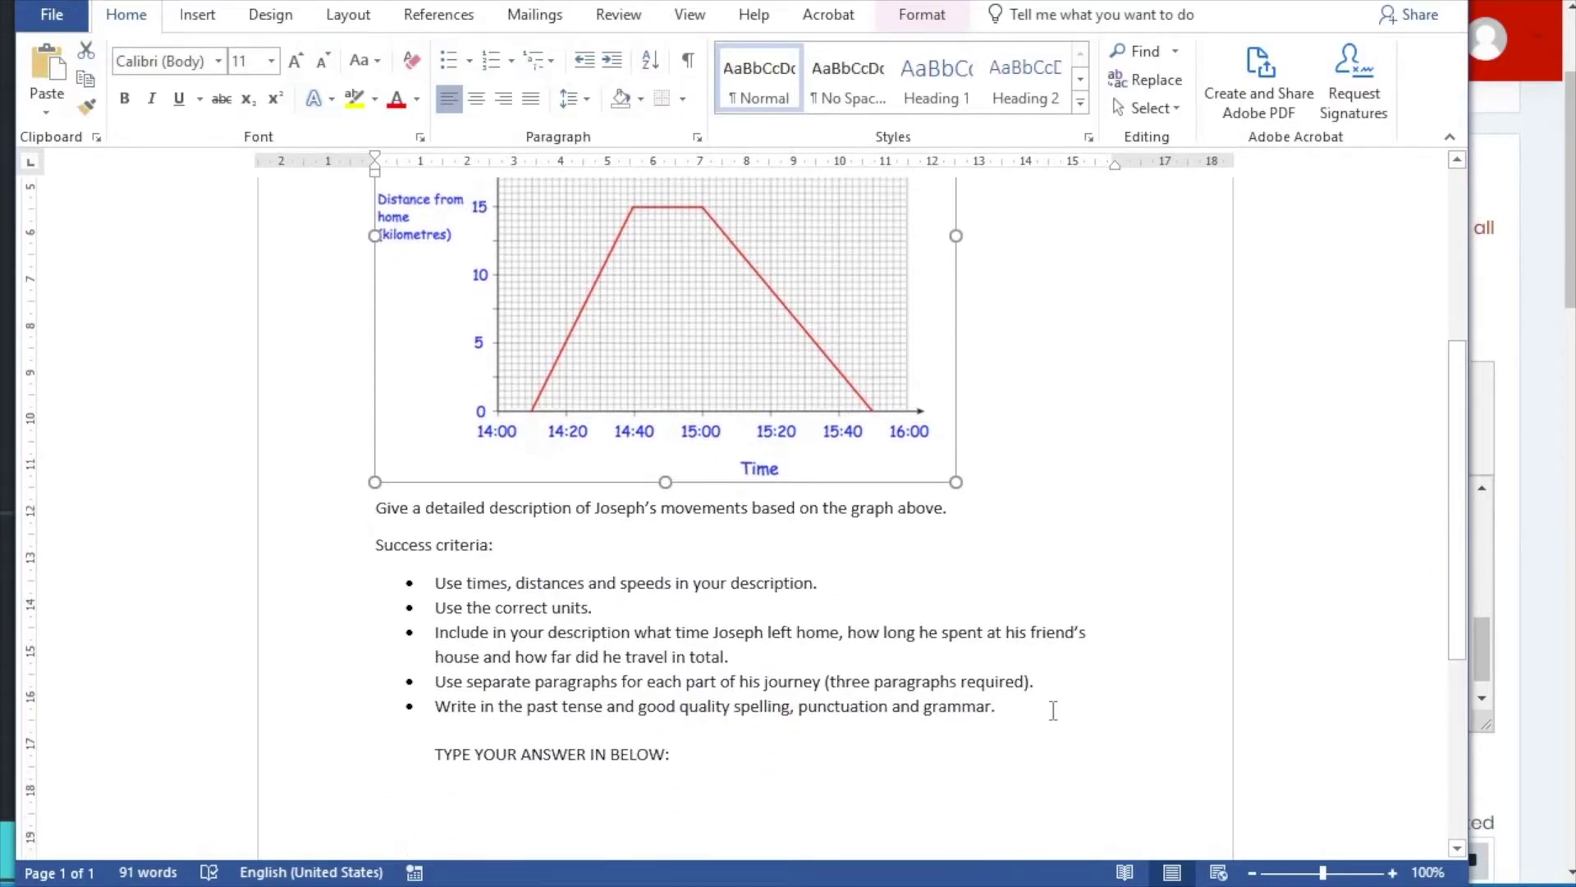
click(993, 704)
drag(1010, 707, 366, 519)
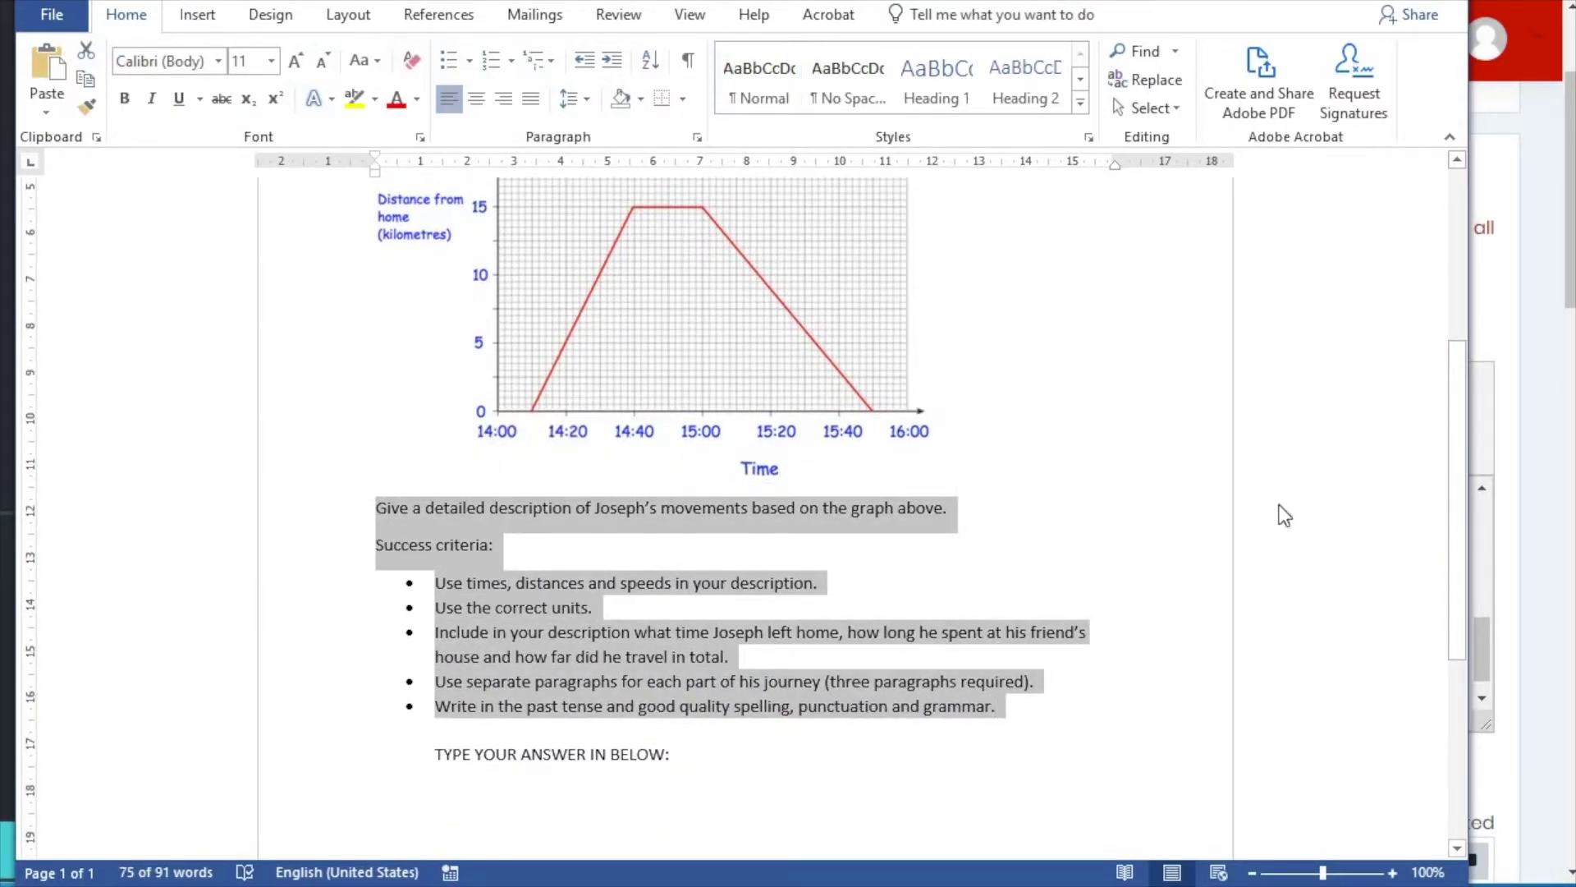
drag(263, 0, 1545, 112)
click(711, 678)
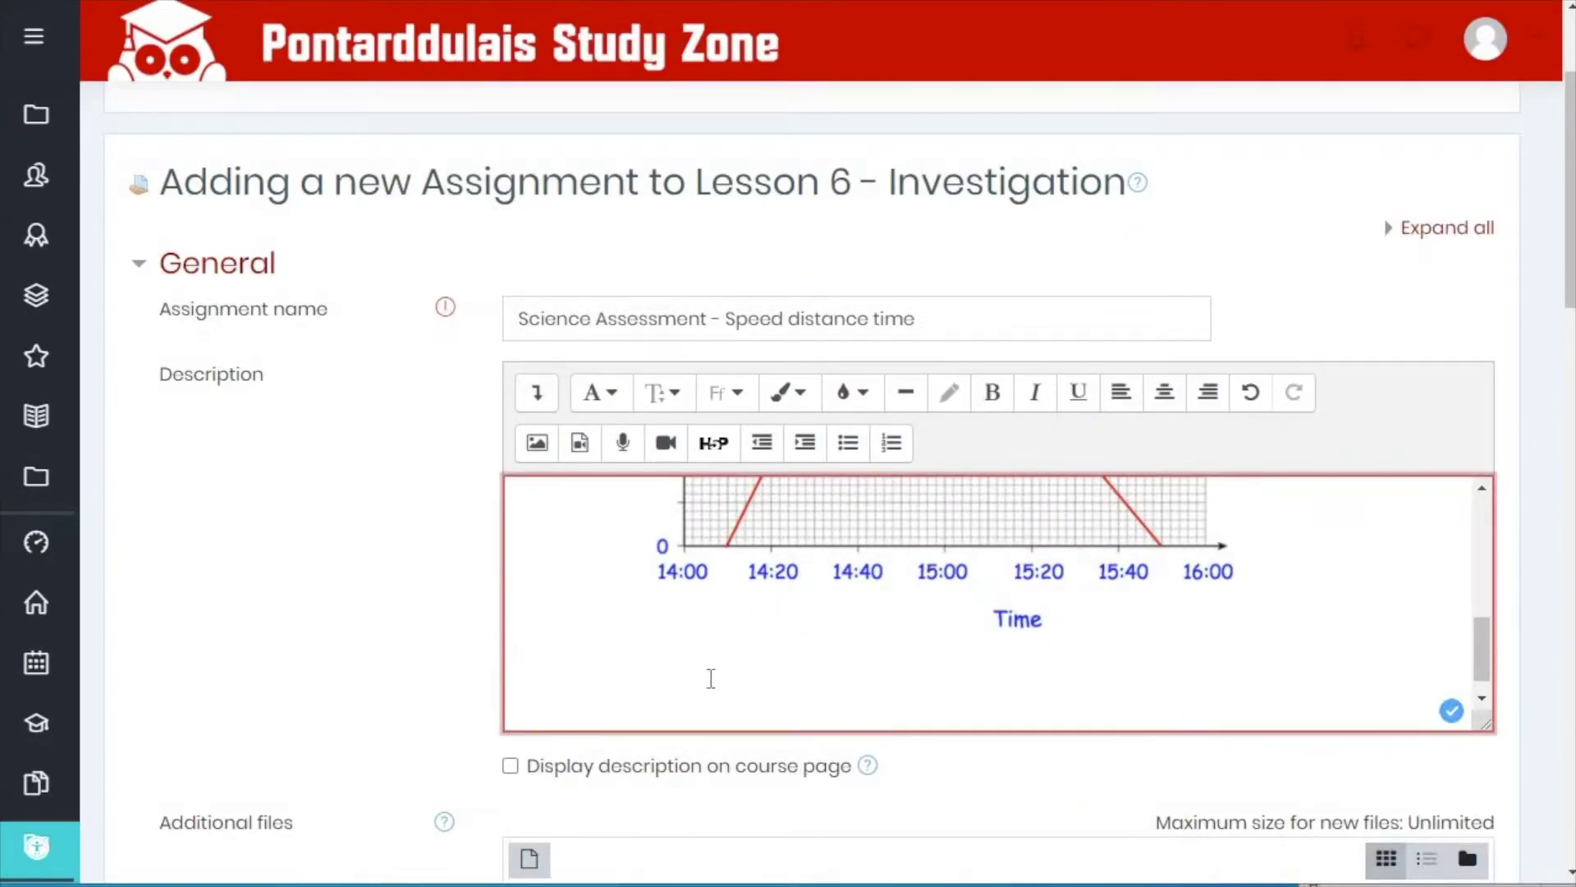
key(ctrl+v)
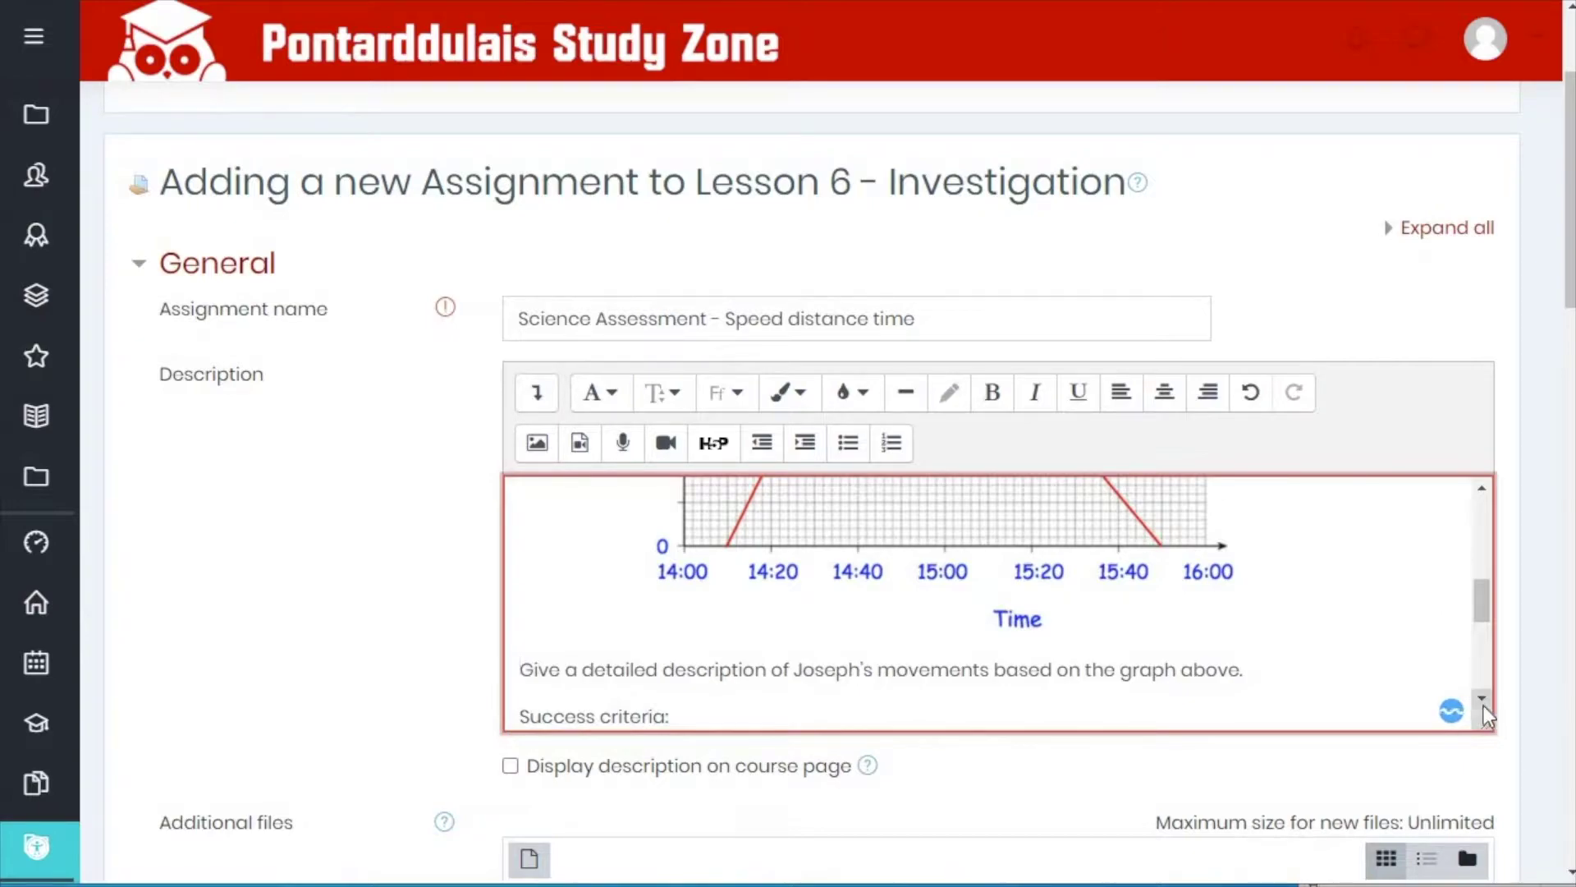
- Make the pasted task sentence about Joseph's movements bold, and format the "Success criteria:" heading as italic and underlined
scroll(1485, 706, down, 3)
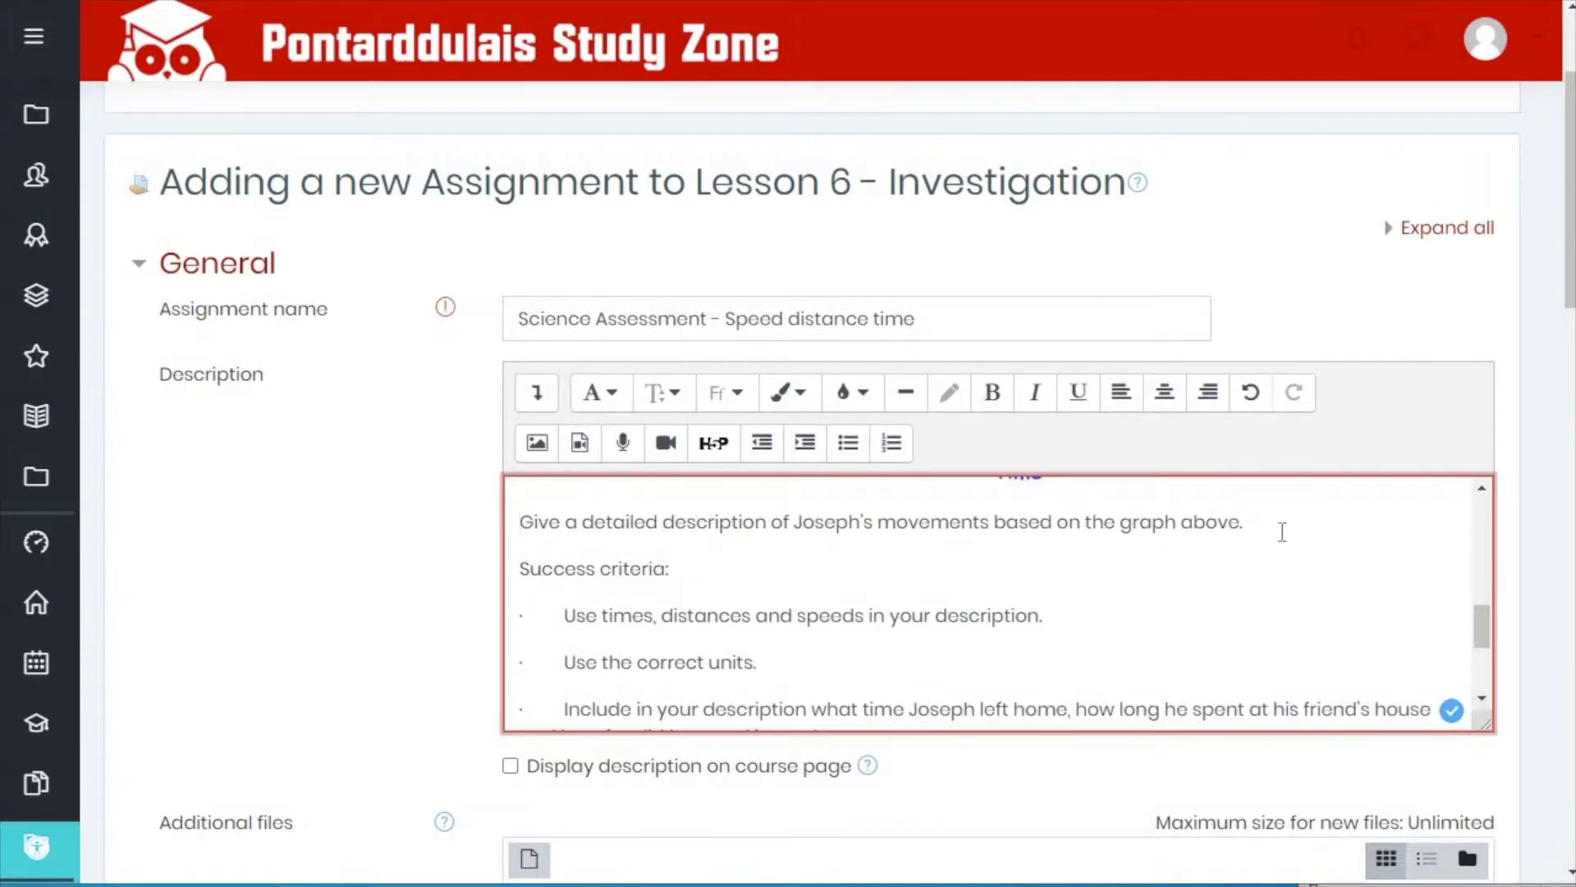
drag(1247, 522, 508, 520)
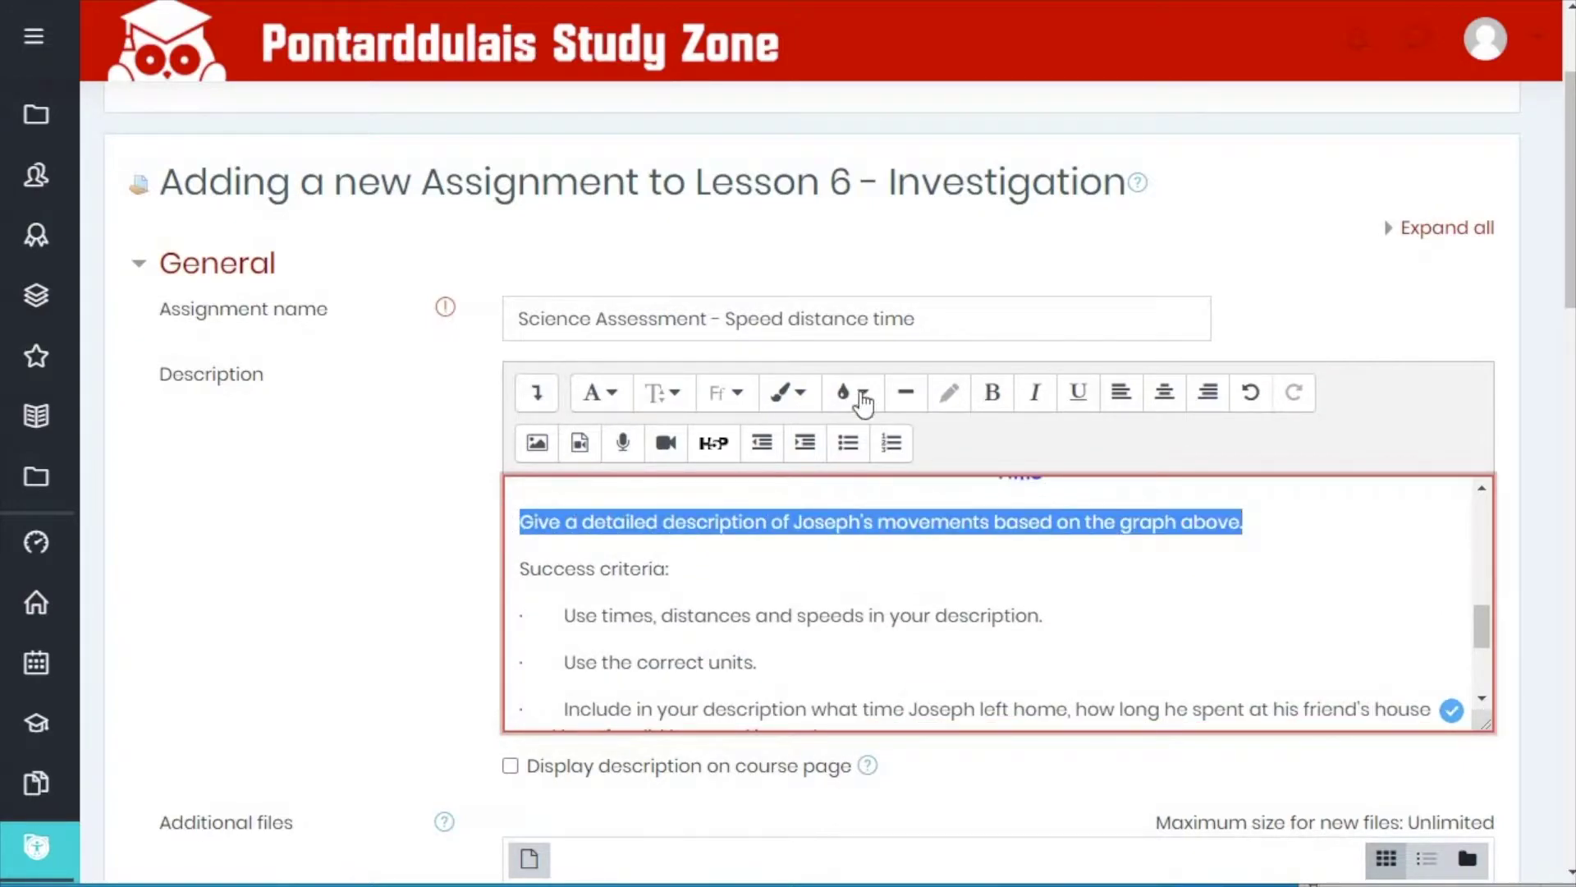
click(1010, 400)
drag(670, 569, 519, 570)
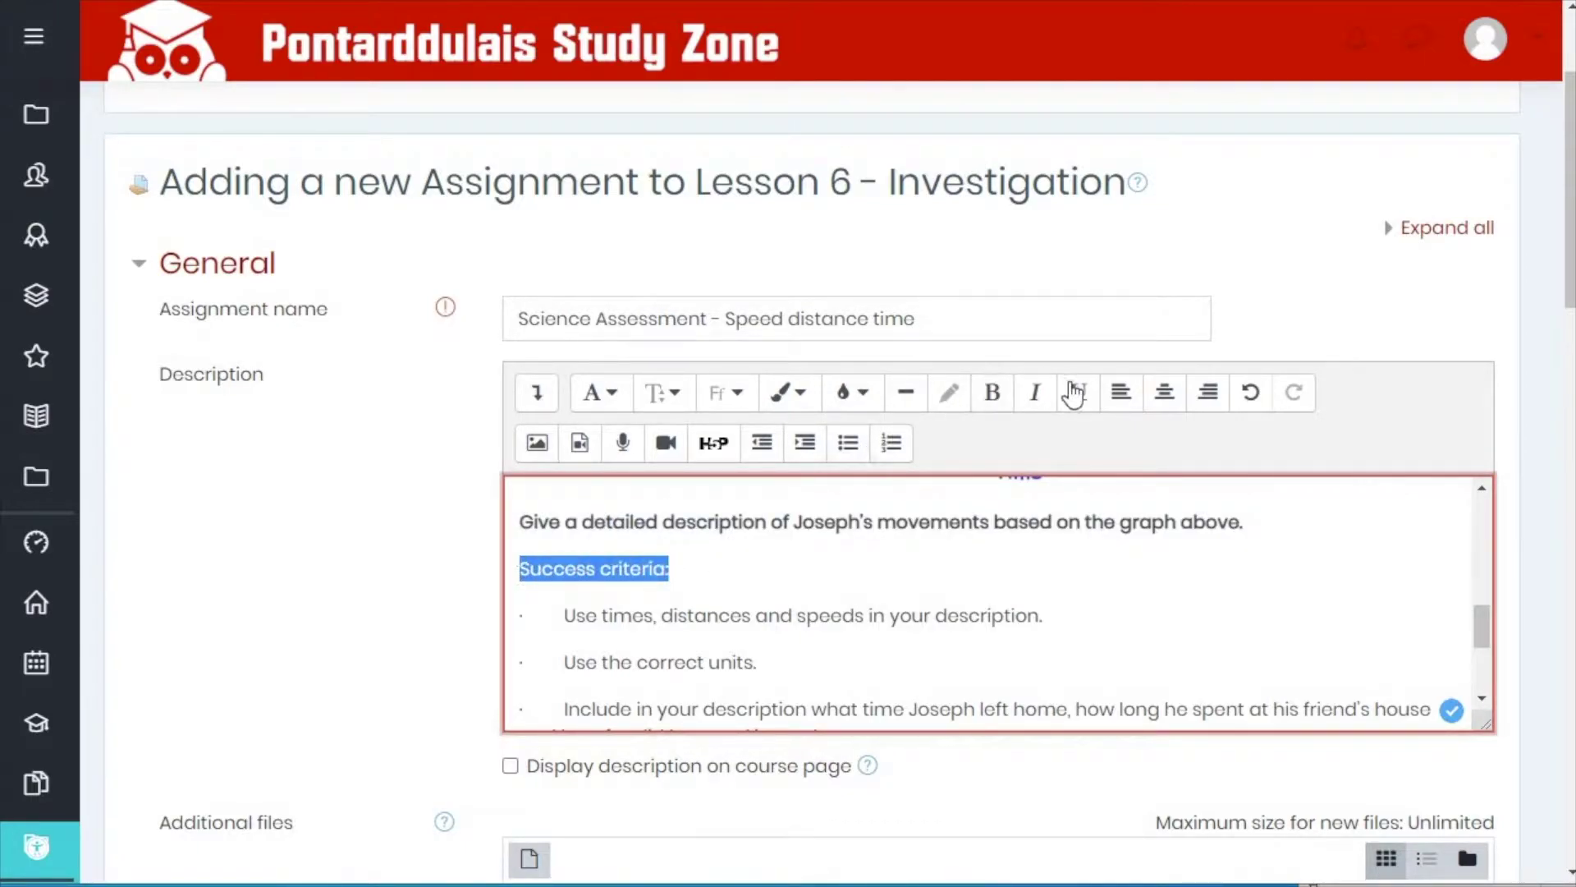
click(1035, 394)
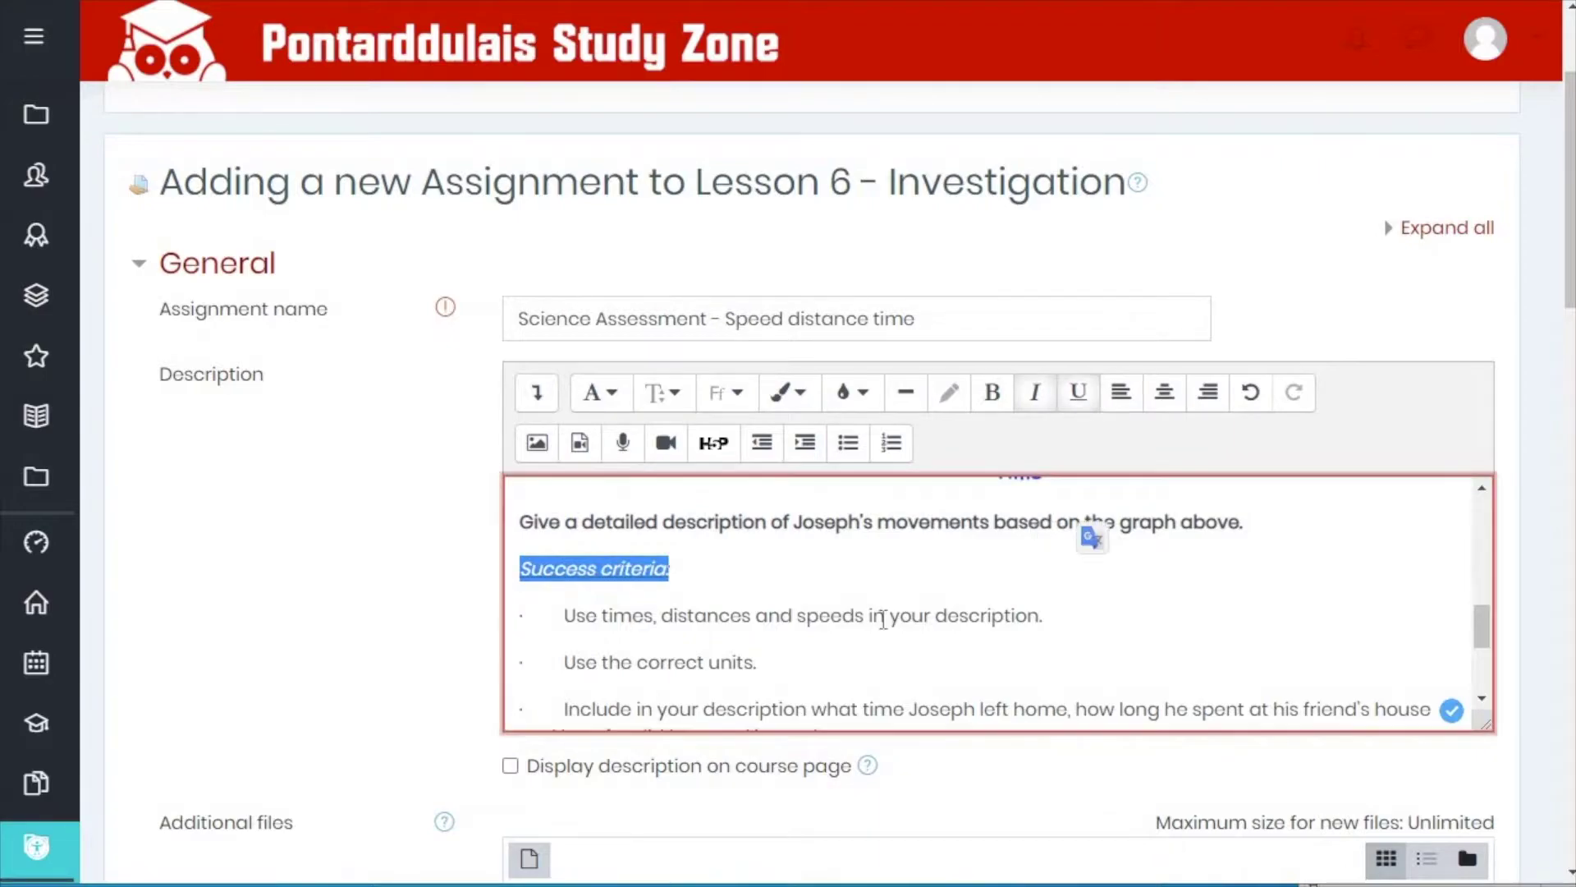
click(693, 563)
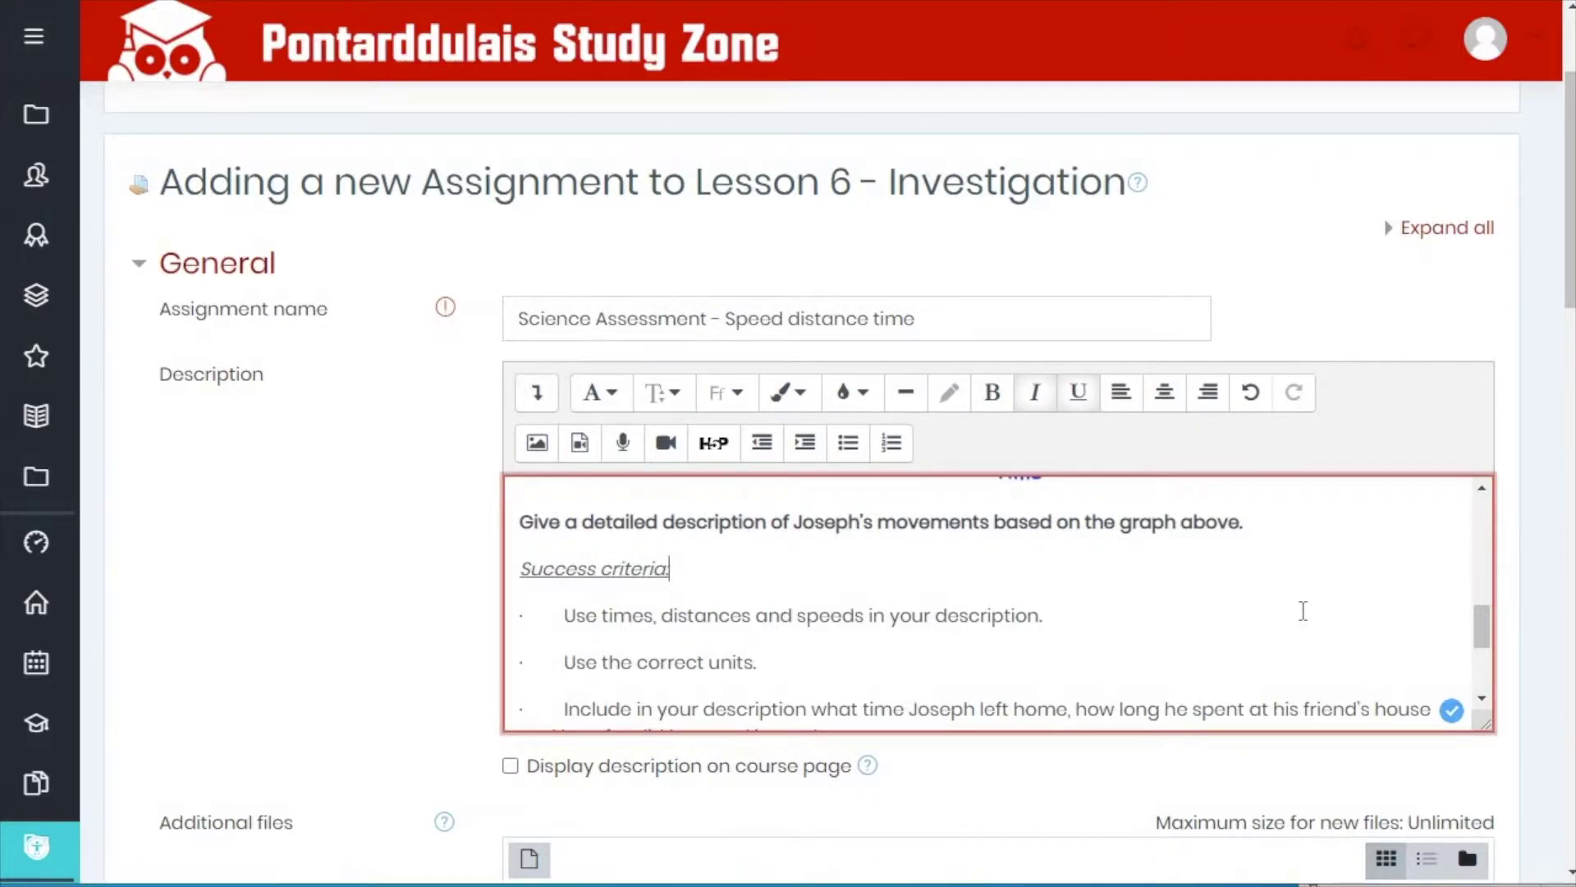
- Turn off file submissions and enable Online text as the assignment's submission type
scroll(1485, 456, down, 1)
scroll(1484, 456, down, 3)
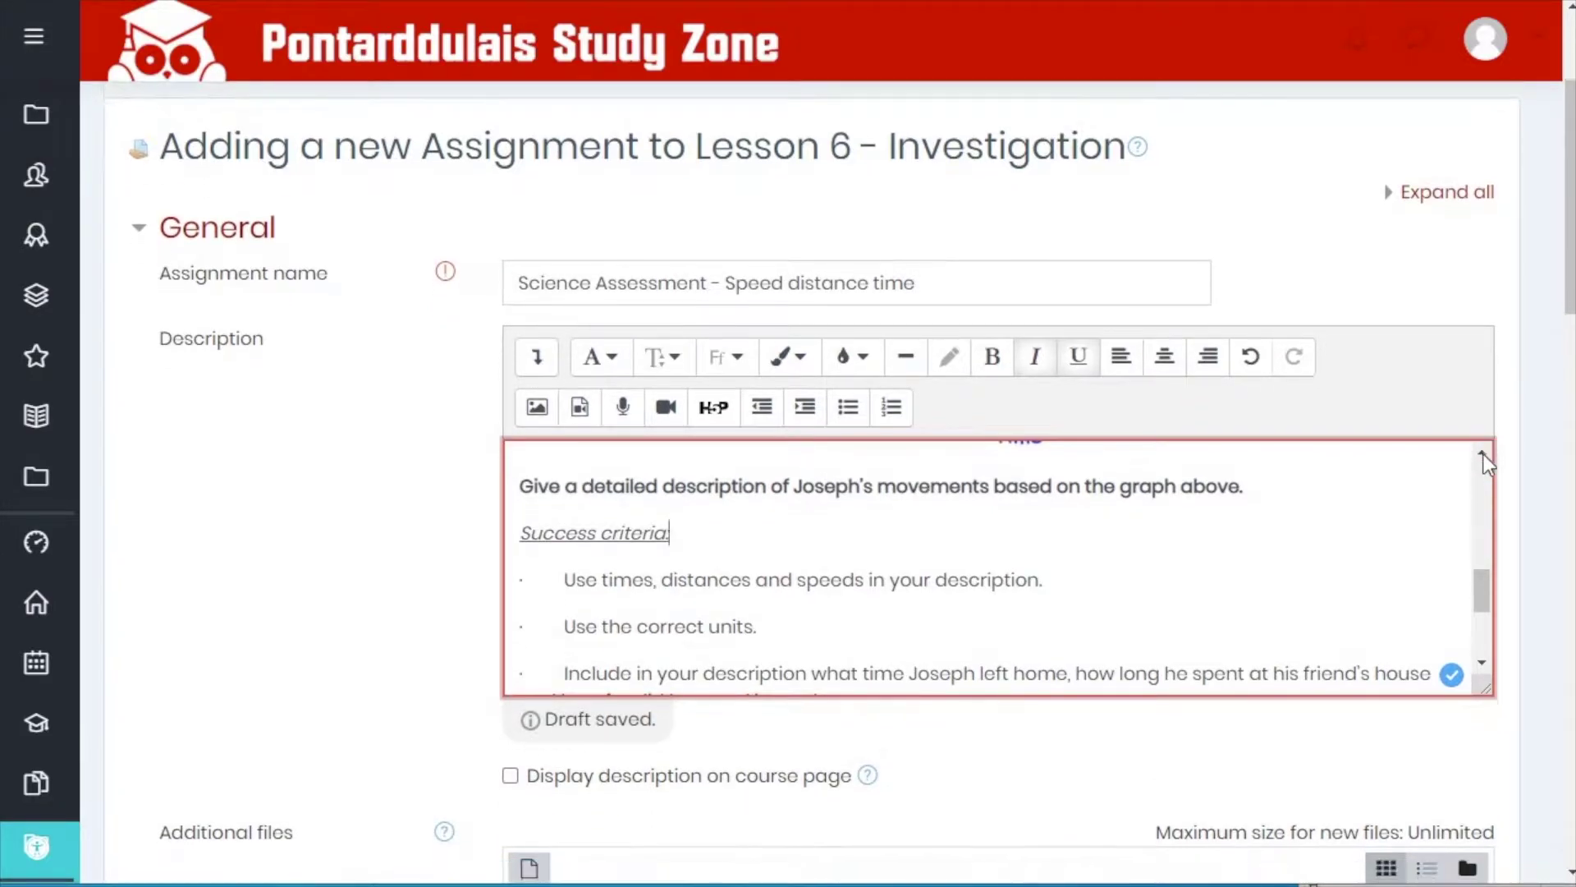
scroll(1483, 451, down, 2)
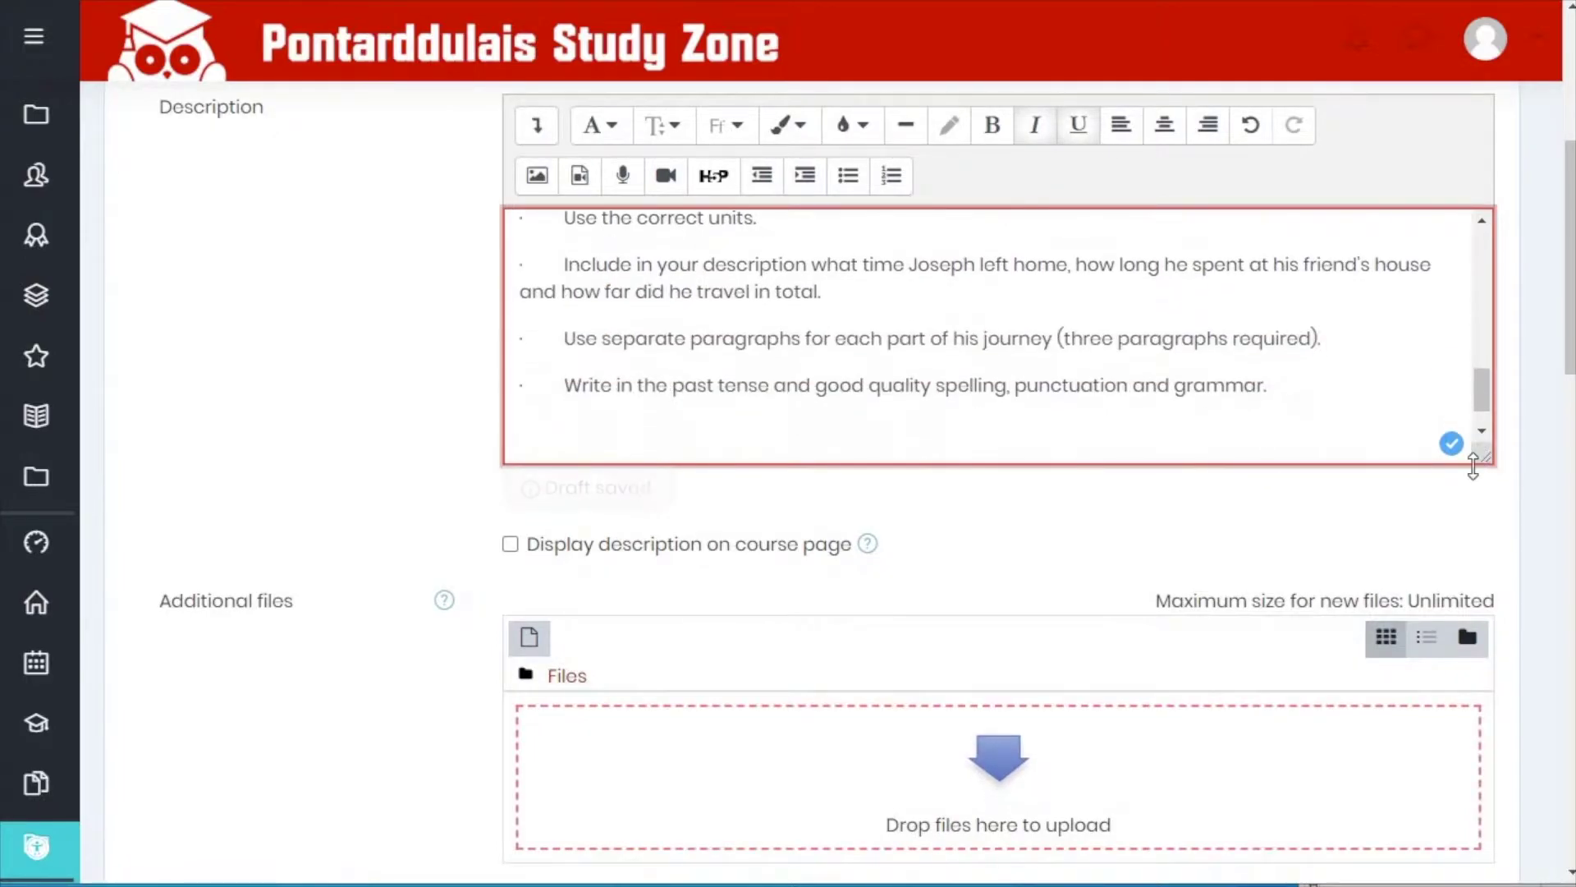
scroll(1371, 554, down, 4)
scroll(1378, 562, down, 3)
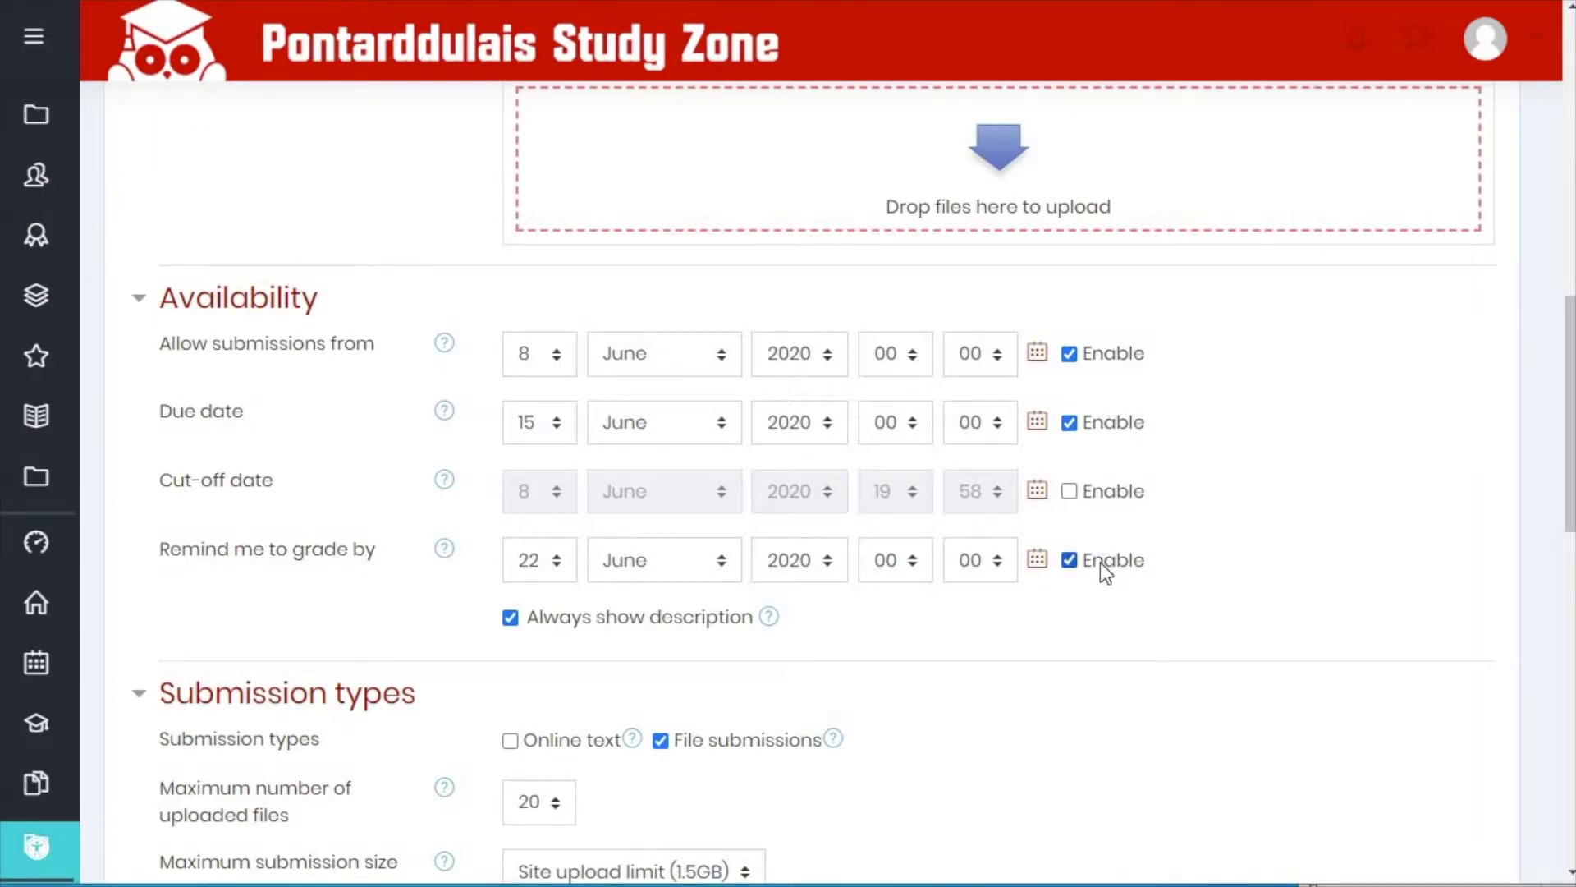
scroll(1132, 570, down, 3)
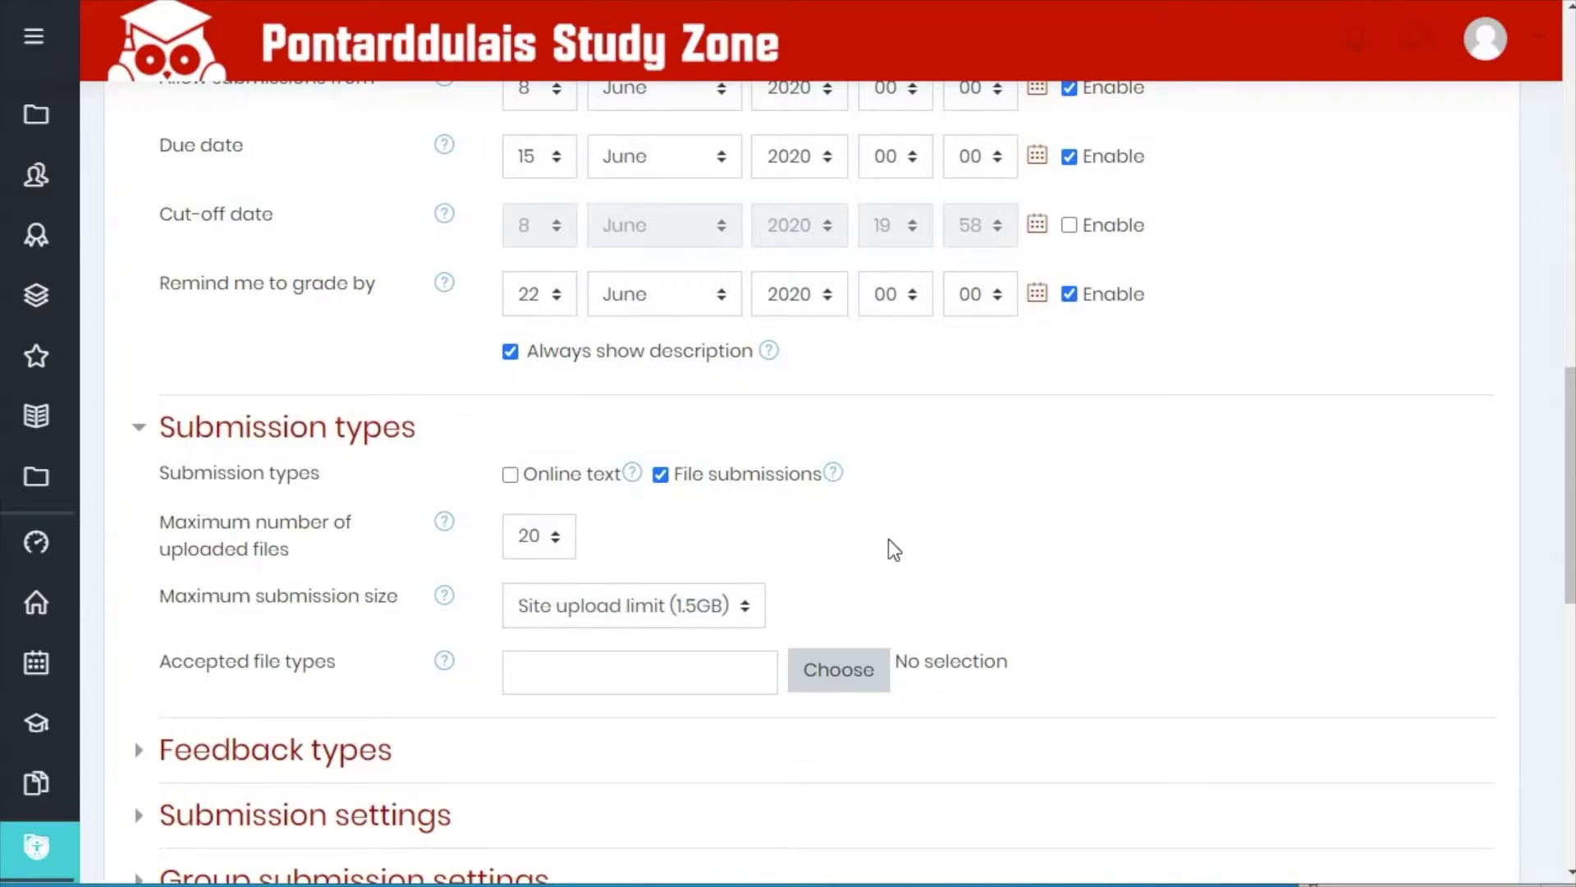
click(660, 475)
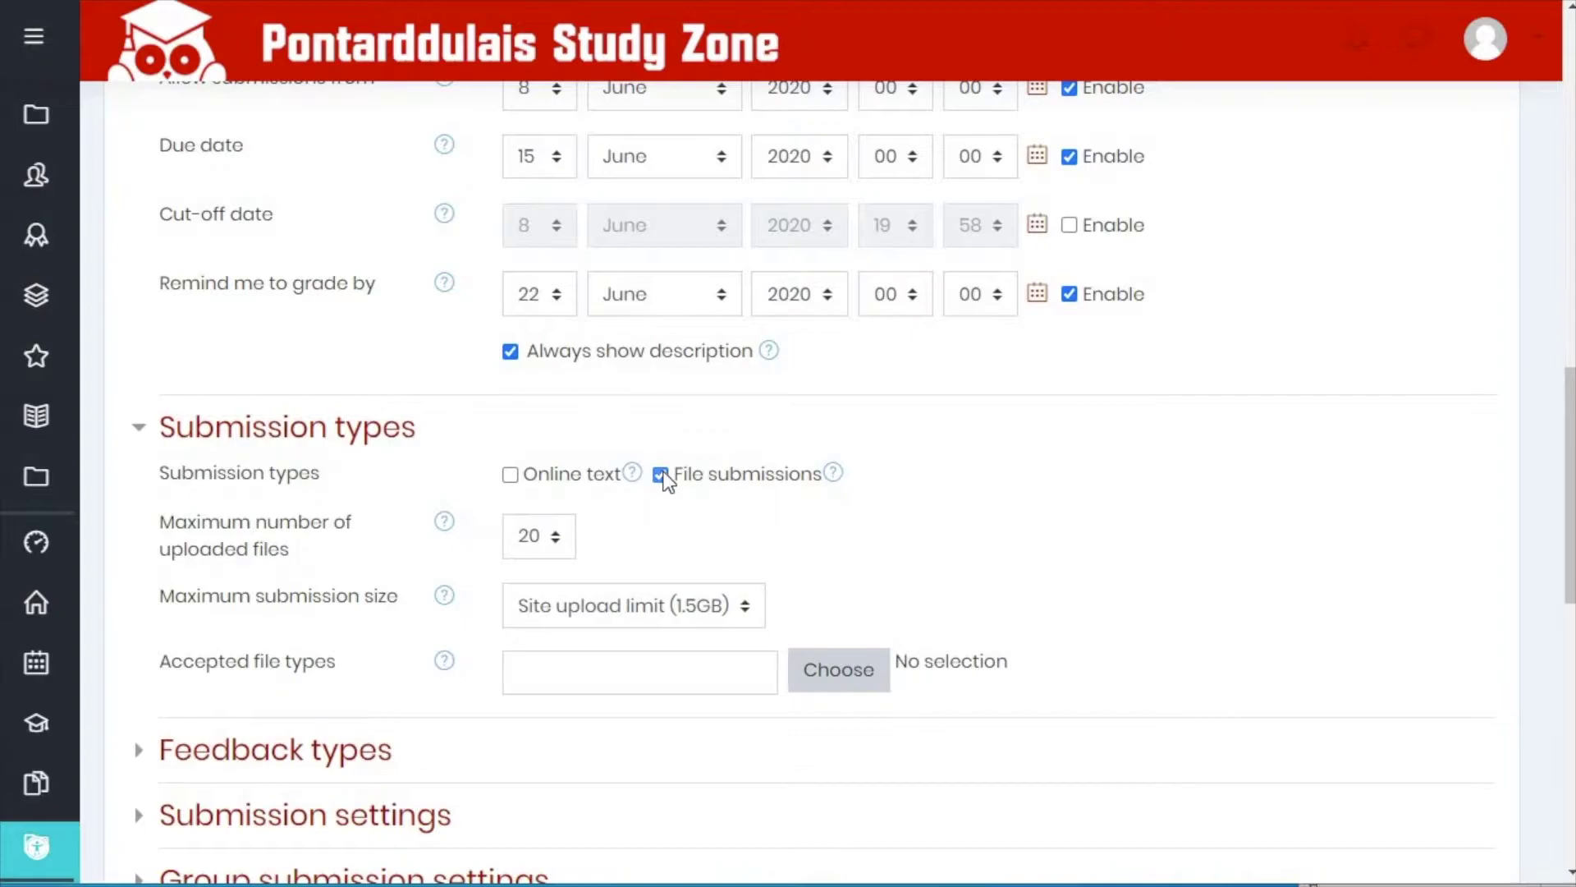
click(509, 476)
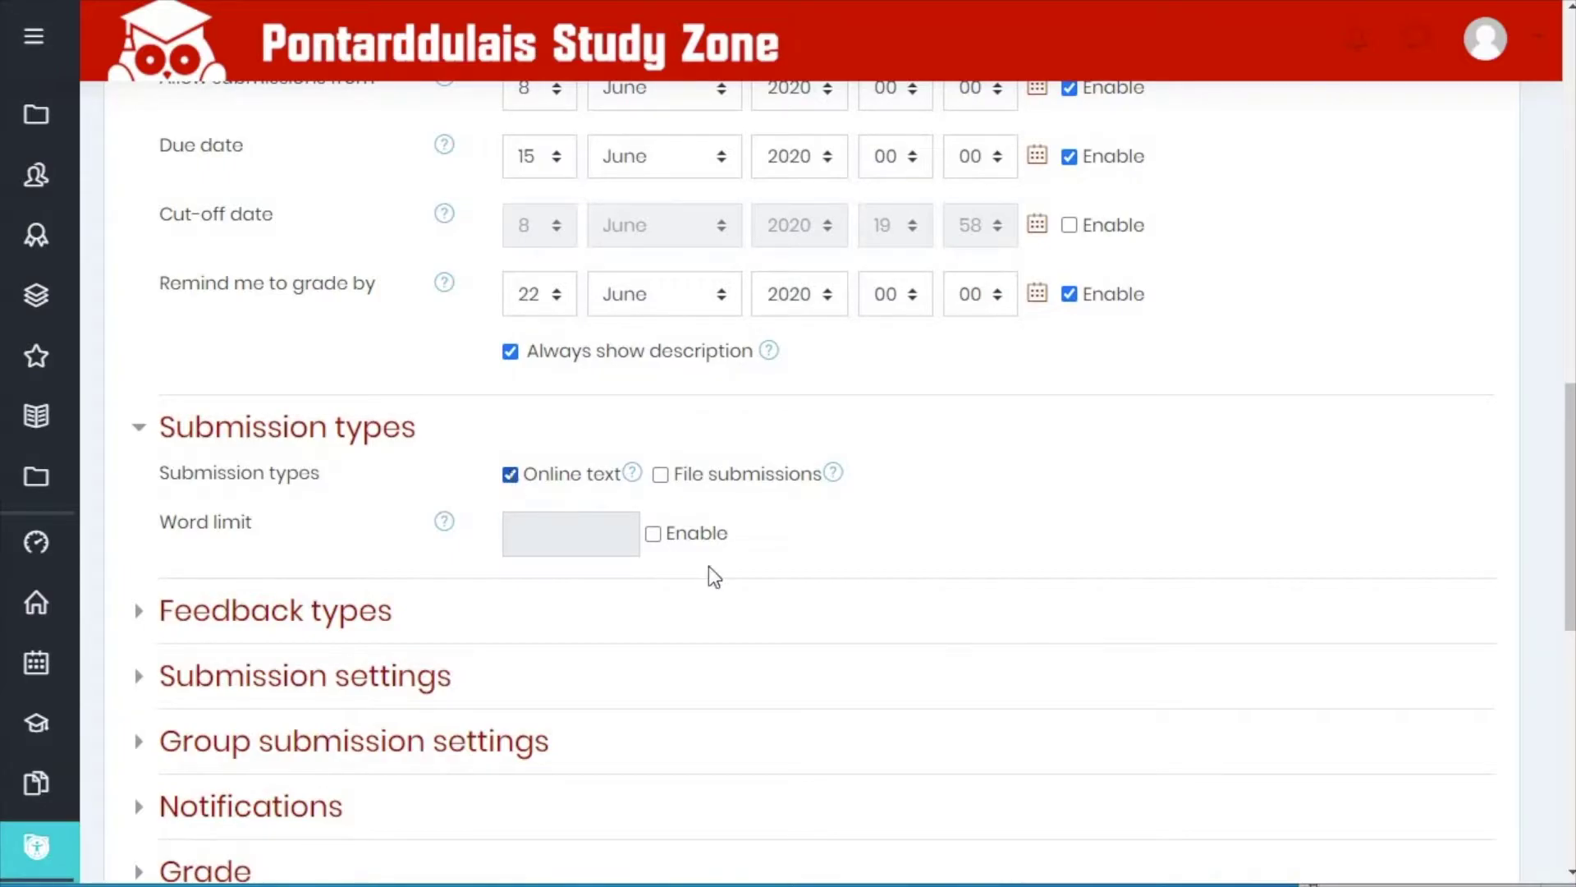
- Expand the assignment's Grade settings
scroll(725, 598, down, 2)
scroll(724, 590, down, 1)
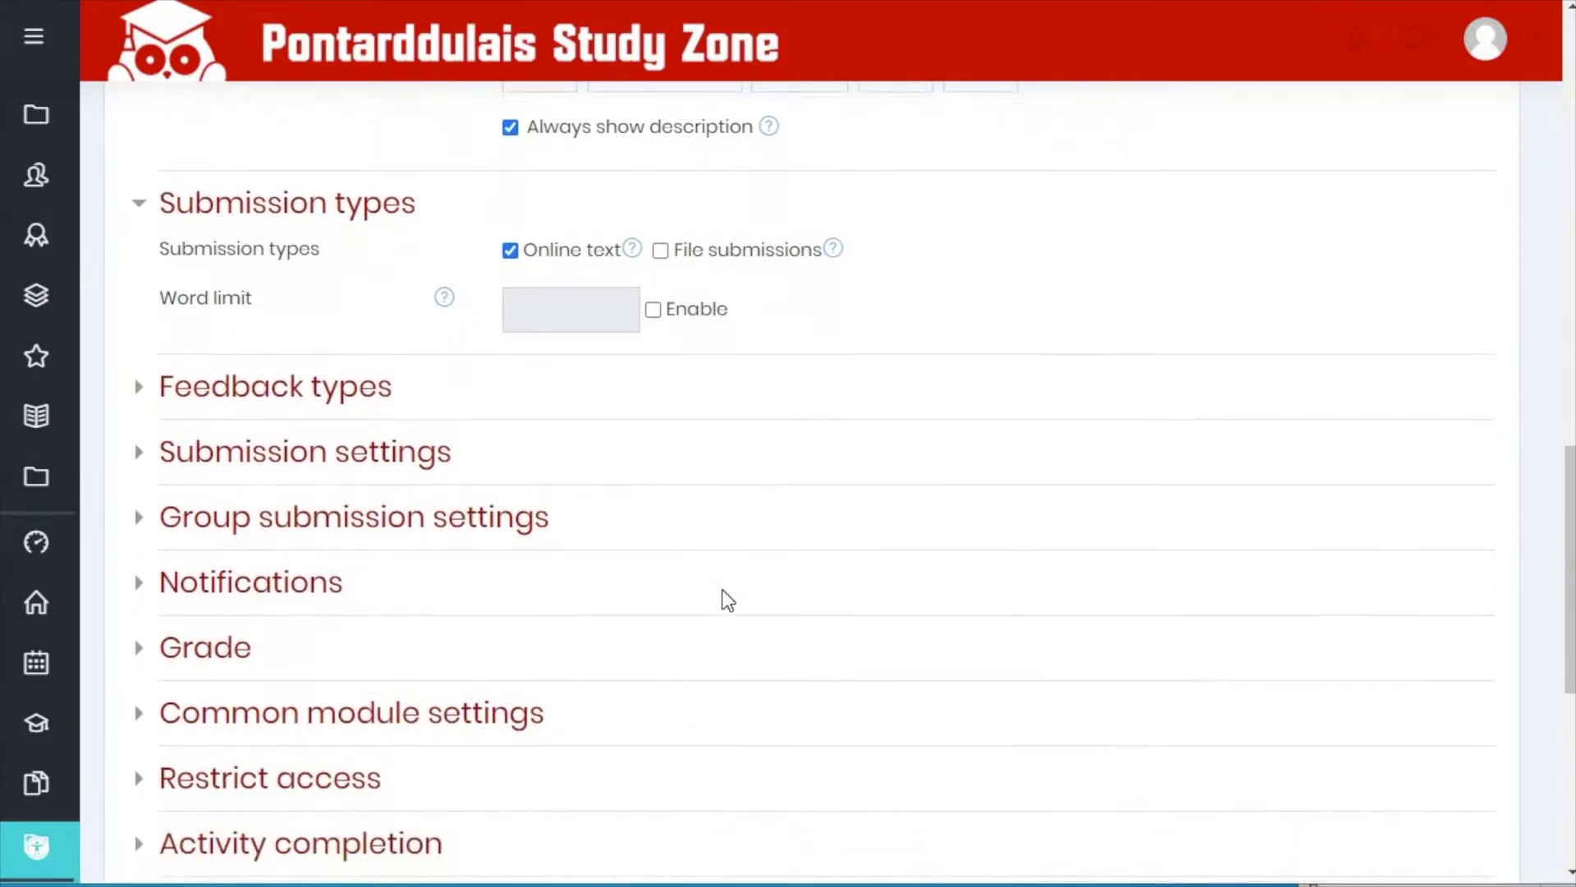
scroll(724, 590, down, 1)
scroll(723, 591, down, 2)
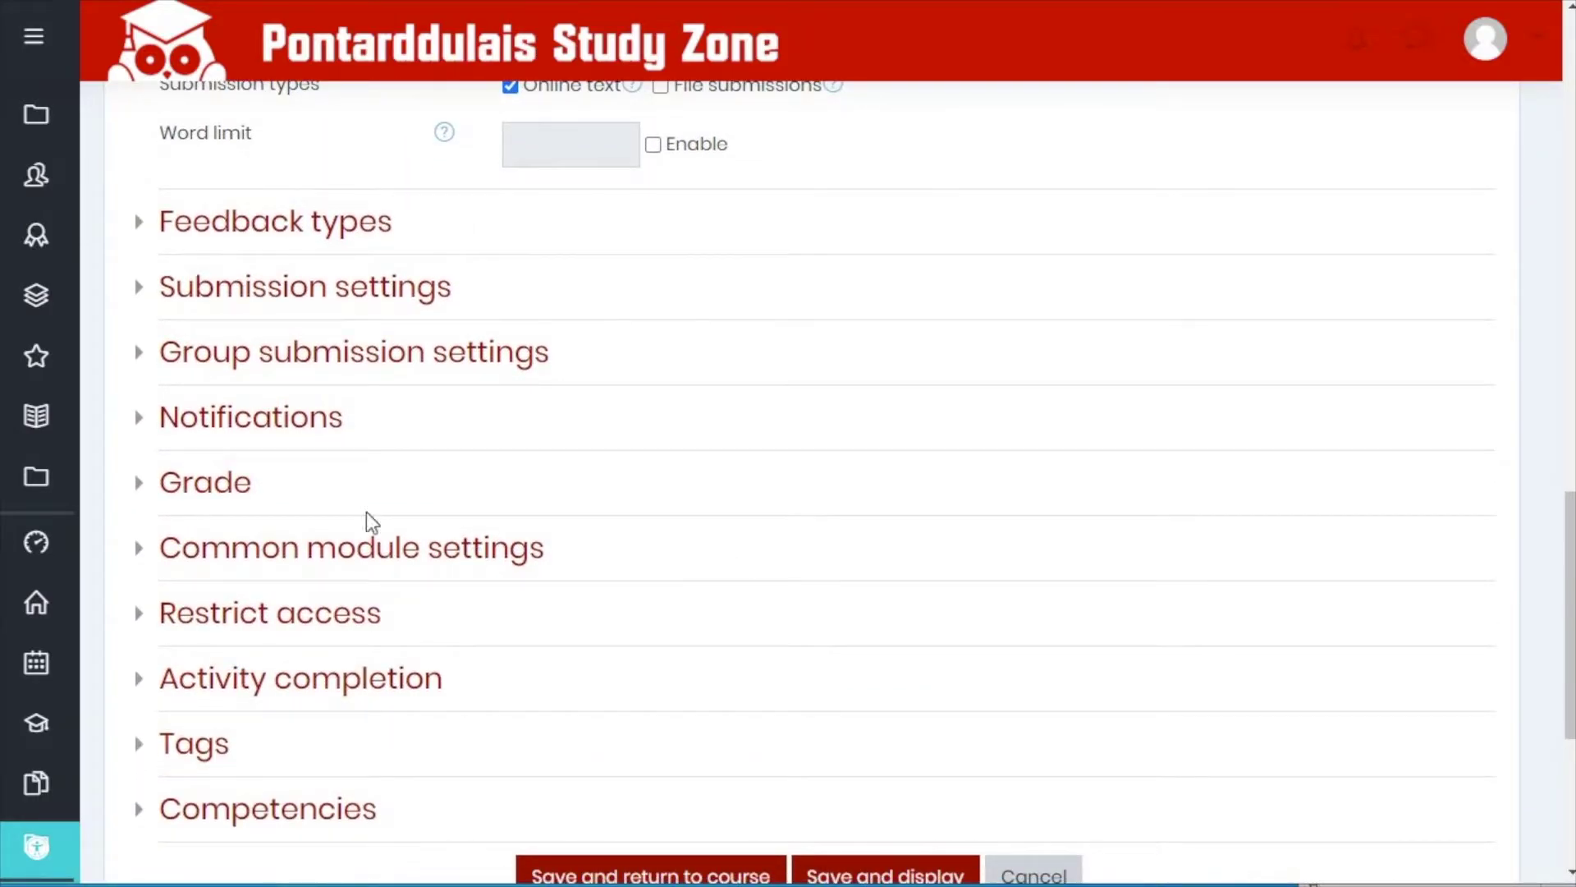
click(162, 484)
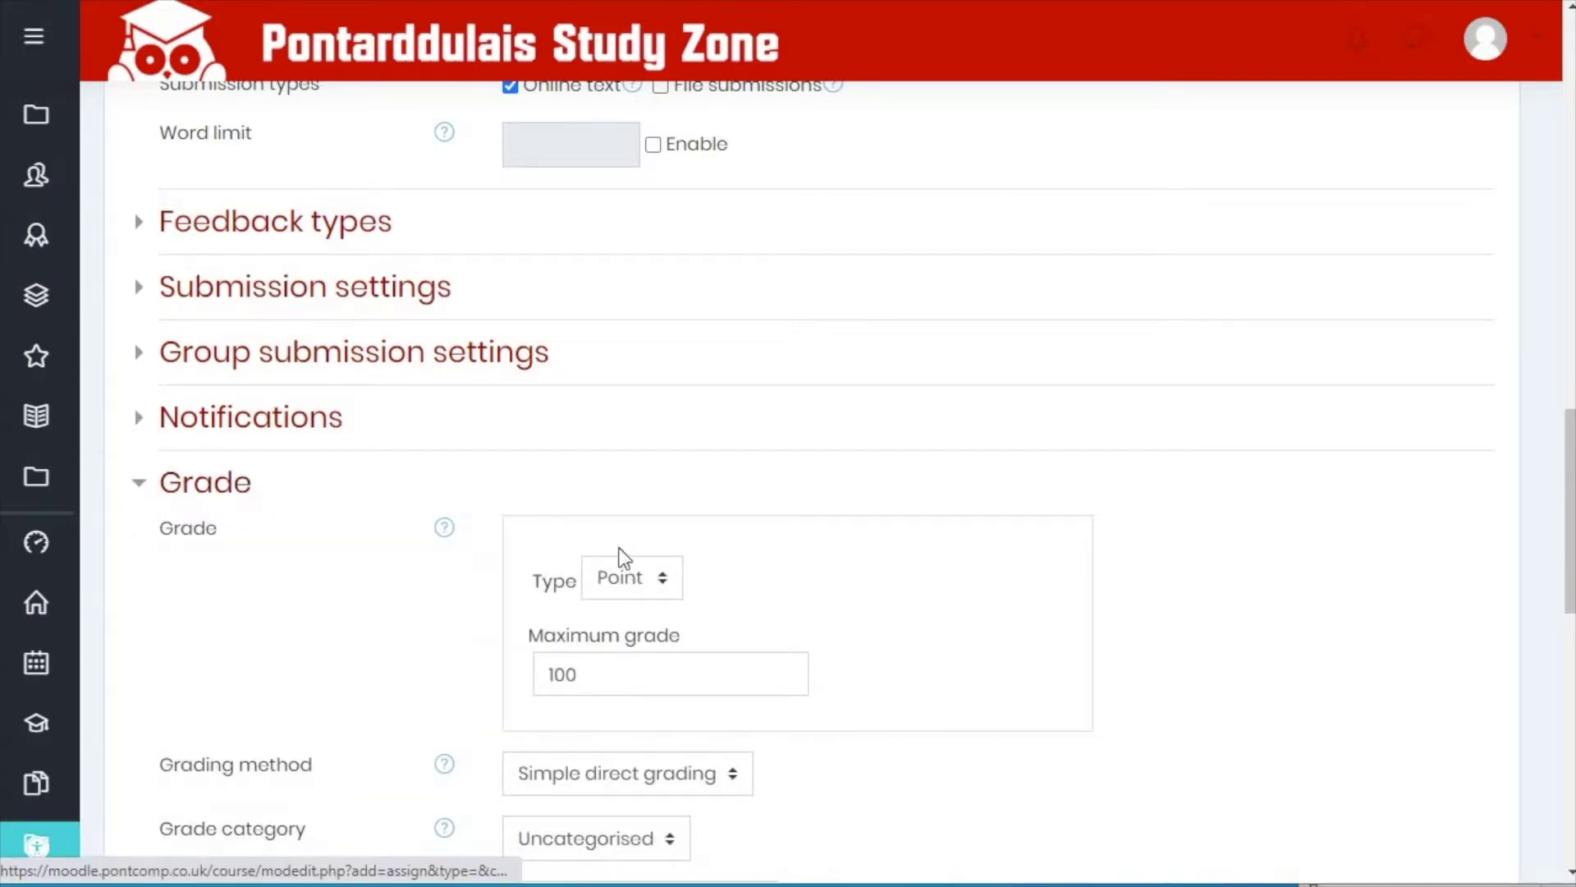
scroll(644, 665, down, 1)
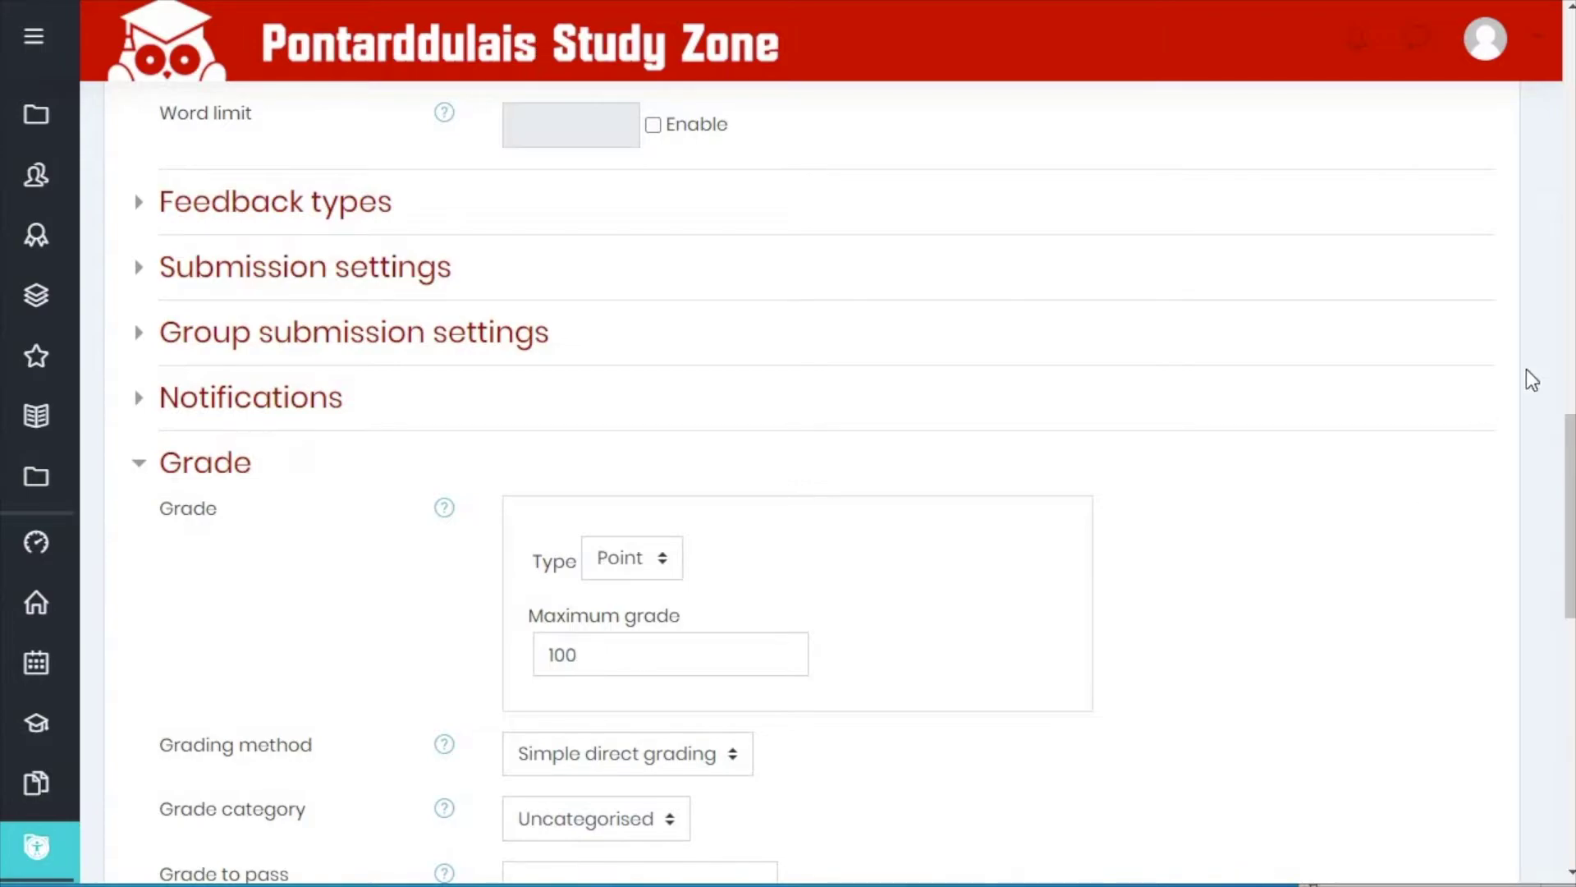
drag(1575, 106, 1127, 31)
click(1048, 638)
click(1027, 662)
click(1003, 773)
drag(862, 30, 1575, 73)
click(989, 293)
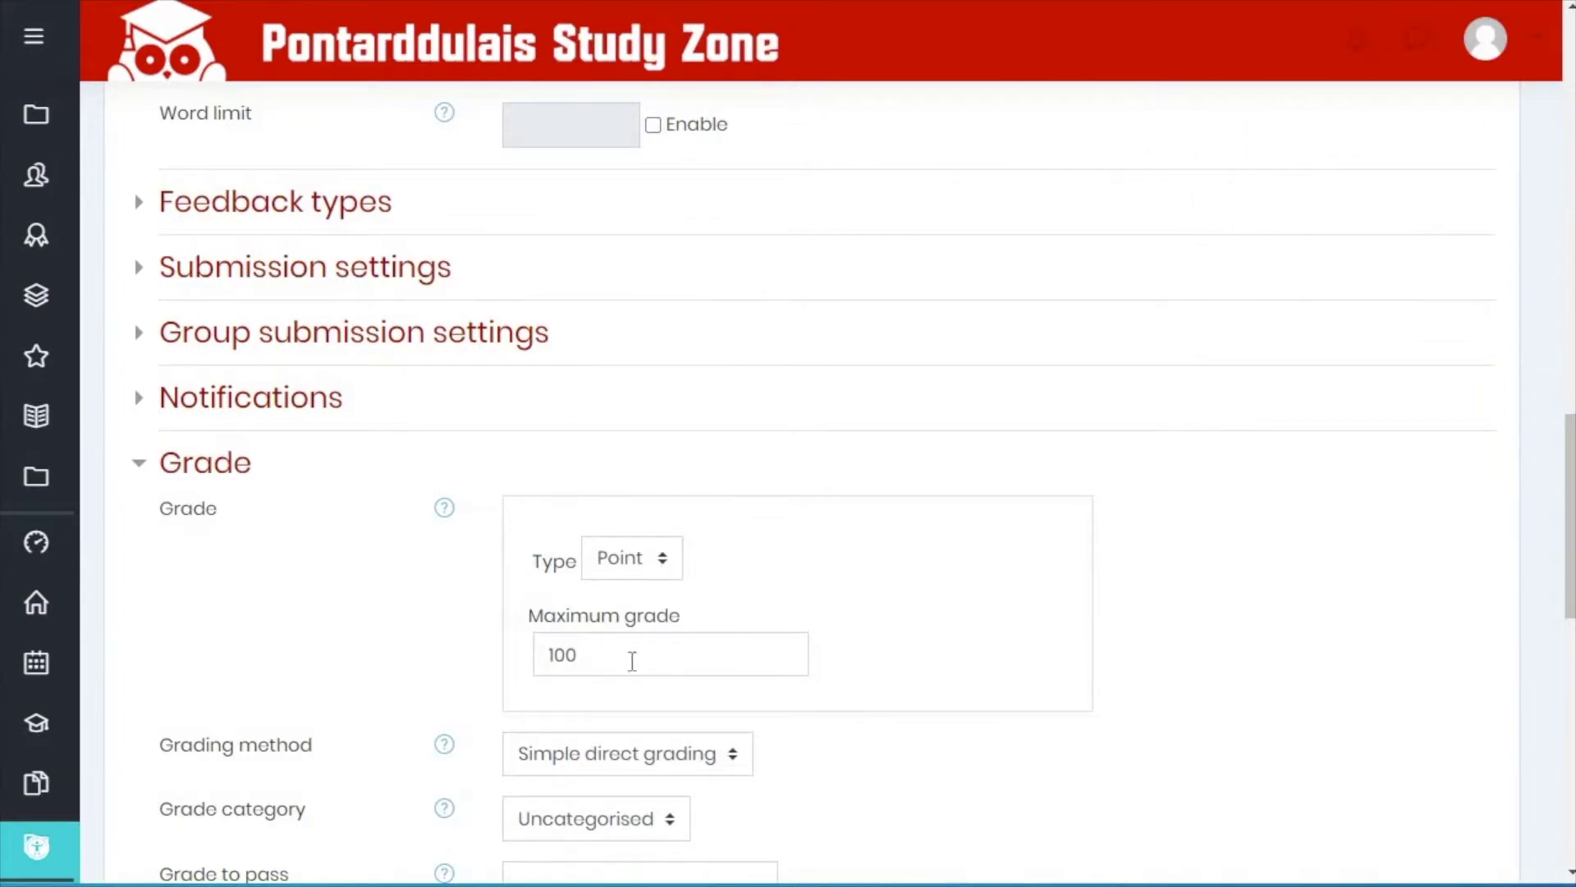
- Set the assignment's maximum grade to 5 and its grading method to Rubric
drag(605, 658, 501, 662)
text(5)
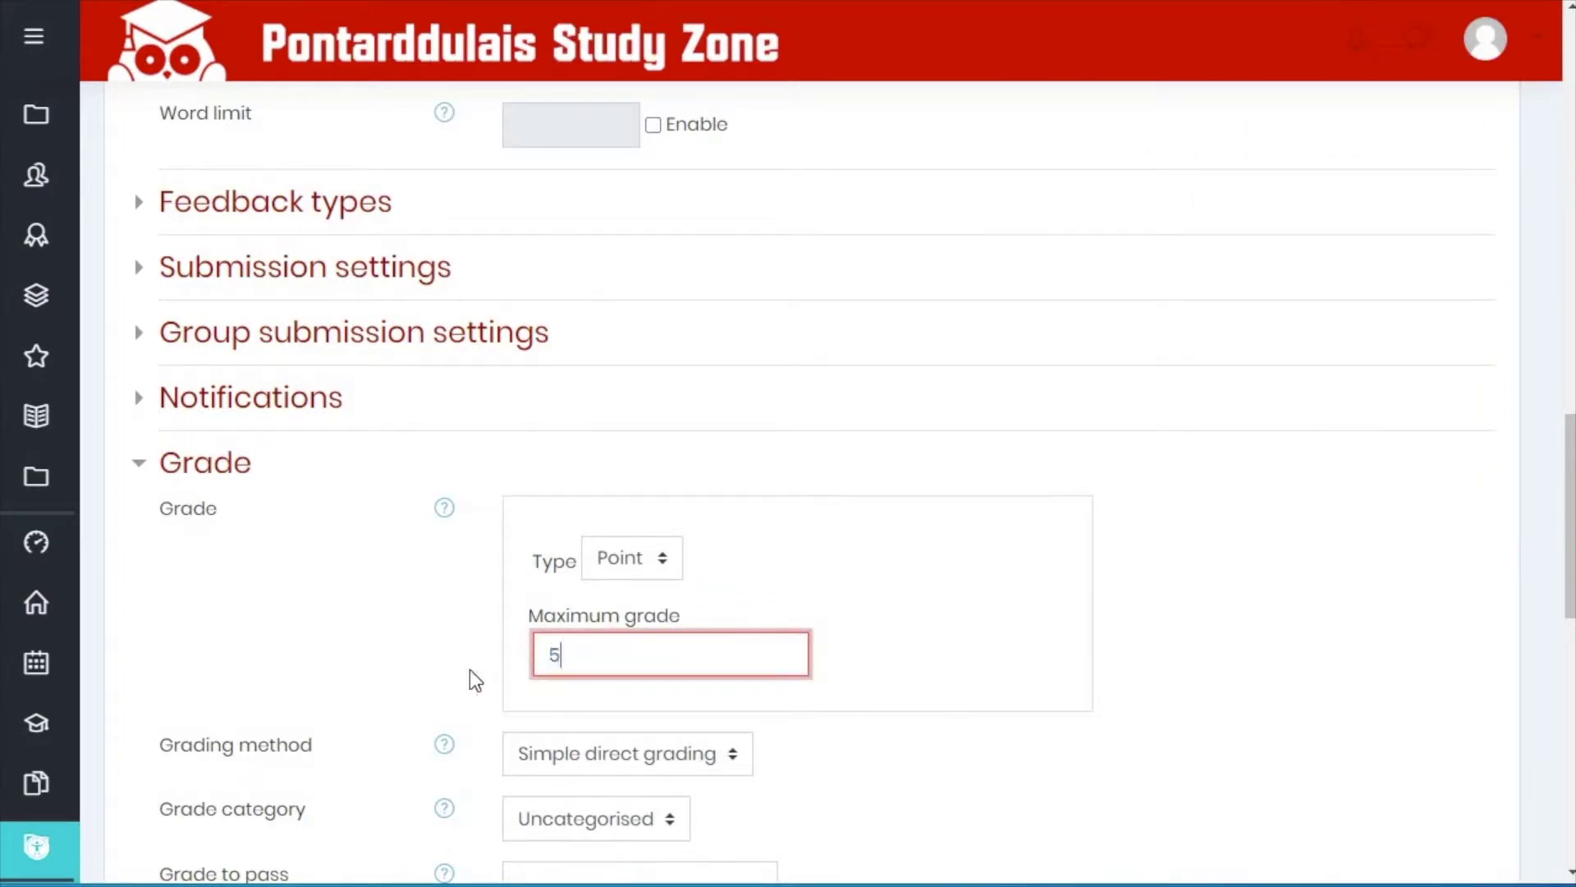
scroll(450, 683, down, 2)
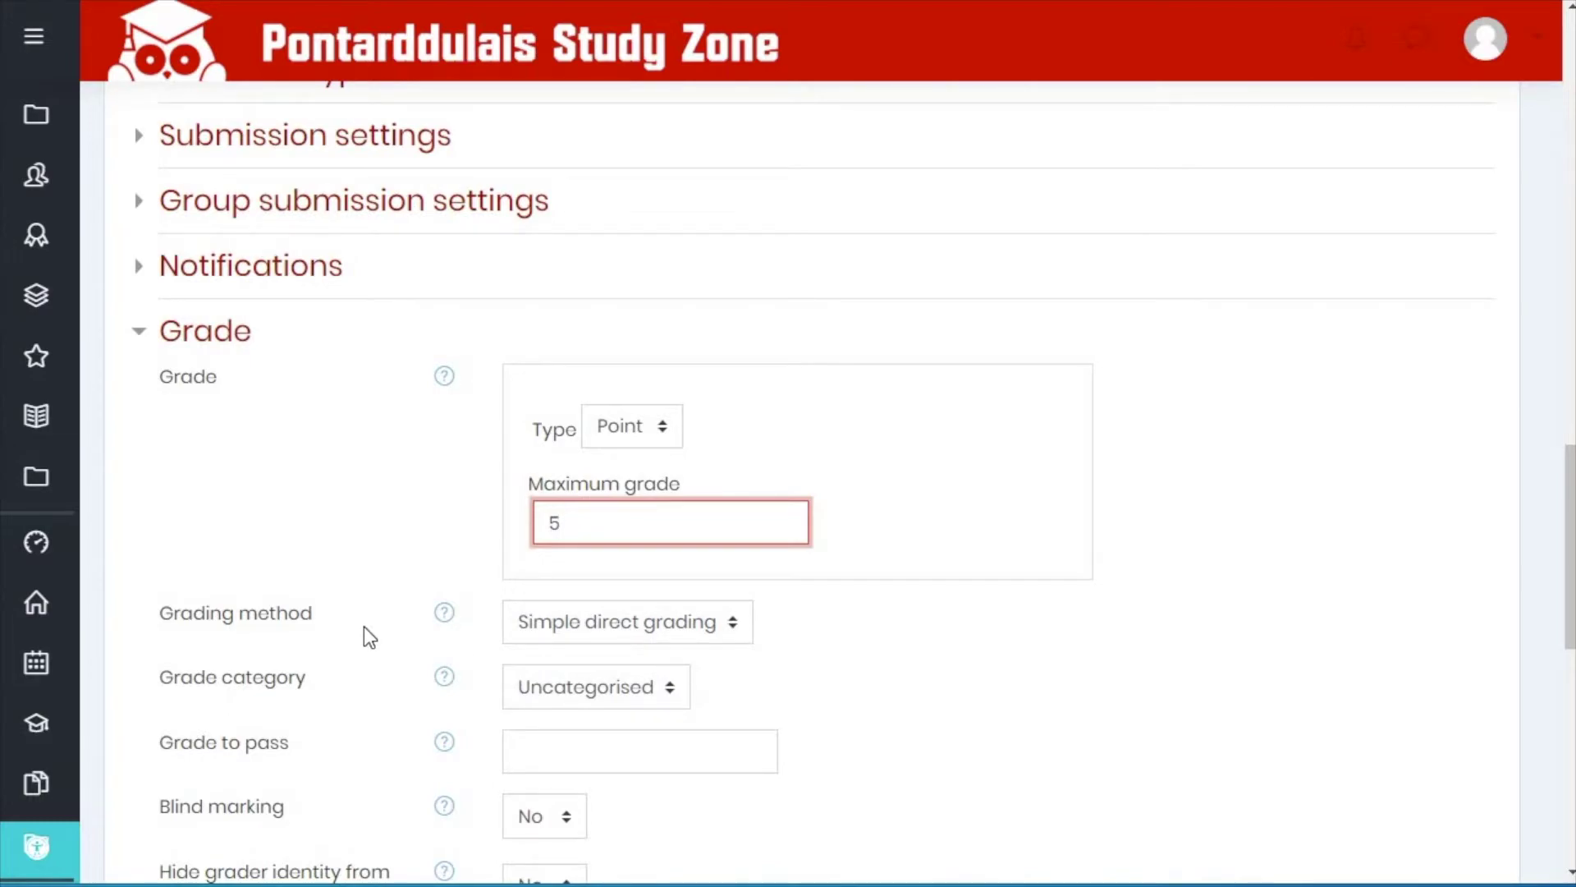
click(624, 628)
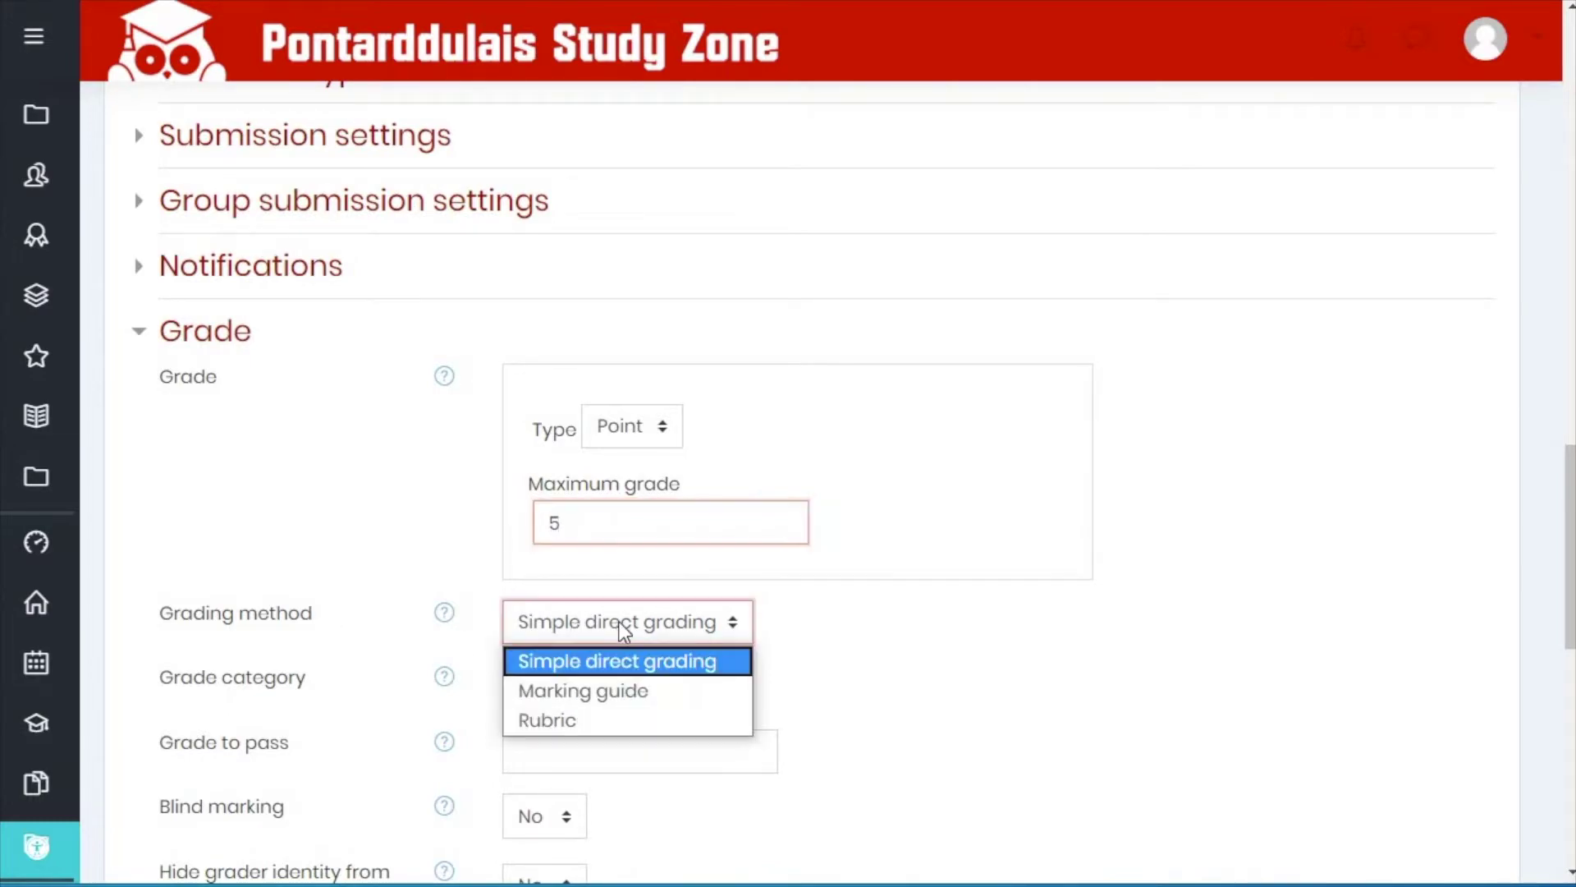
click(580, 722)
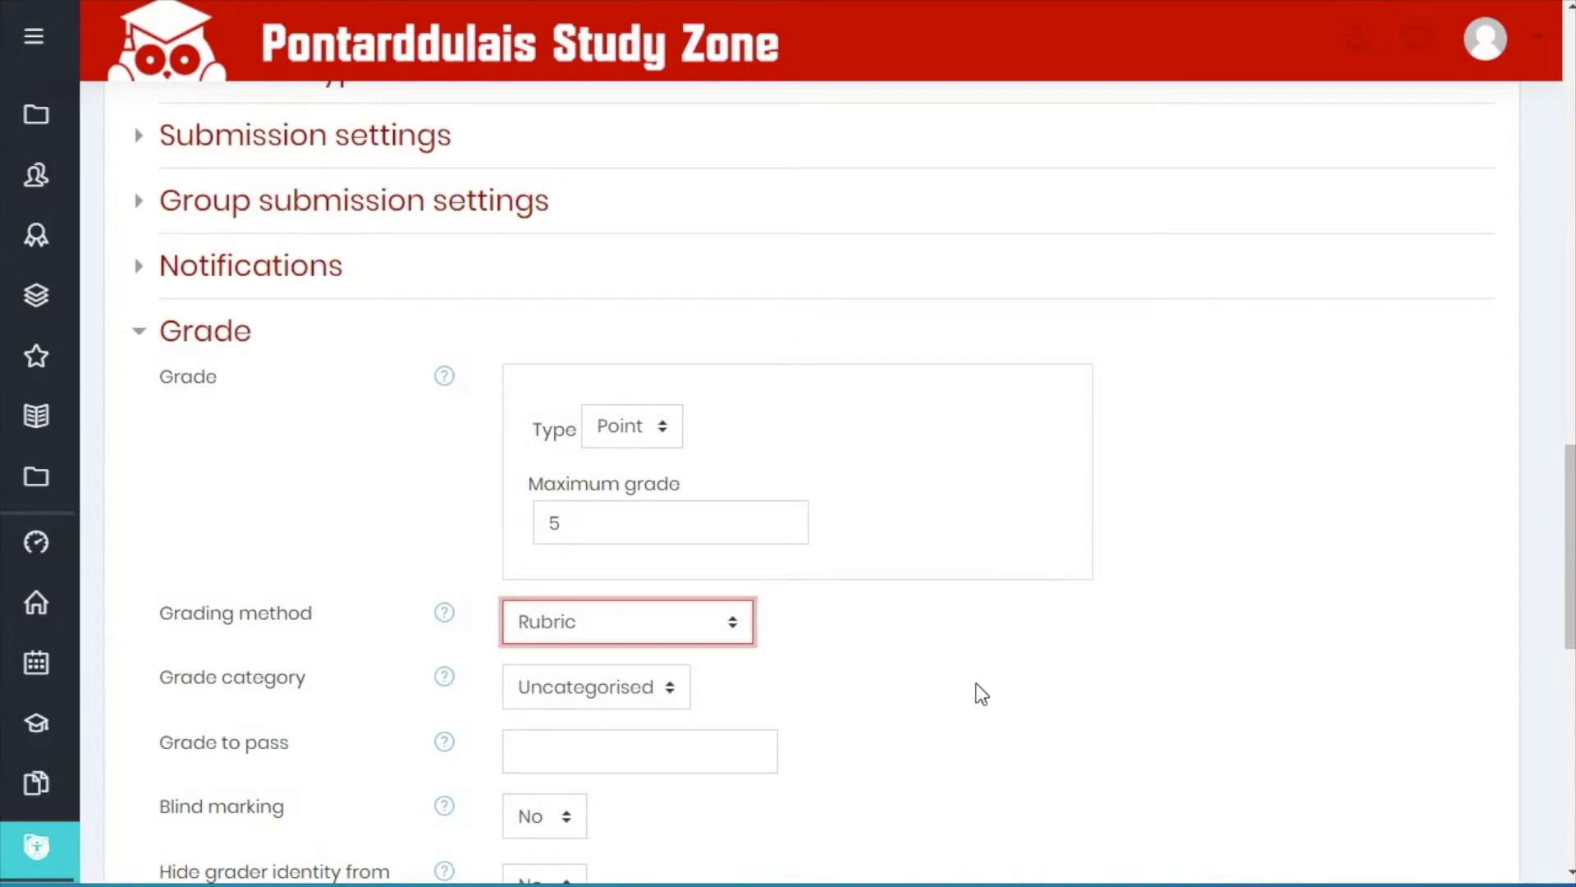
- Save the assignment and display it
scroll(981, 694, down, 5)
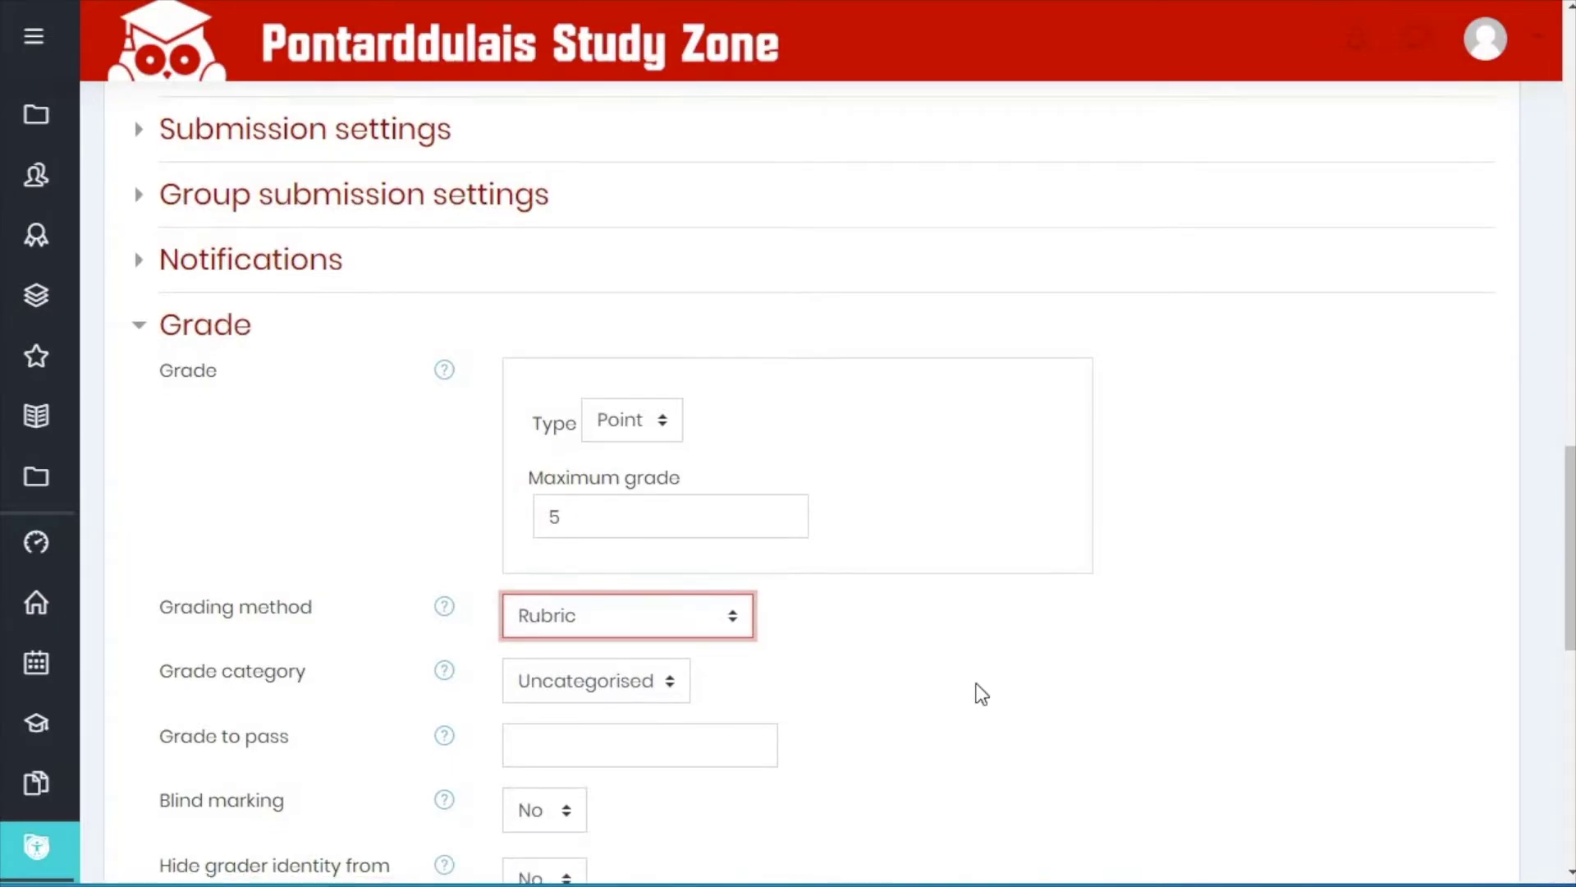
scroll(981, 693, down, 1)
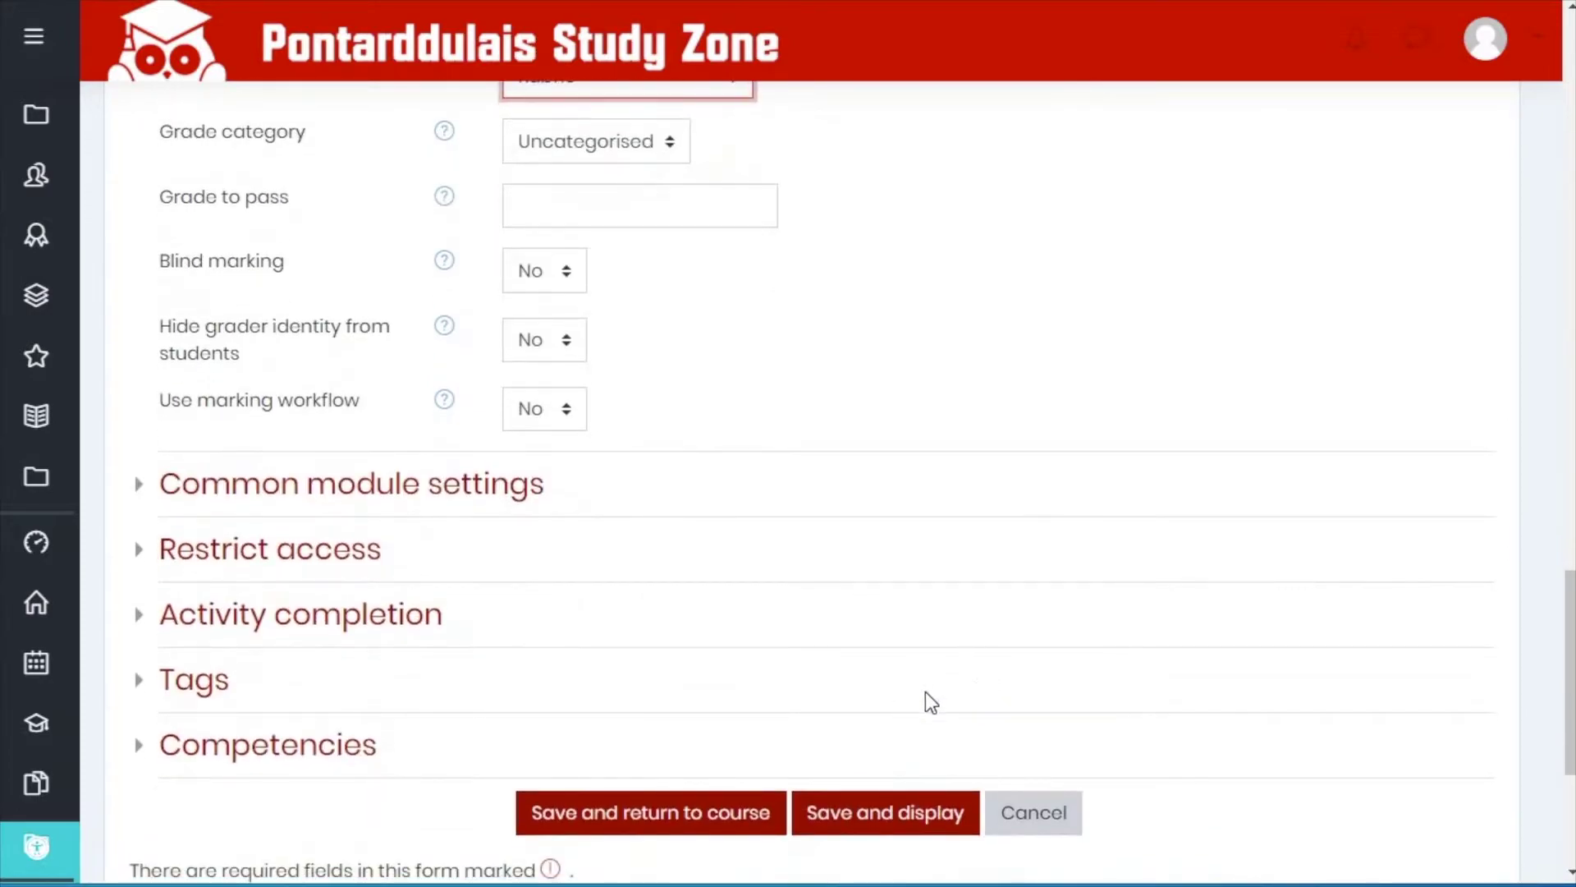
click(845, 831)
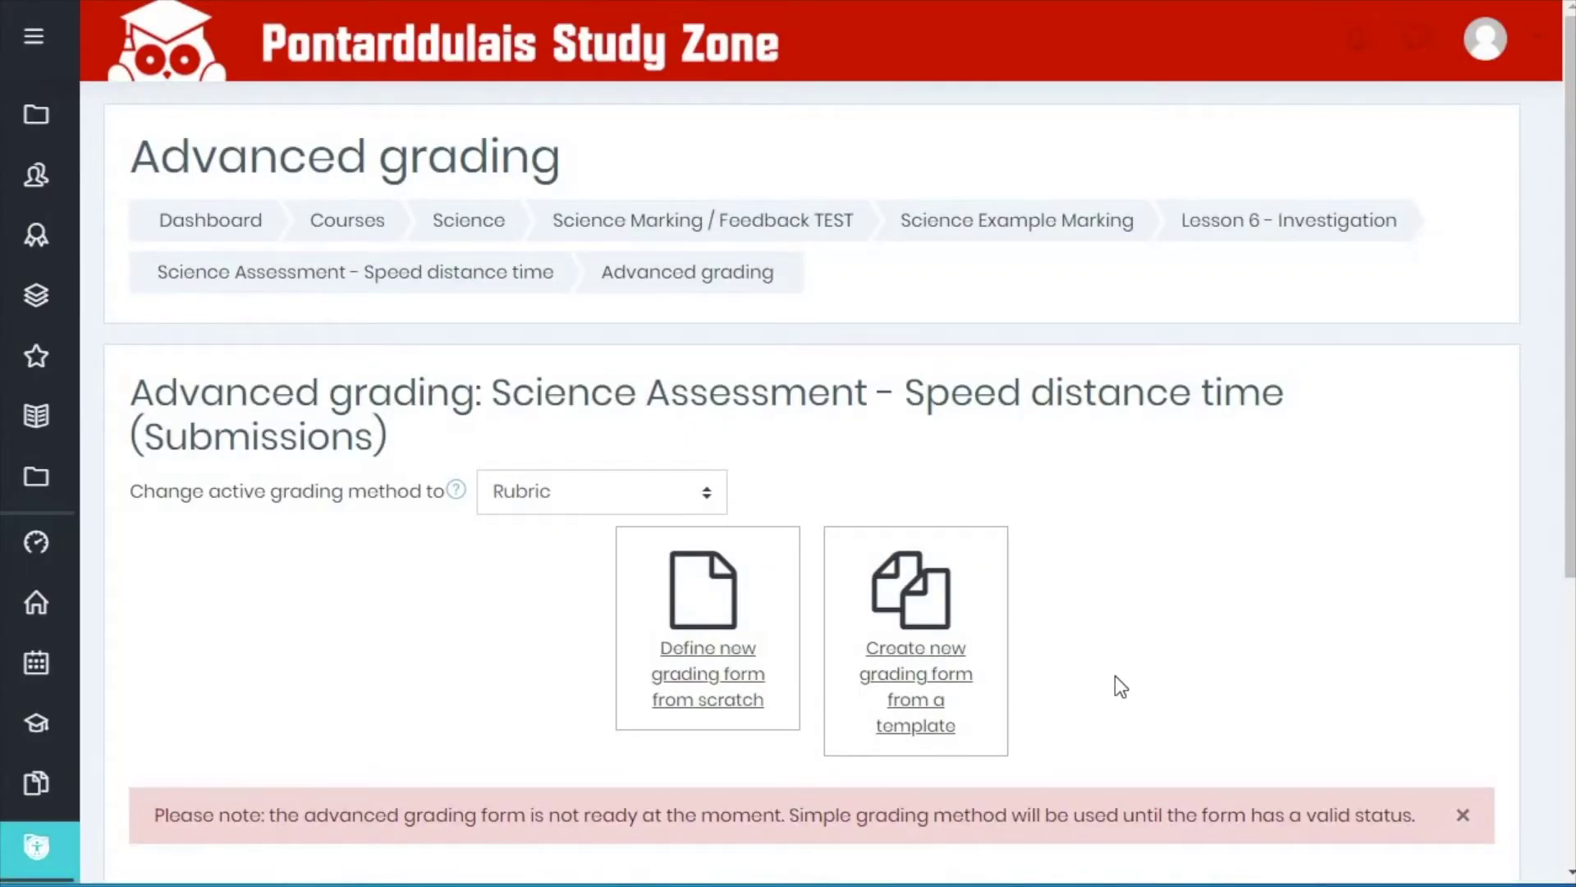
- Define a new grading form from scratch and name the rubric "Science speed distance time"
scroll(1115, 676, down, 1)
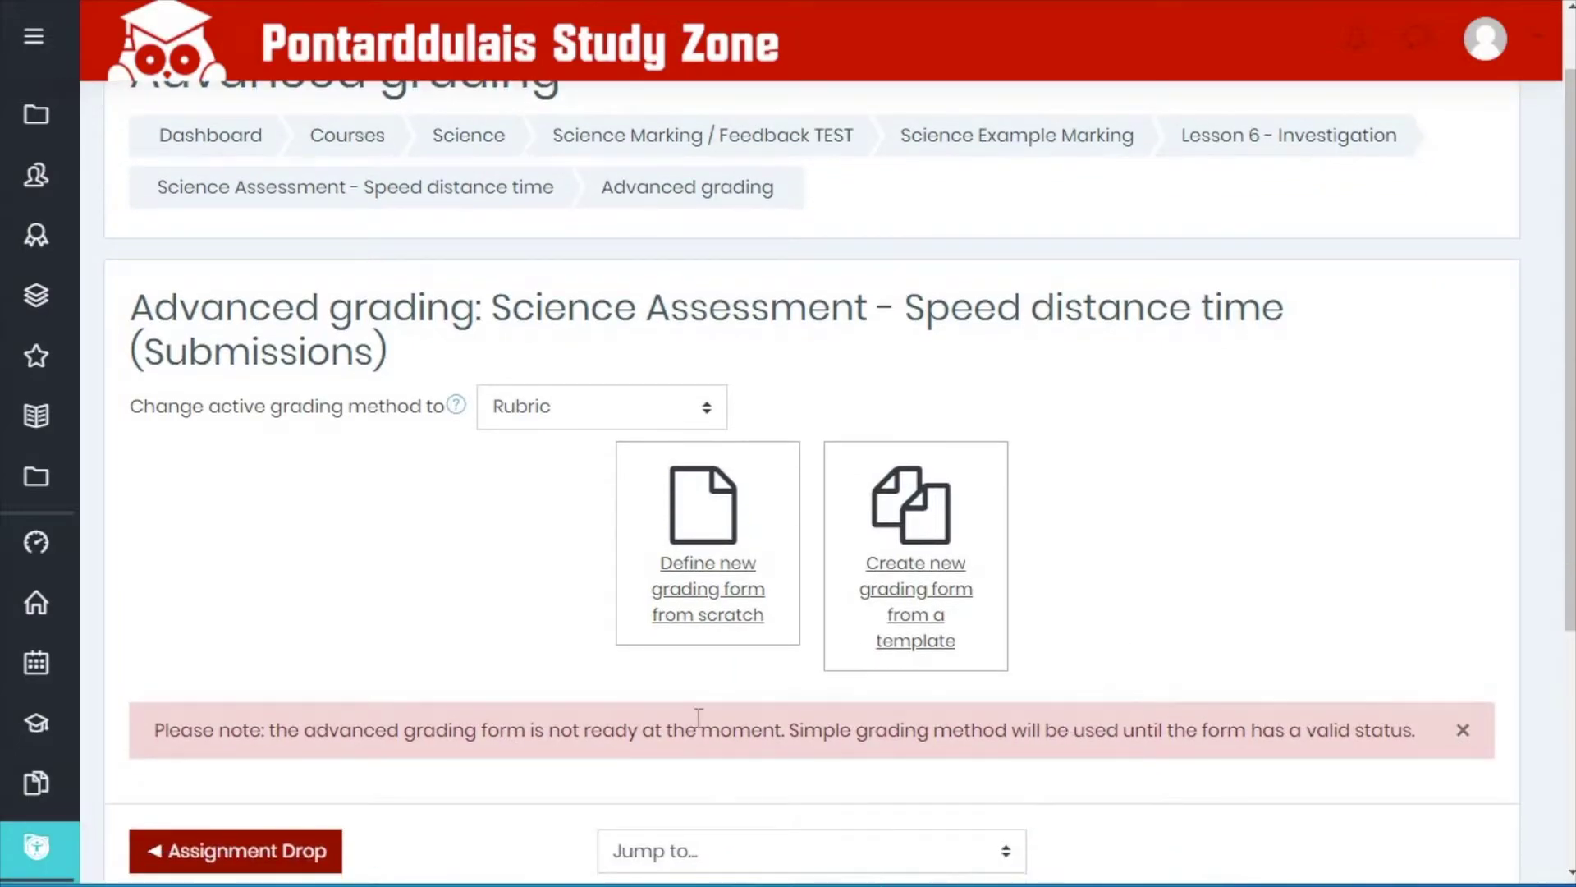
click(740, 616)
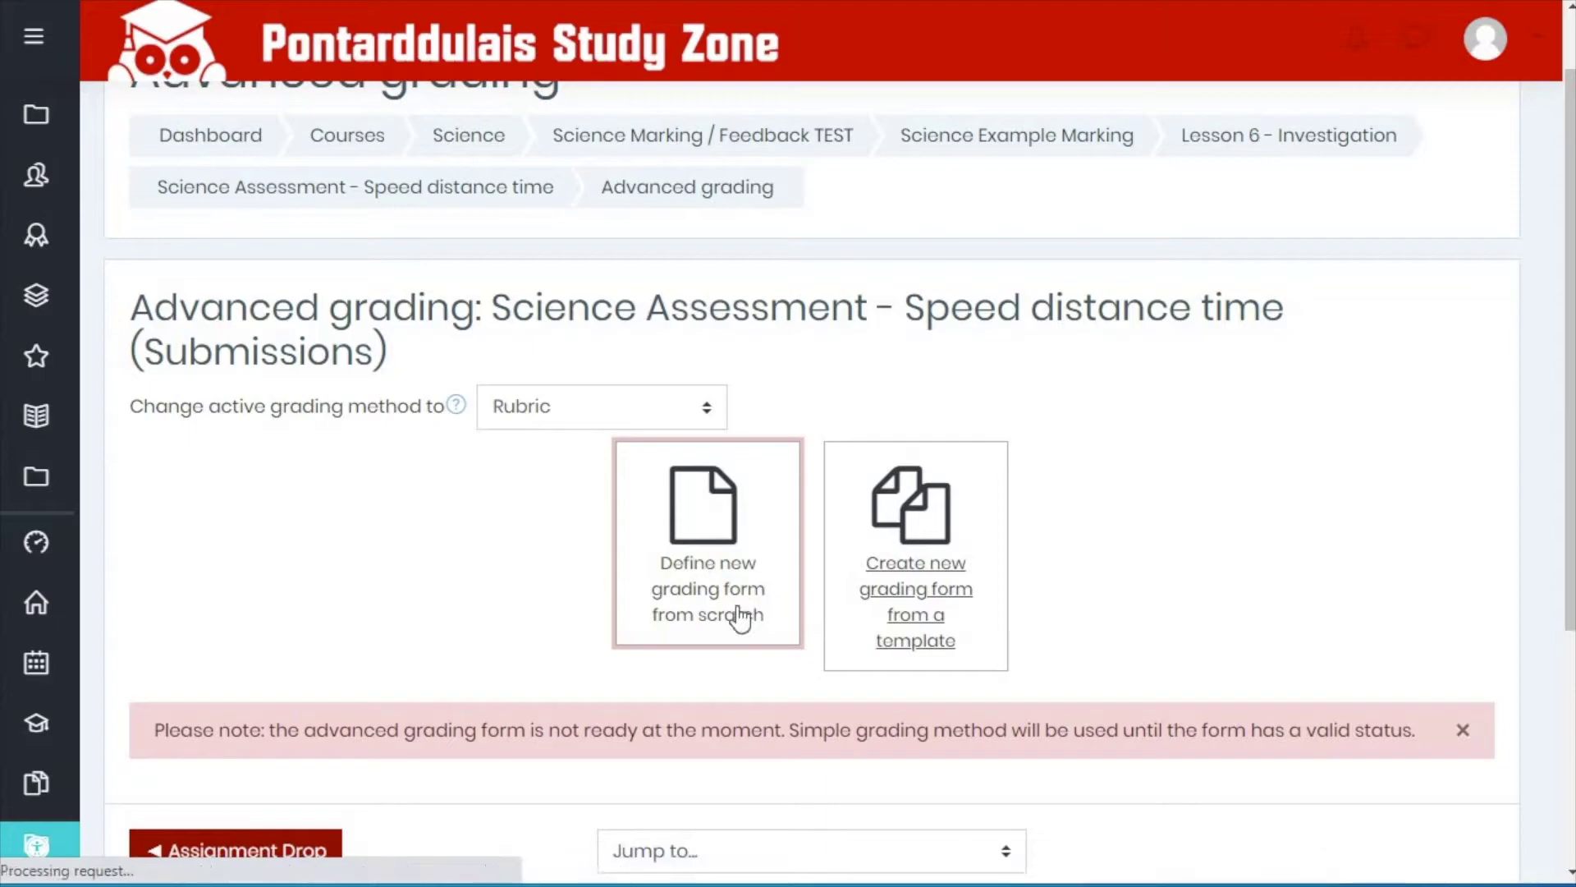
click(649, 389)
text(Science)
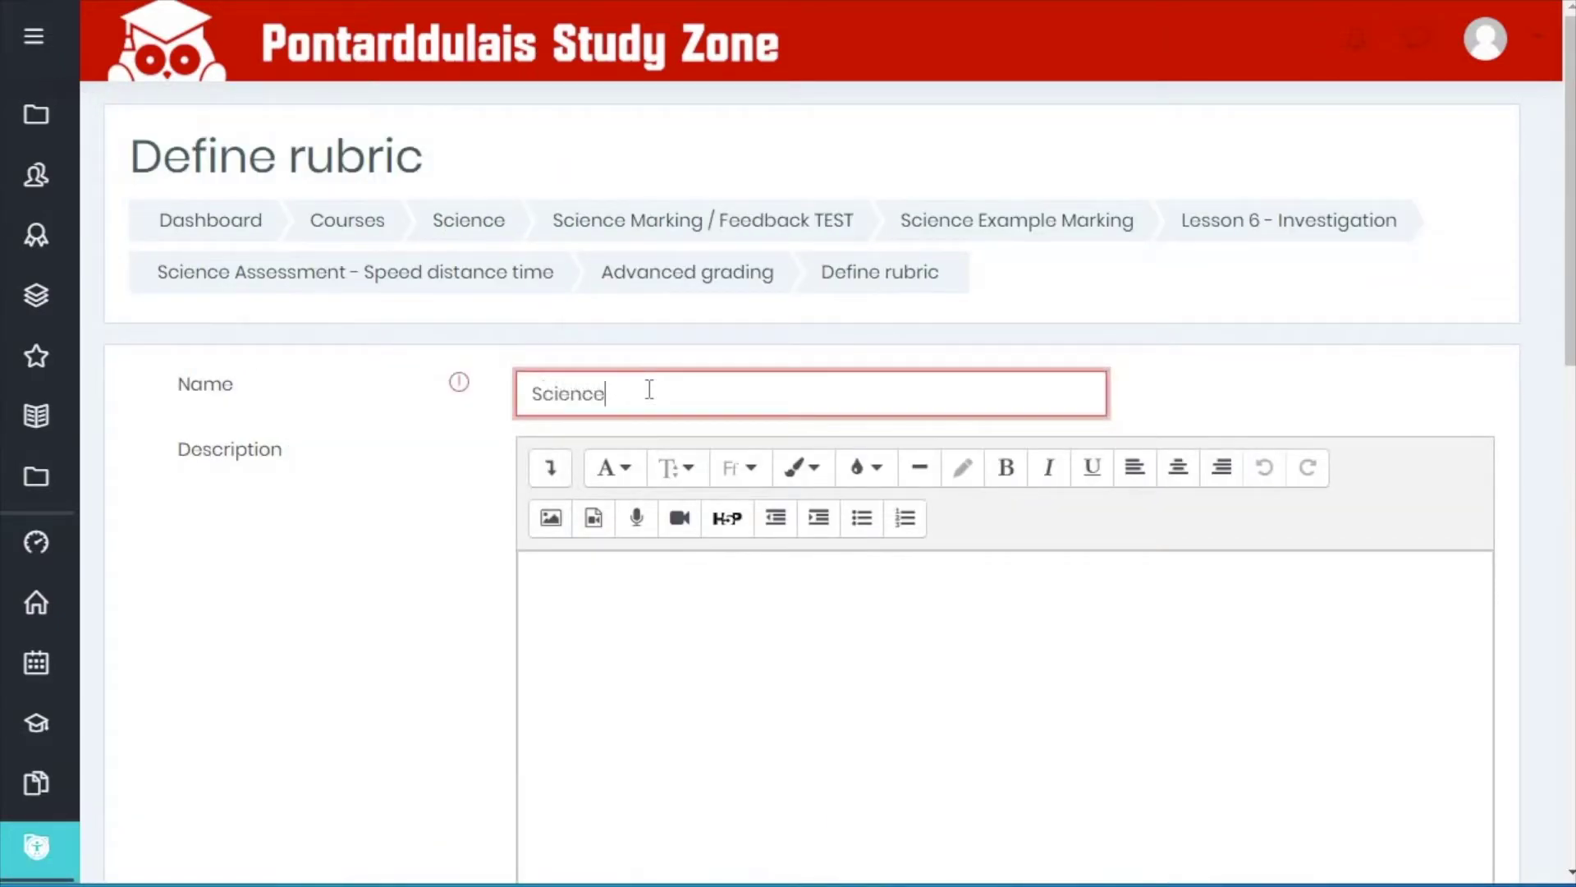
text( speed distance time)
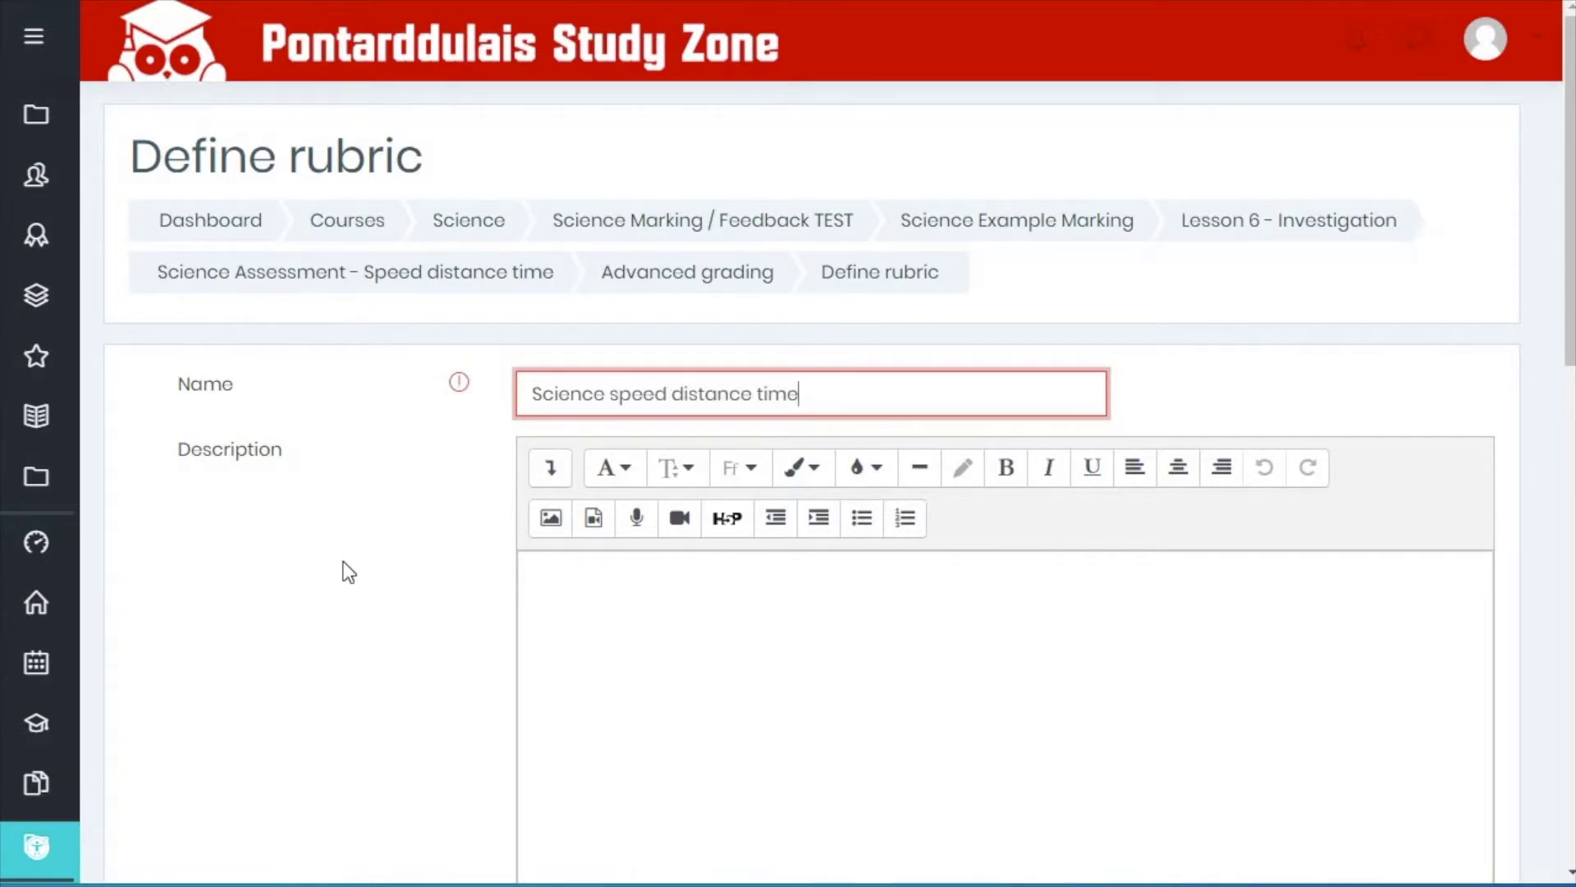
scroll(345, 568, down, 3)
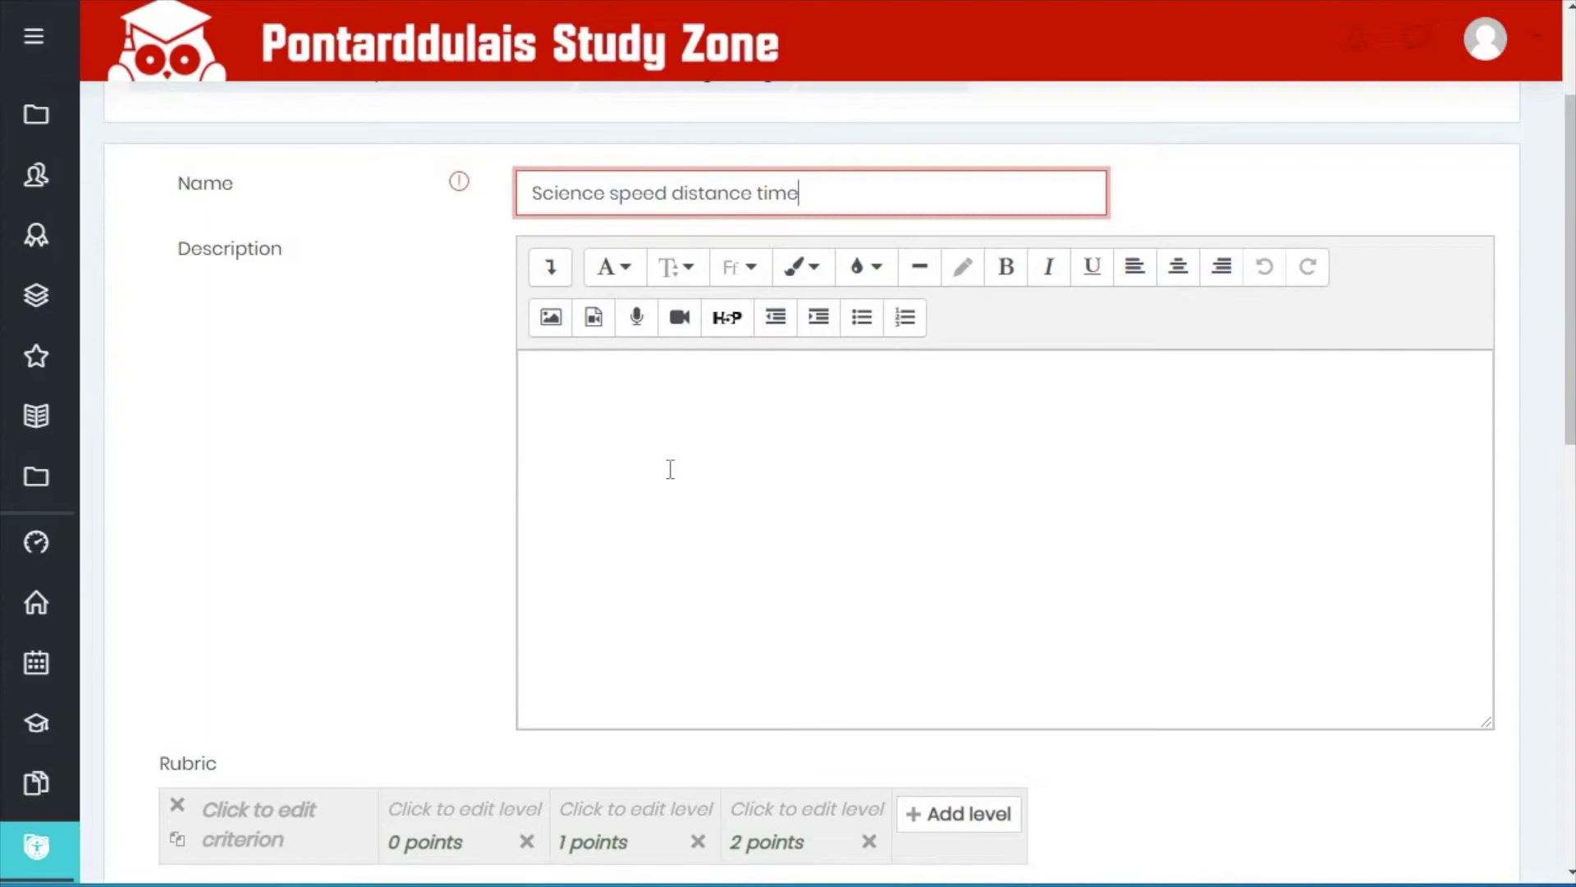
- Enter "Use times, distances and speeds in your description." as the rubric's first criterion
scroll(422, 563, down, 2)
scroll(422, 563, down, 1)
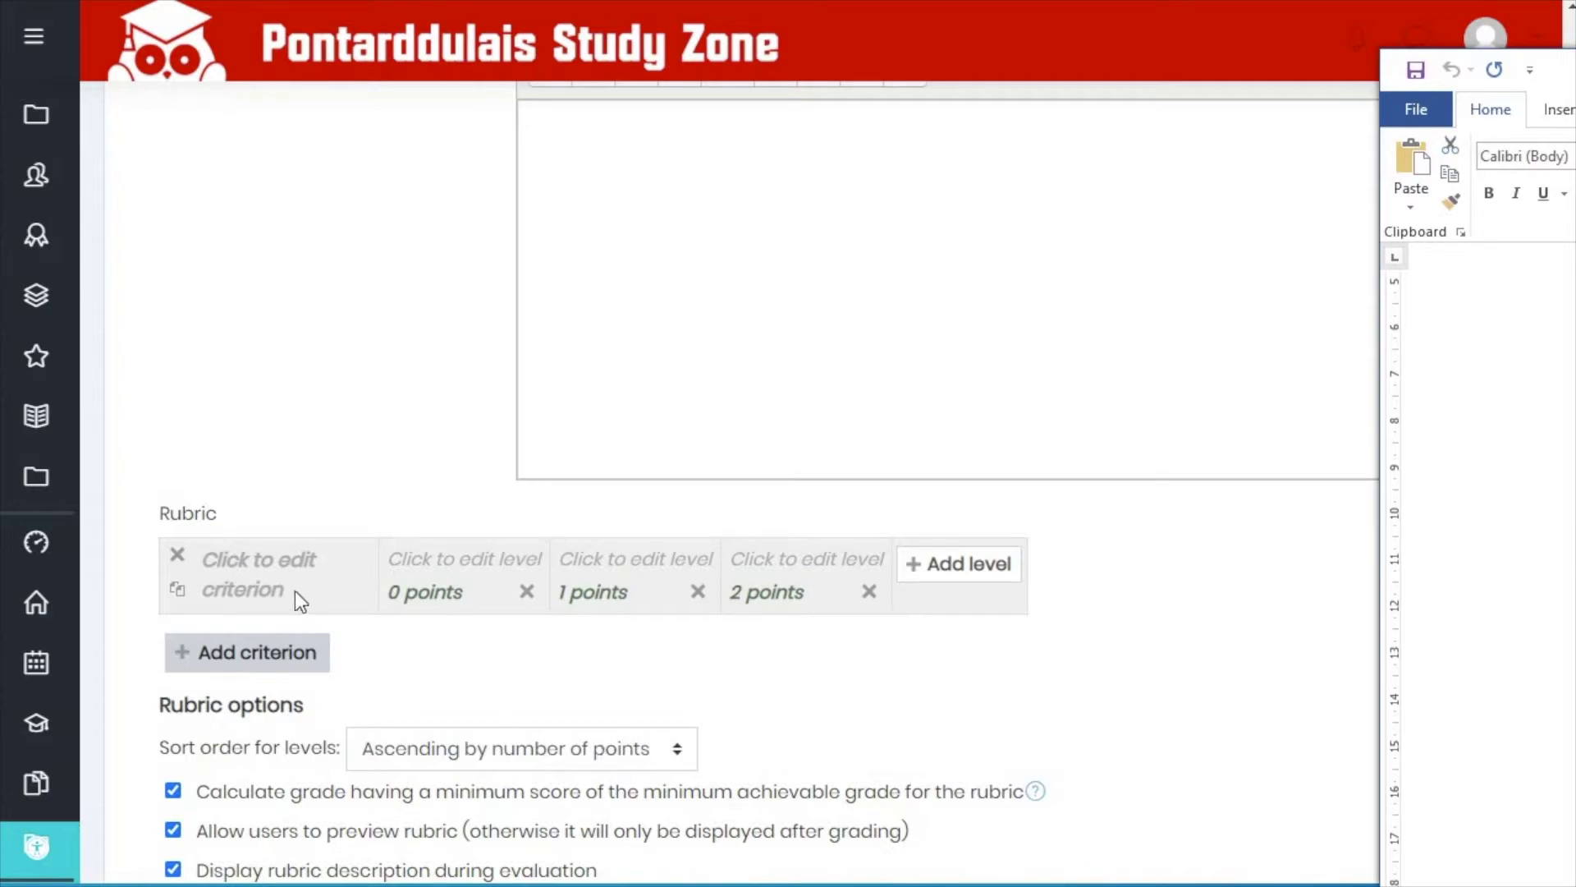
click(271, 575)
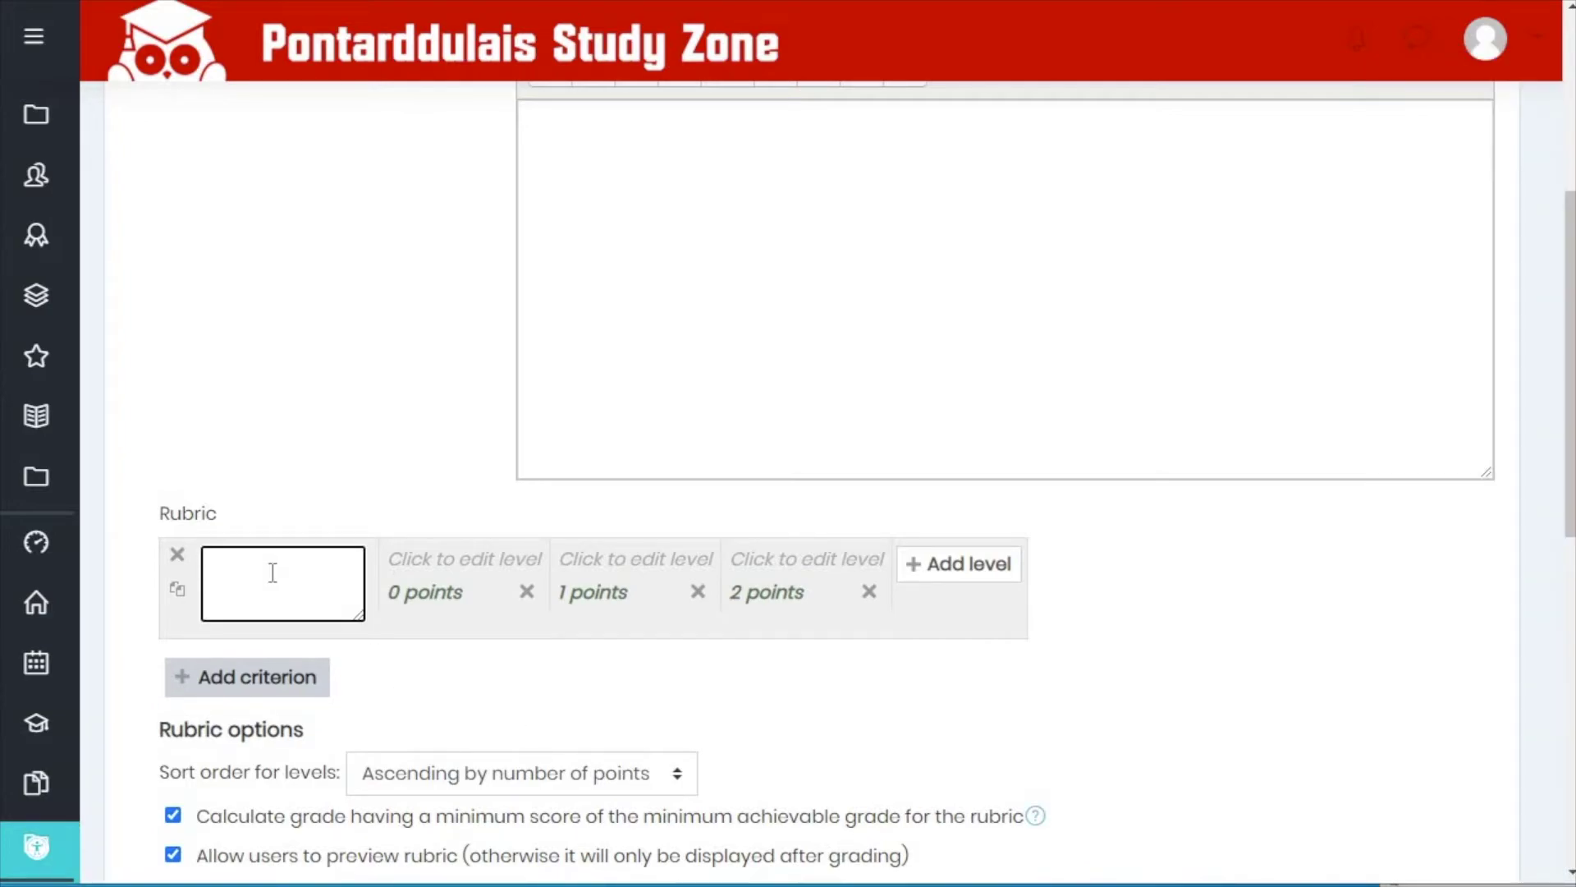
key(ctrl+v)
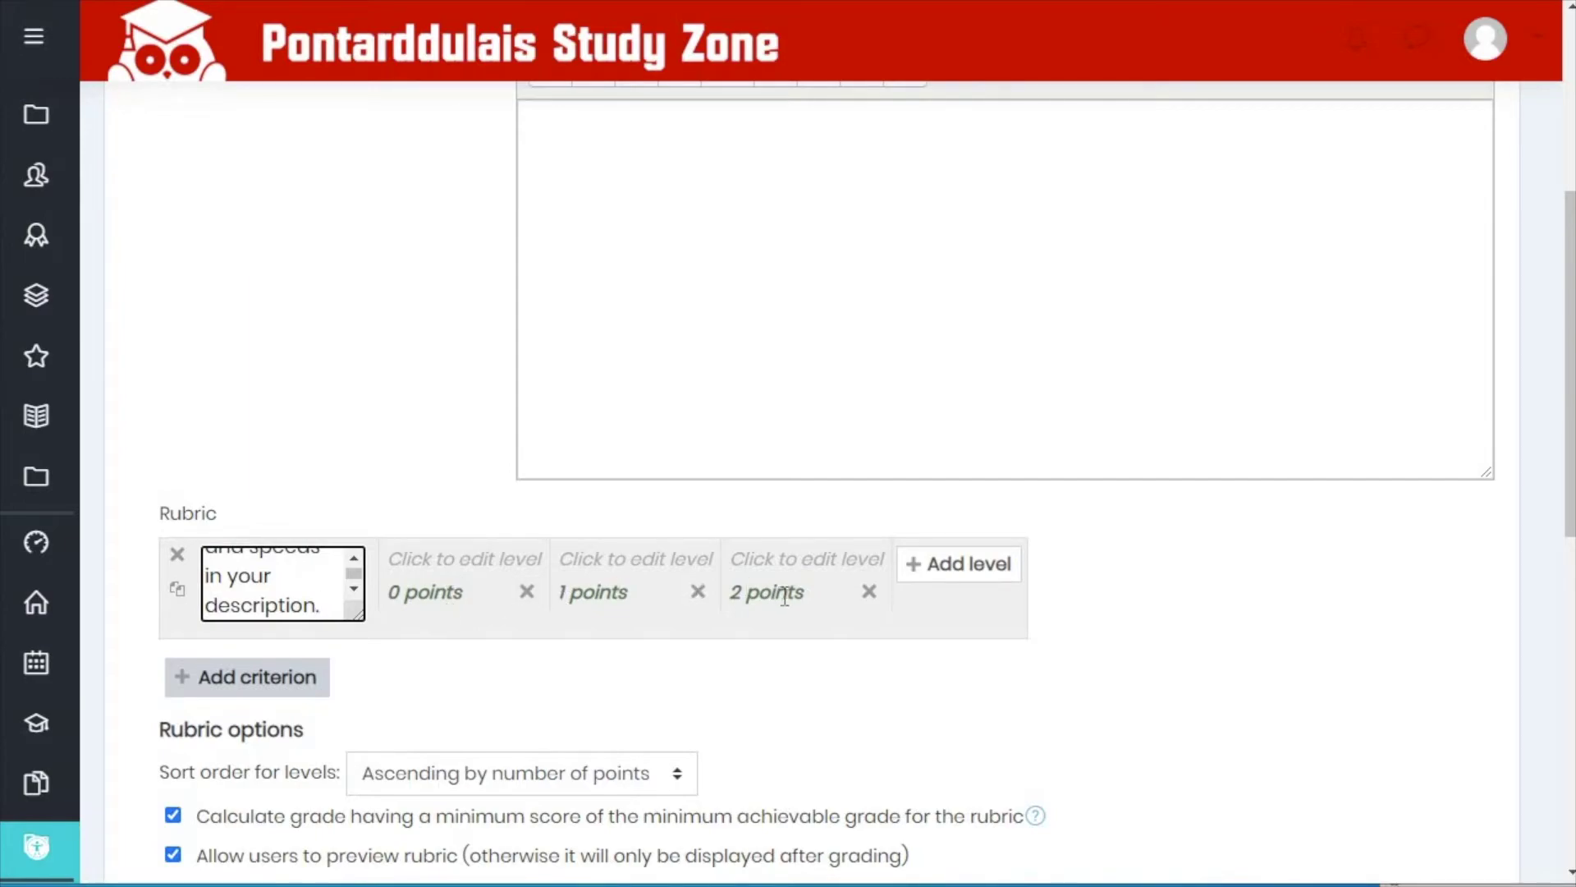
- Define the first criterion's 0-point level as EBI and its 1-point level as WWW, and delete its 2-point level
click(461, 557)
text(ebi)
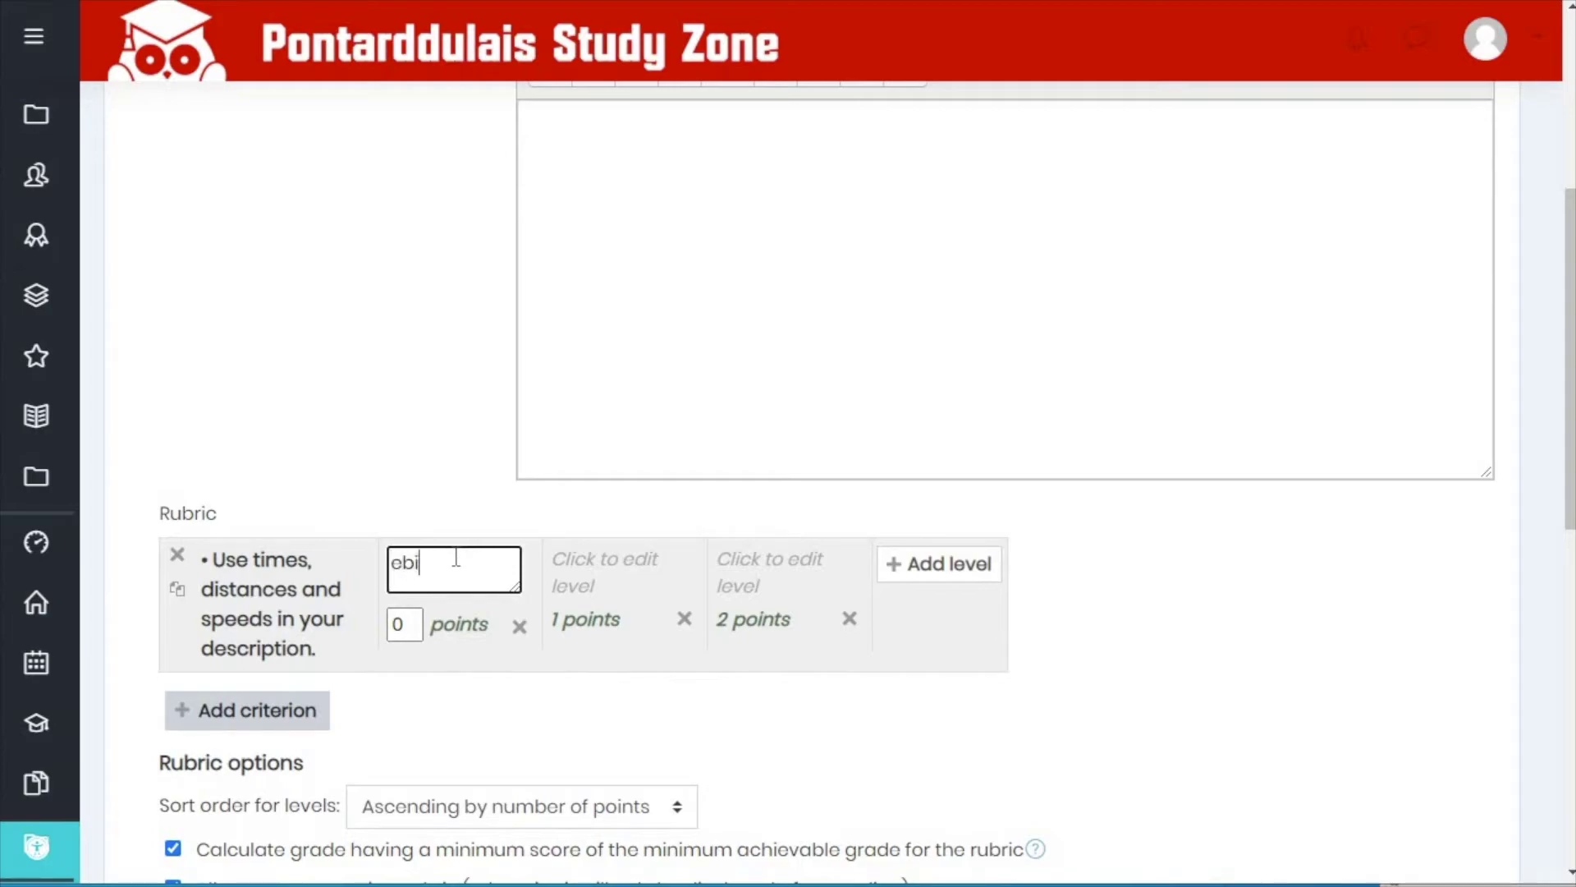
key(BackSpace)
key(BackSpace)
key(BackSpace)
text(EBI)
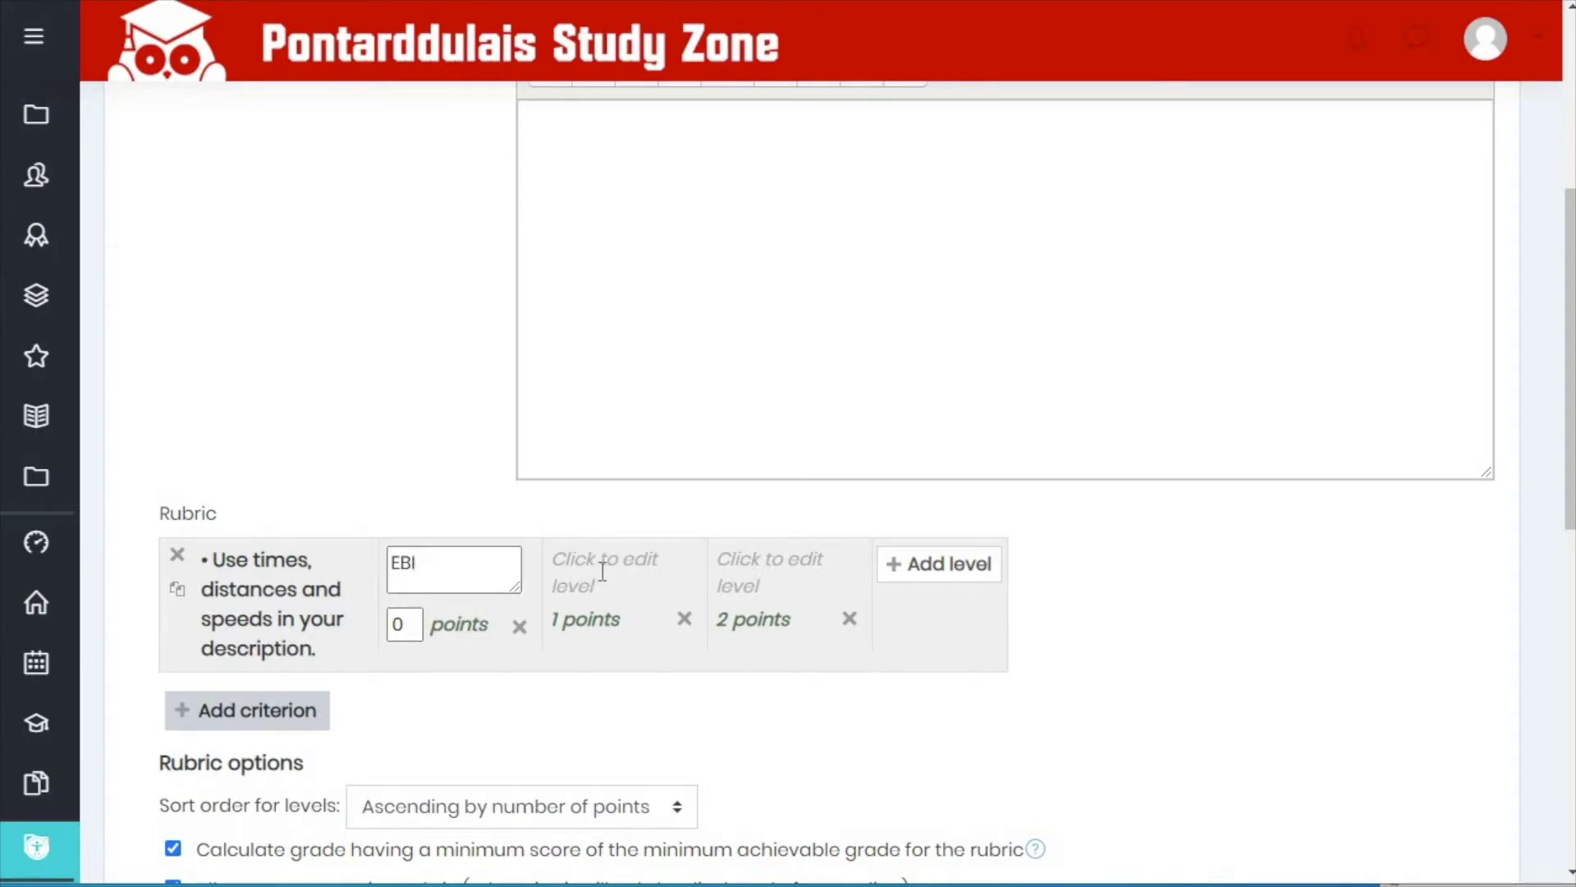
click(592, 566)
text(WWW)
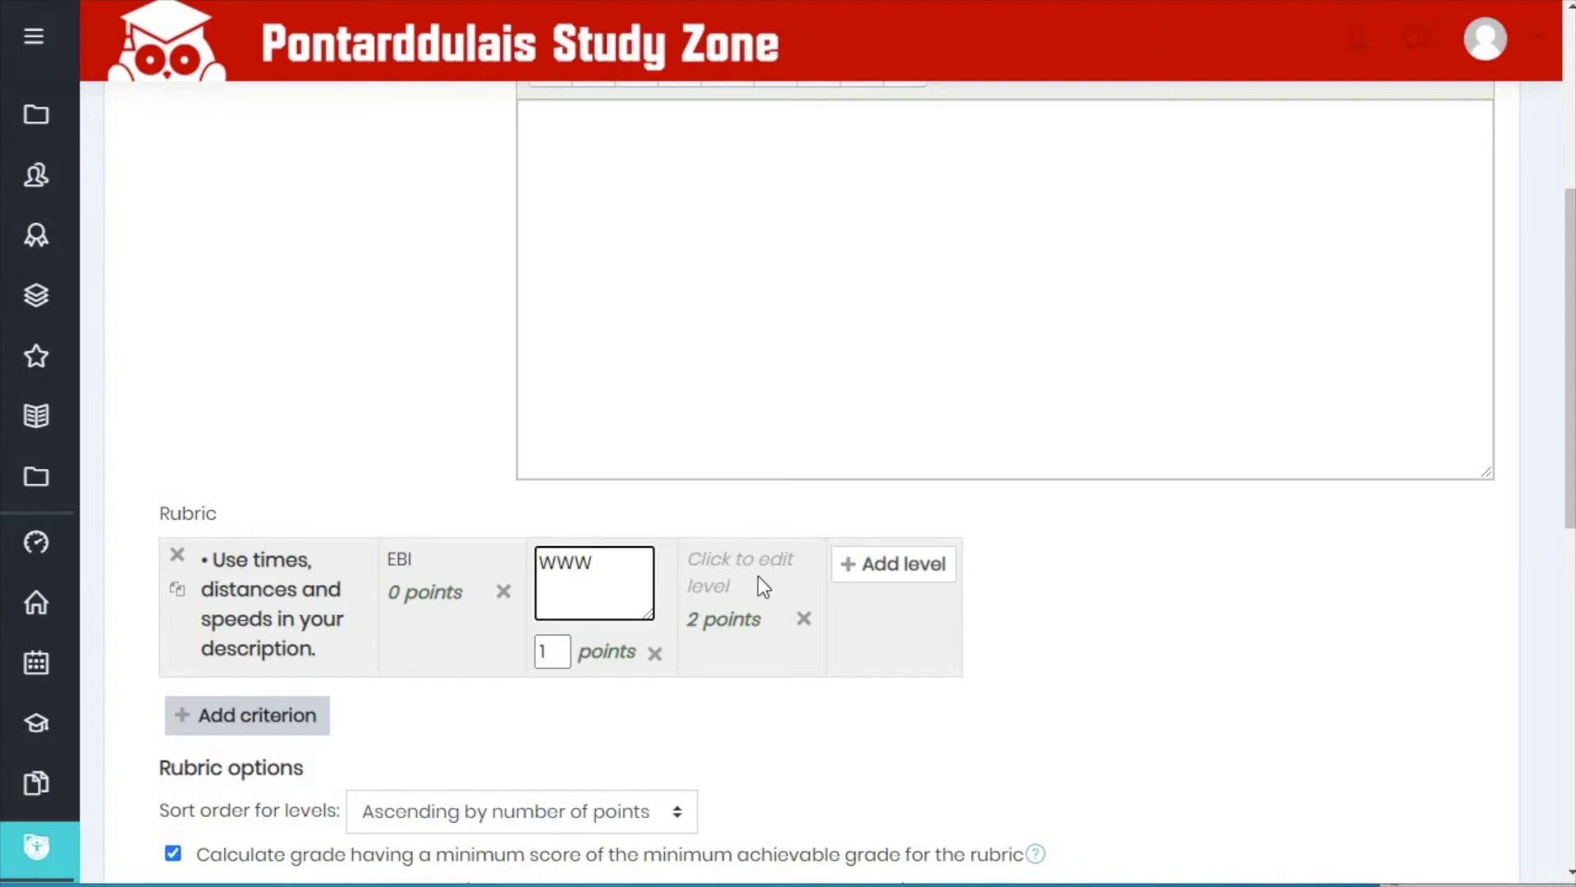
click(803, 618)
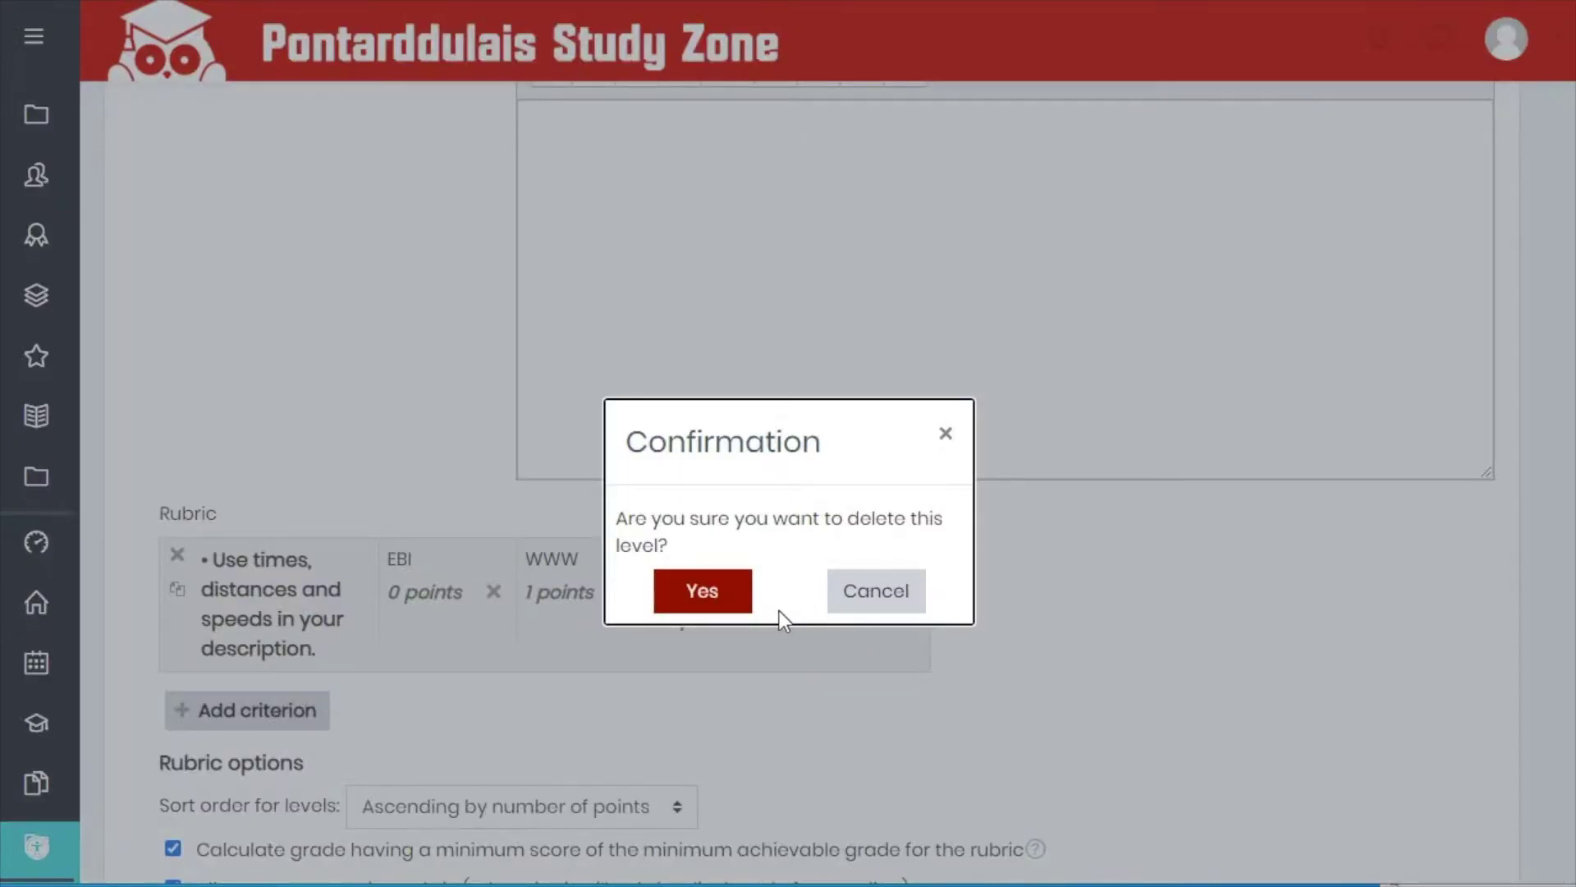
click(716, 605)
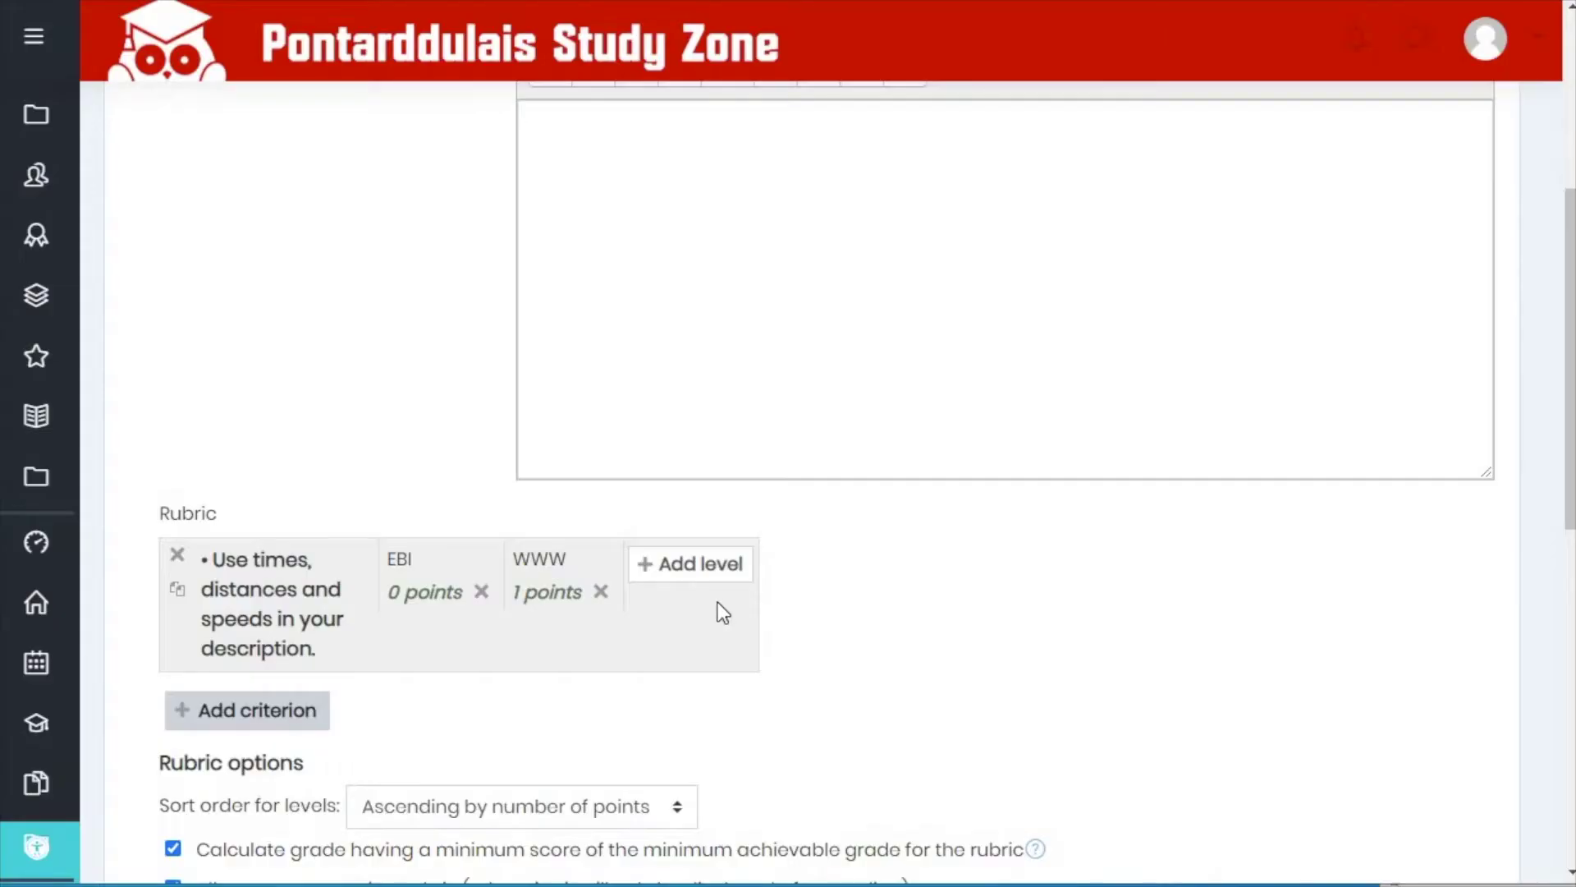
- Add a second rubric criterion reading "Use the correct units", copied from the Word assessment
scroll(897, 683, down, 1)
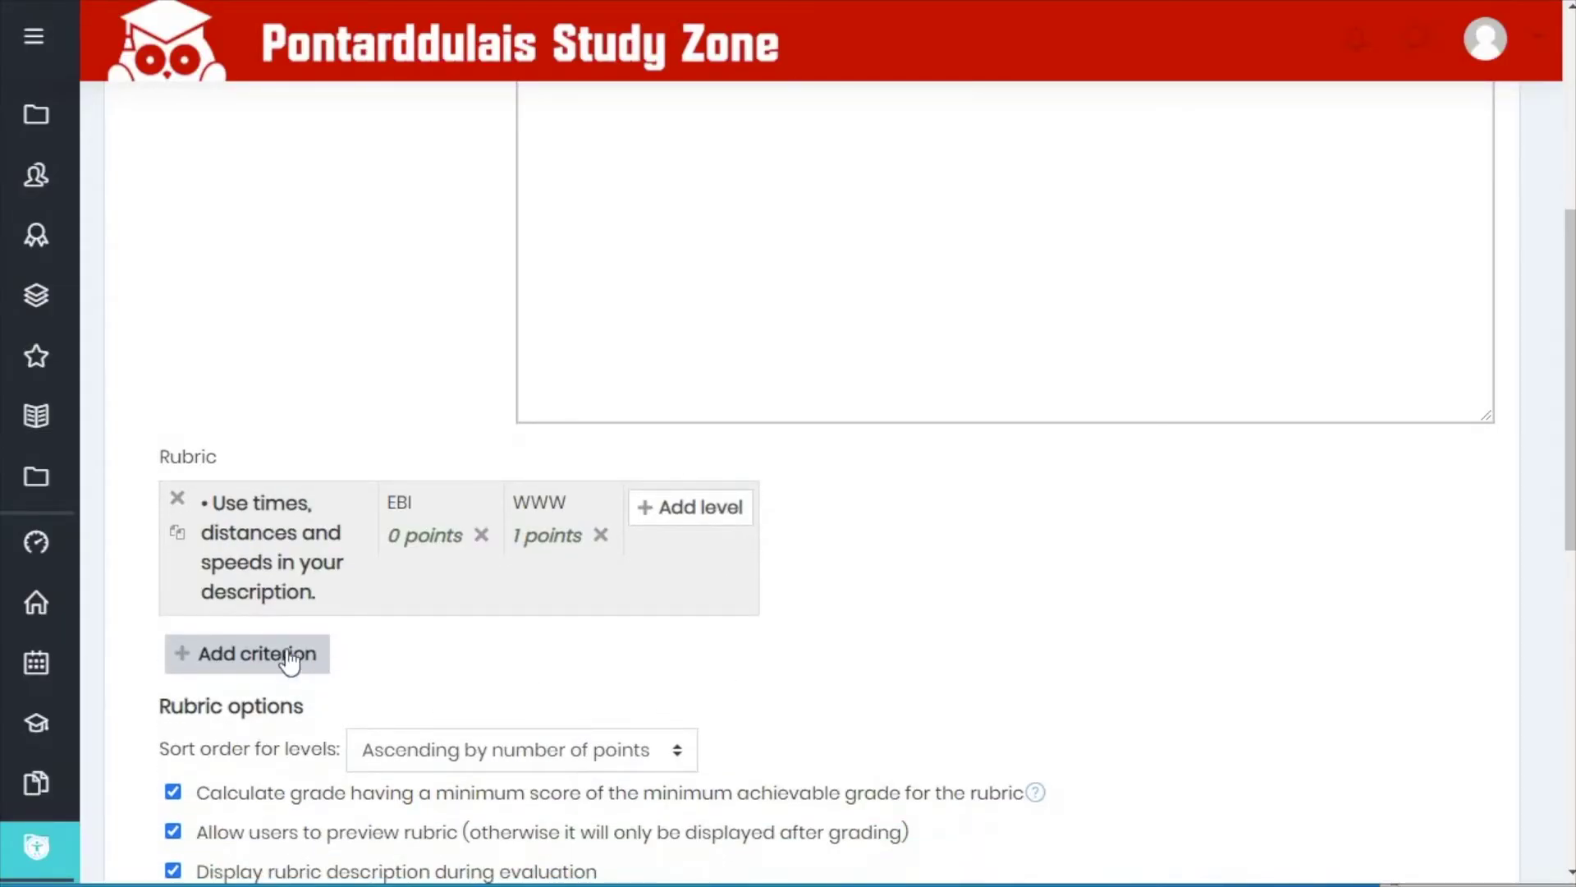
click(224, 654)
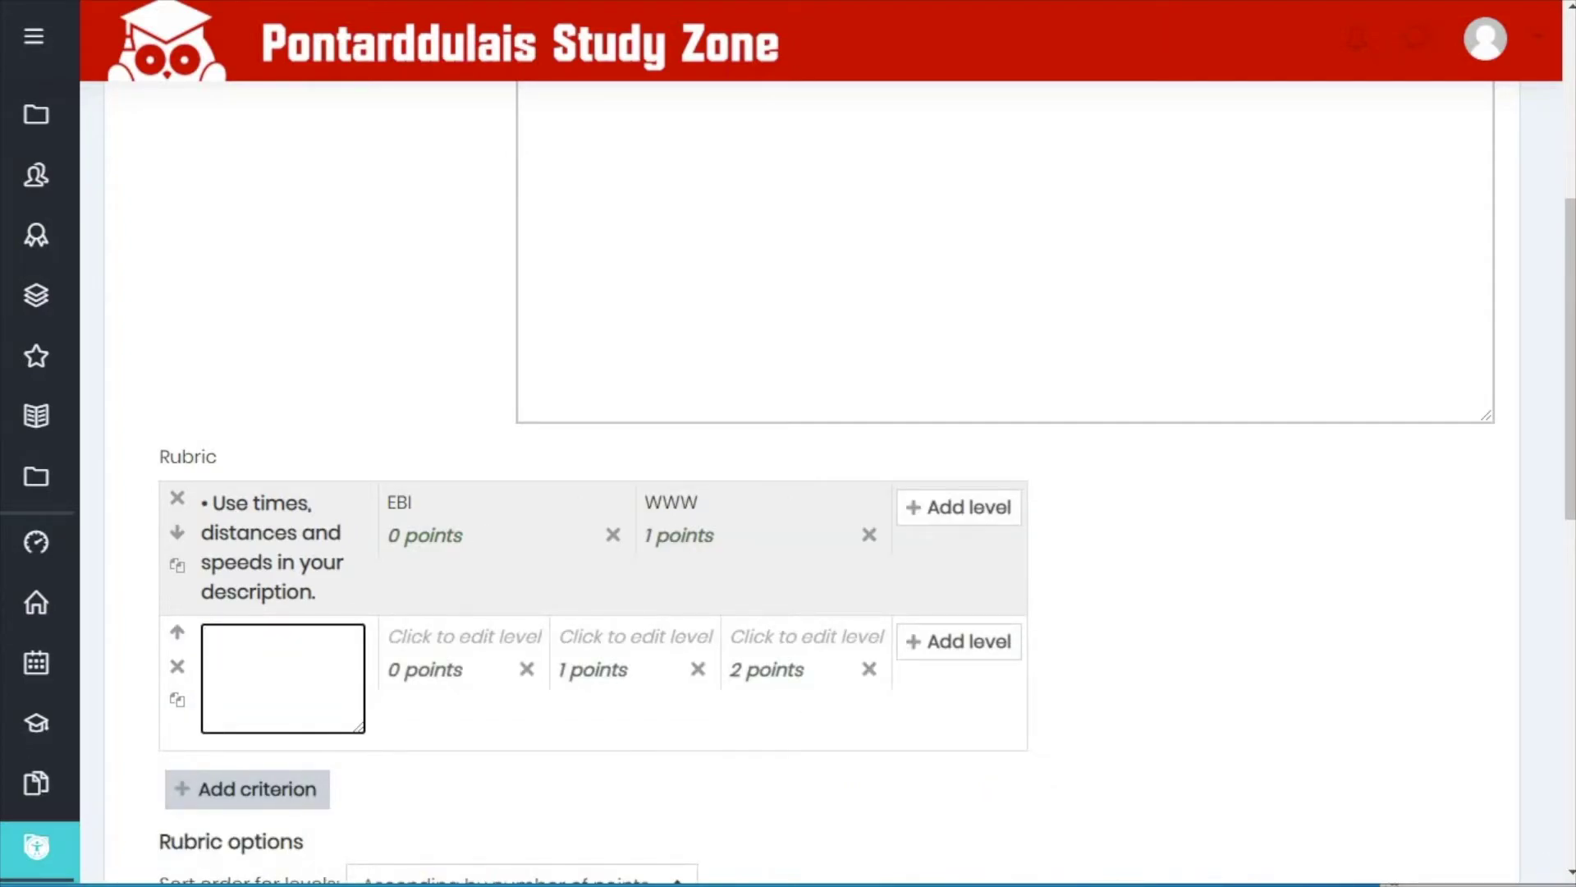
key(alt+Tab)
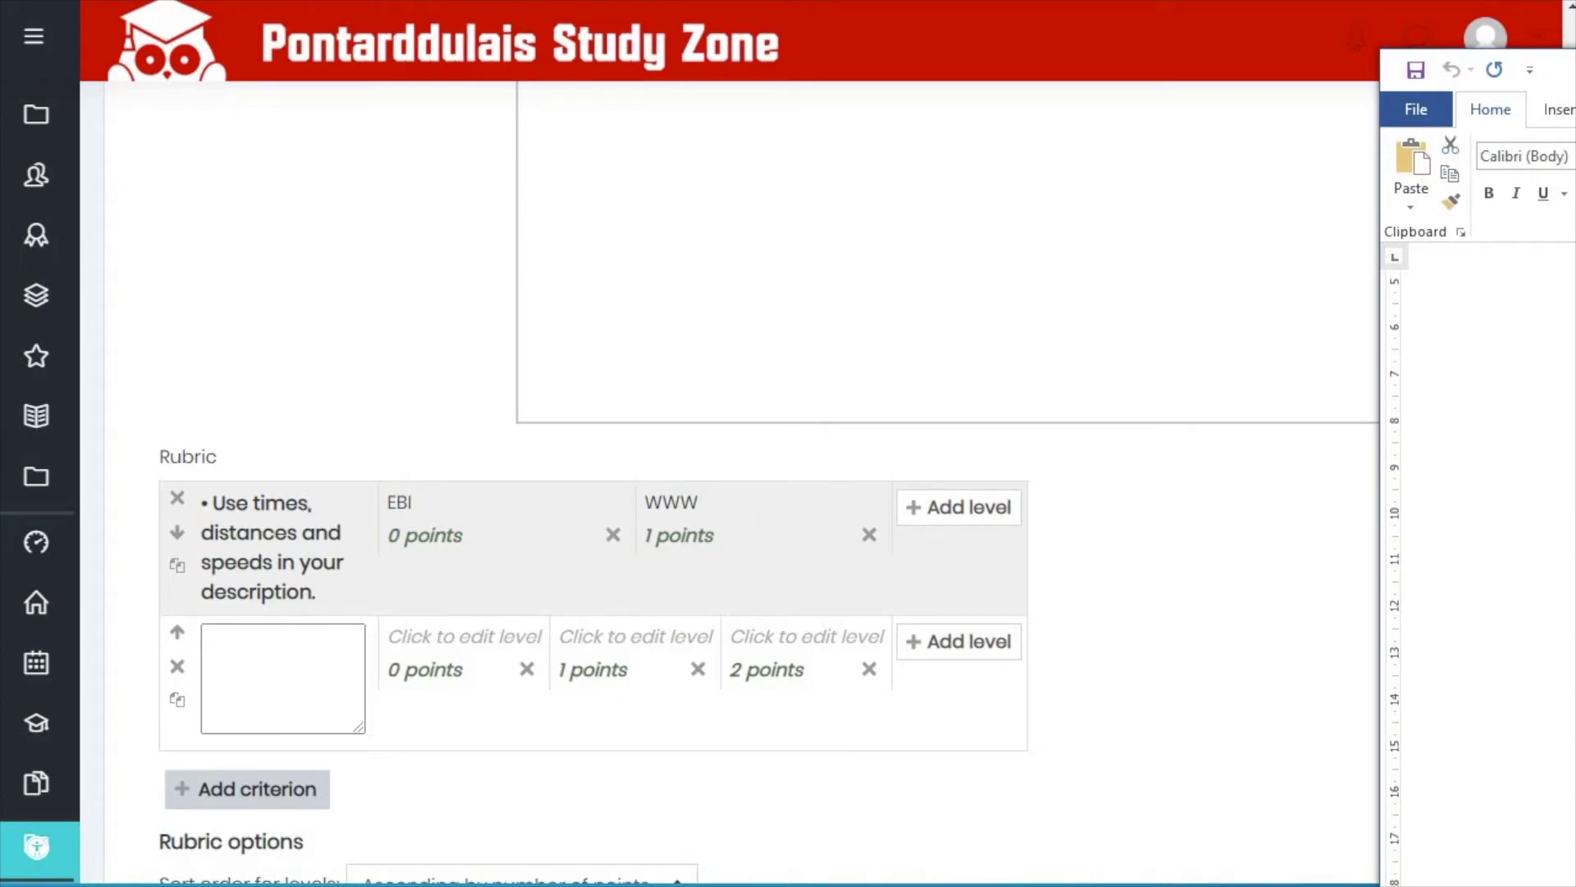
click(310, 679)
text(•	Use the correct units)
- Define the "Use the correct units" criterion's levels as EBI for 0 points and WWW for 1 point, and delete its 2-point level
click(504, 642)
text(ebi)
key(BackSpace)
key(BackSpace)
key(BackSpace)
text(EBI)
click(605, 633)
text(WWW)
click(804, 694)
click(959, 682)
- Add a third criterion from the Word assessment, requiring the time of leaving home, the time spent at the friend's house and the total distance travelled
scroll(959, 682, down, 2)
click(267, 569)
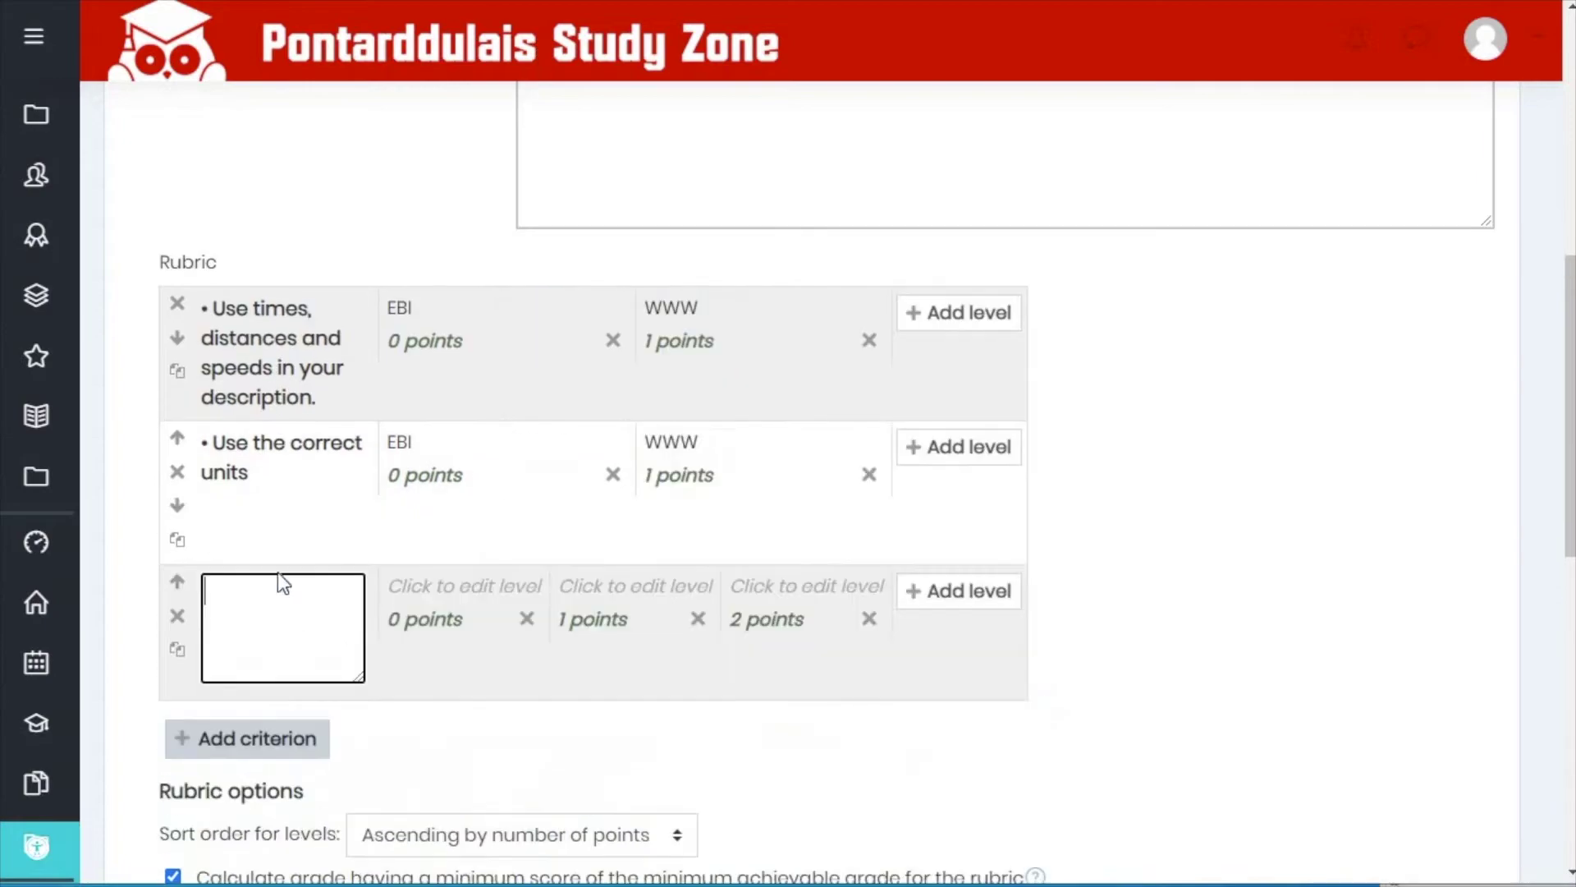
key(alt+Tab)
click(302, 619)
text(• Include in your description what time Joseph left home, how long he spent at his friend's house and how far did he travel in total.)
- Define the third criterion's levels as EBI for 0 points and WWW for 1 point, and delete its 2-point level
click(482, 594)
text(EBI)
click(614, 593)
text(WWW)
click(804, 645)
click(697, 588)
- Add a fourth criterion, "Use separate paragraphs for each part of his journey", with EBI for 0 points and WWW for 1 point
scroll(492, 575, down, 3)
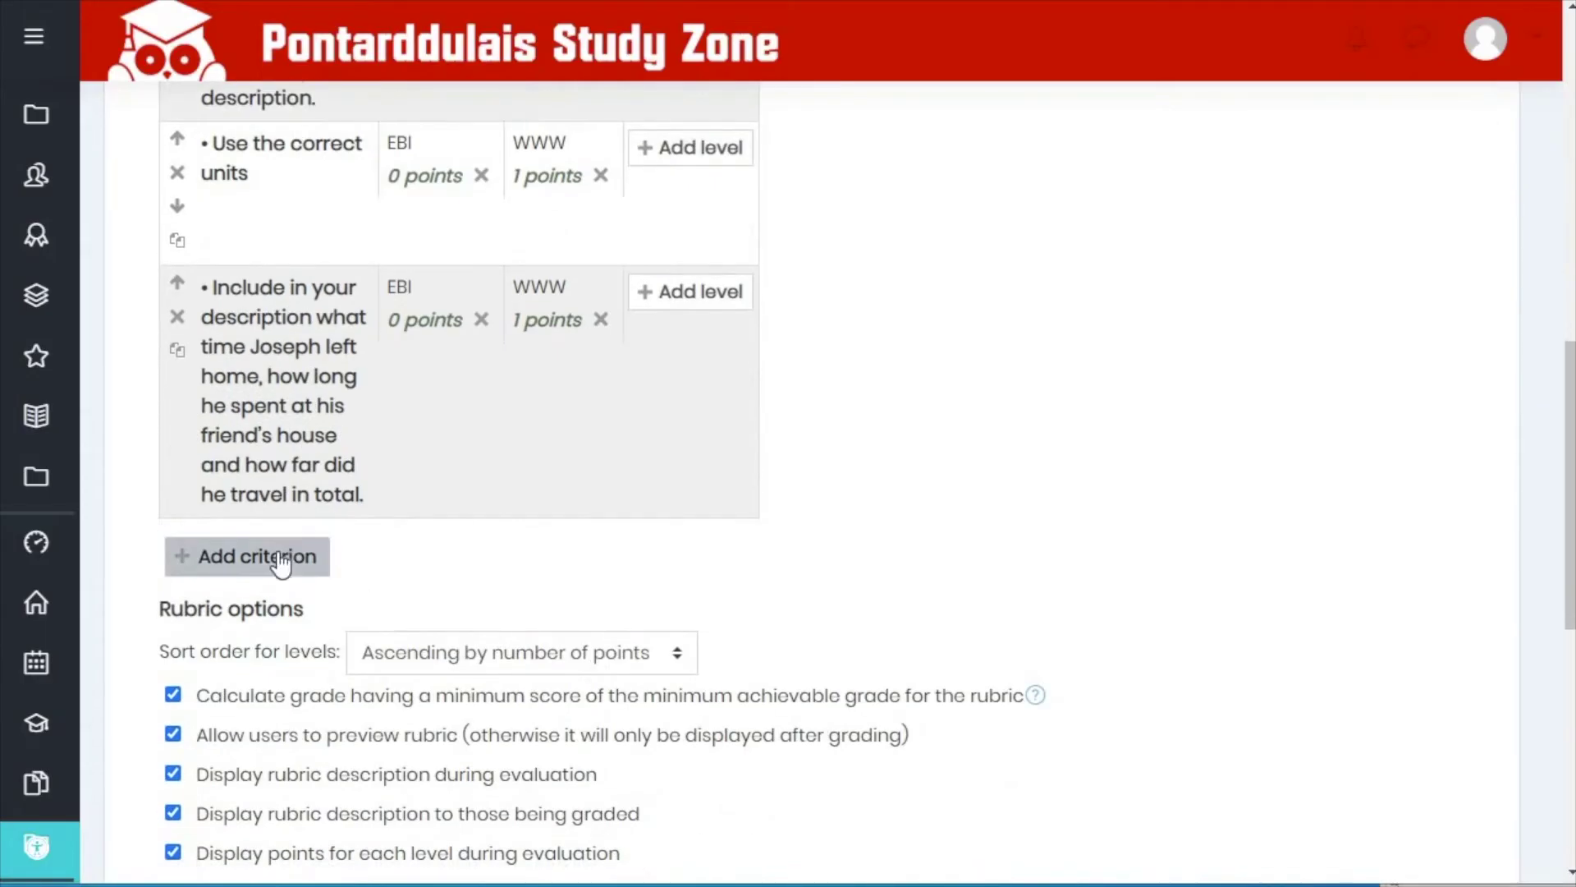
click(232, 556)
key(alt+Tab)
click(341, 619)
text(• Use separate paragraphs for each part of his journey)
click(464, 540)
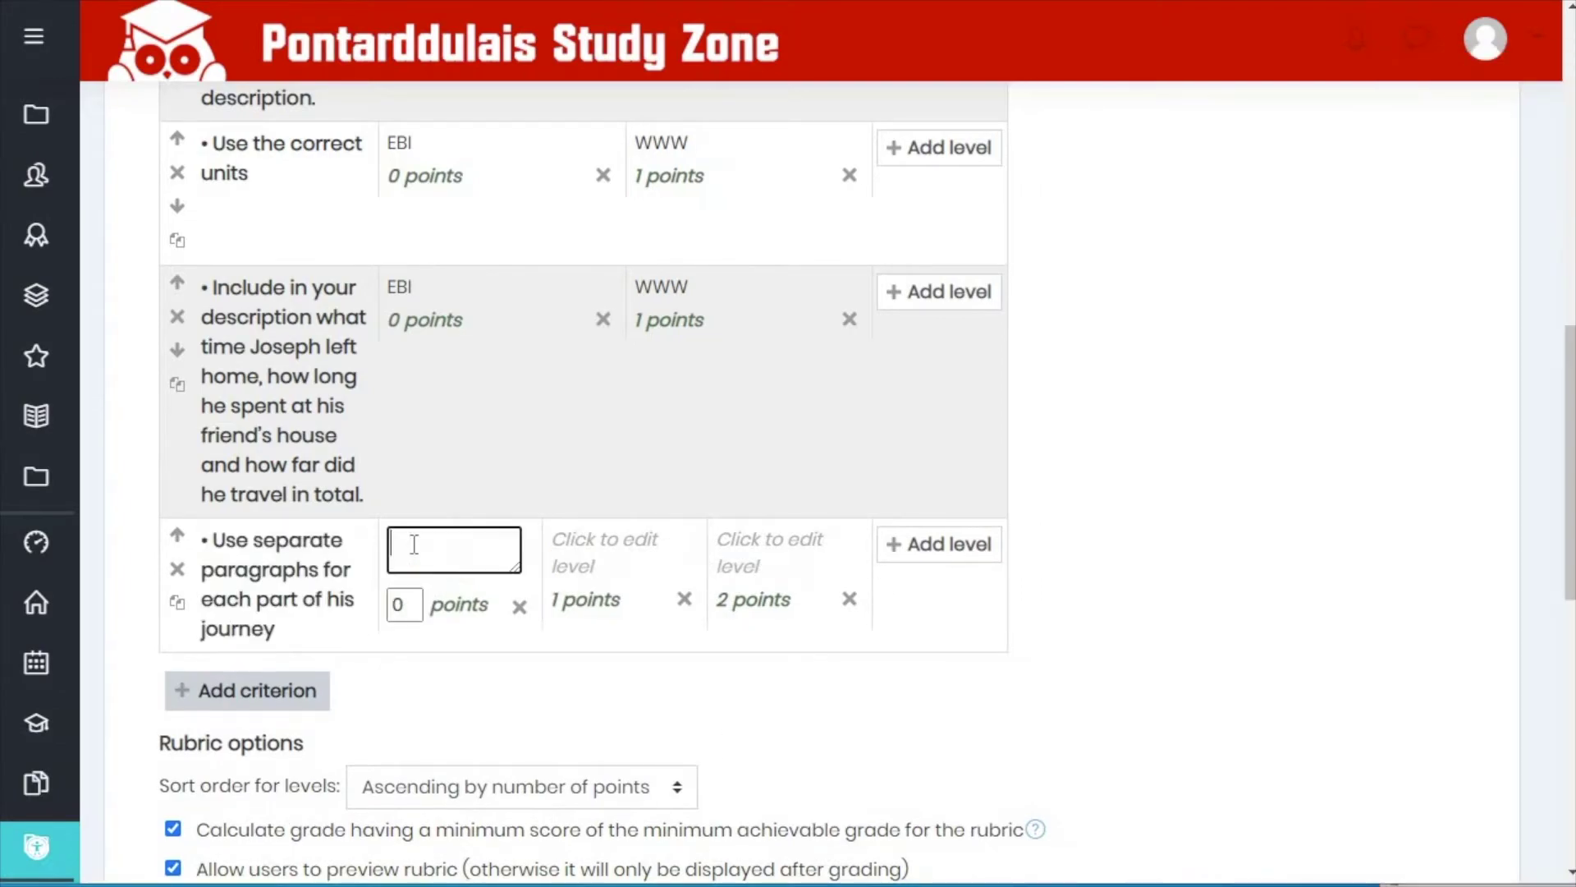
text(EBI)
click(624, 542)
text(WWW)
key(alt+Tab)
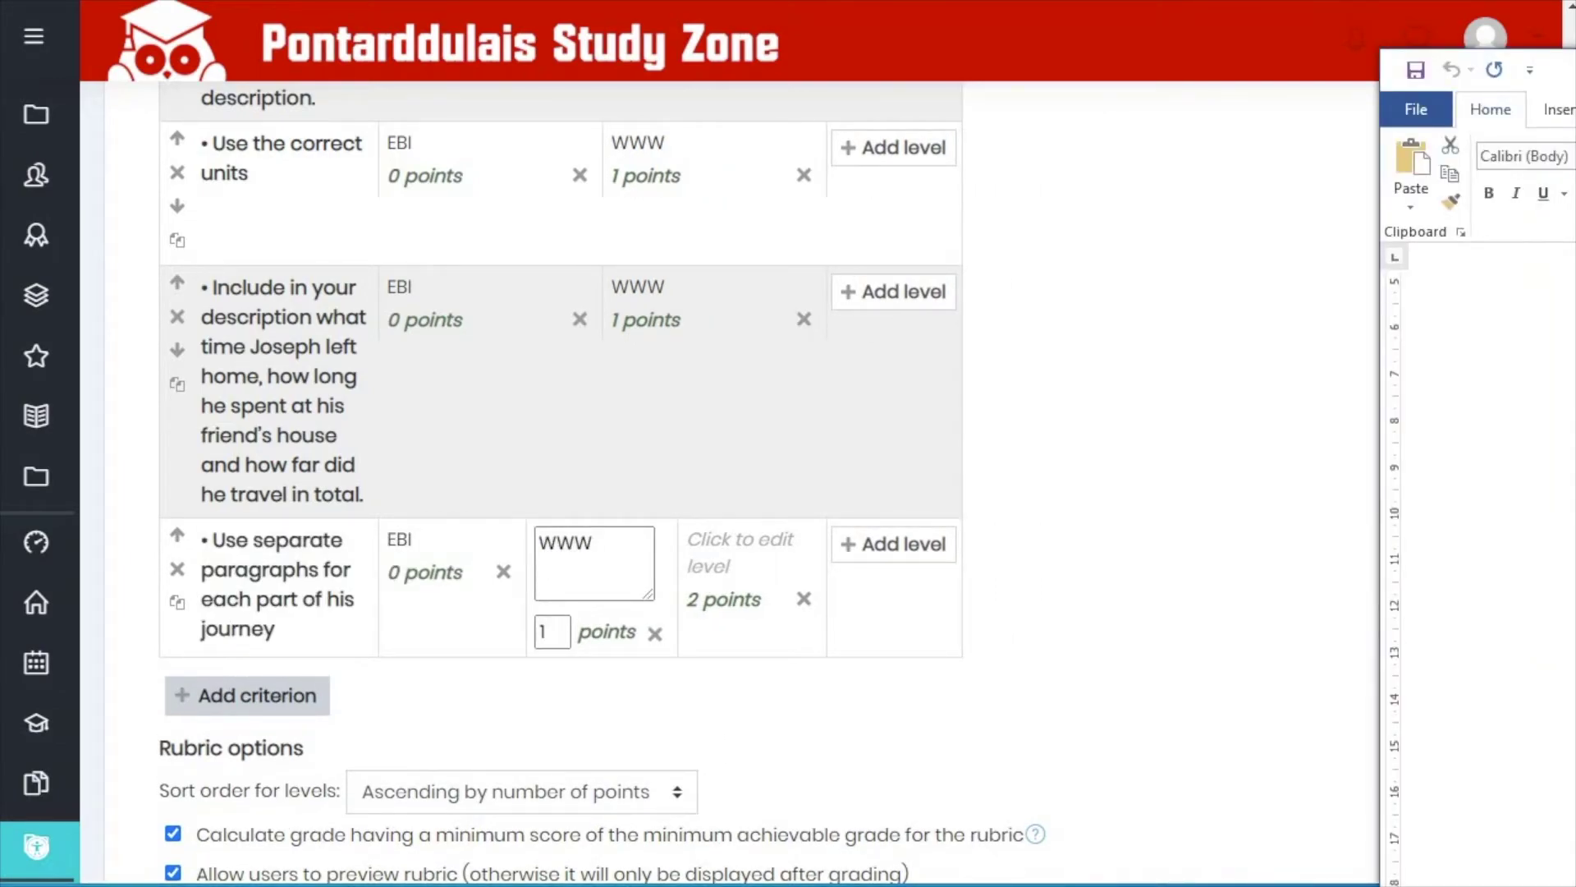
click(247, 695)
text(• Write in the past tense and good quality spelling, punctuation and grammar)
click(440, 687)
text(EBI)
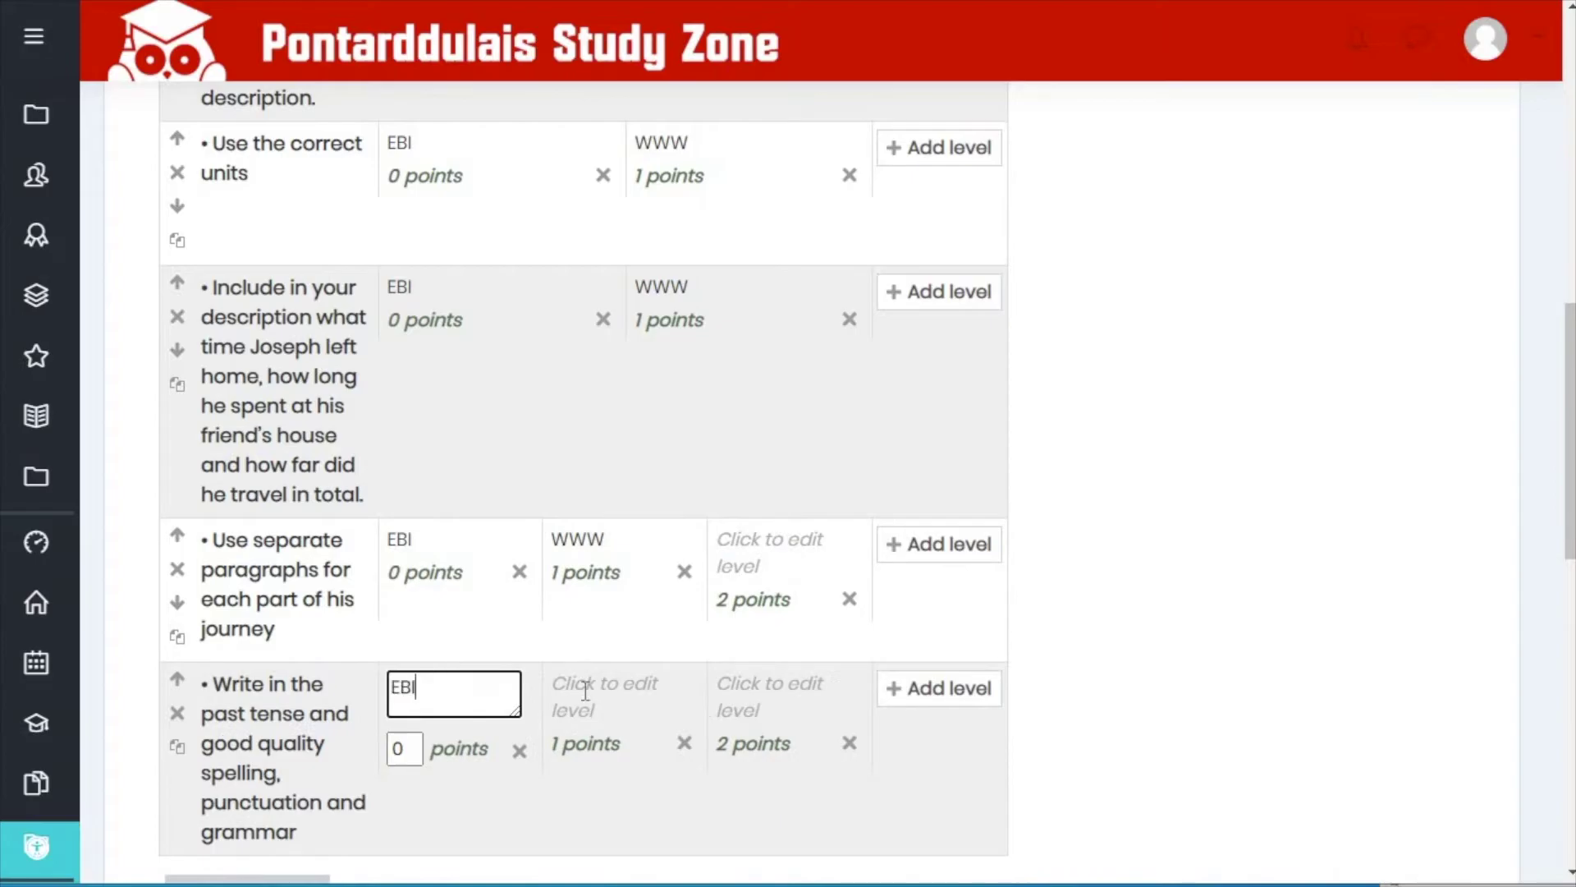
click(575, 690)
text(WWW)
- Delete the unused 2-point levels from the fourth and fifth criteria
click(805, 600)
click(697, 588)
click(779, 742)
click(697, 588)
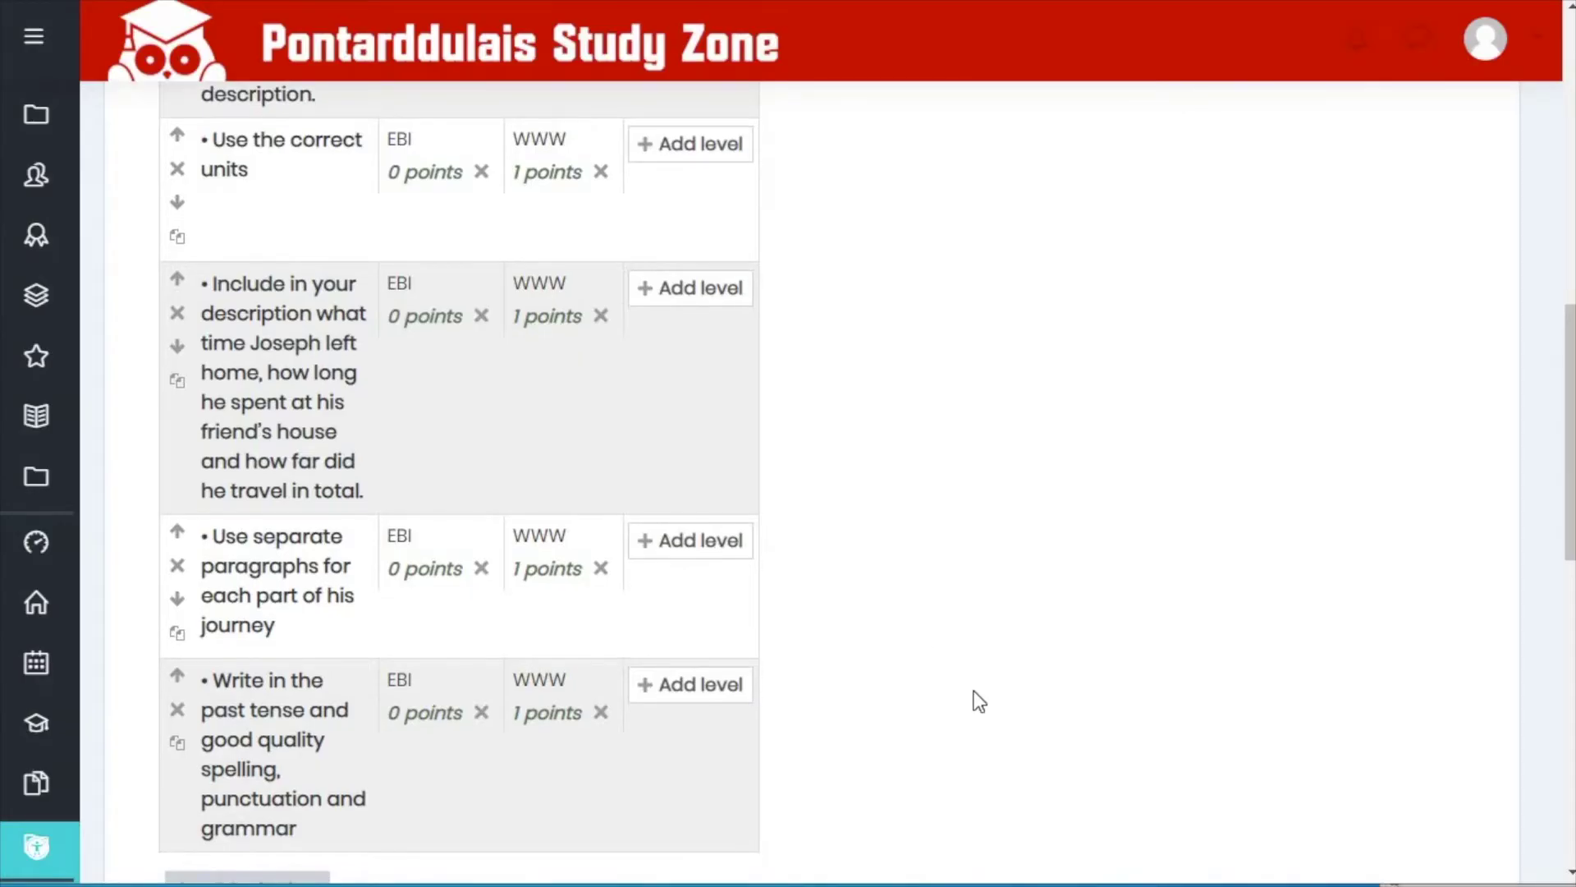
- Turn off the rubric options for displaying level points and for grader text remarks, and save the rubric as ready
scroll(974, 692, down, 6)
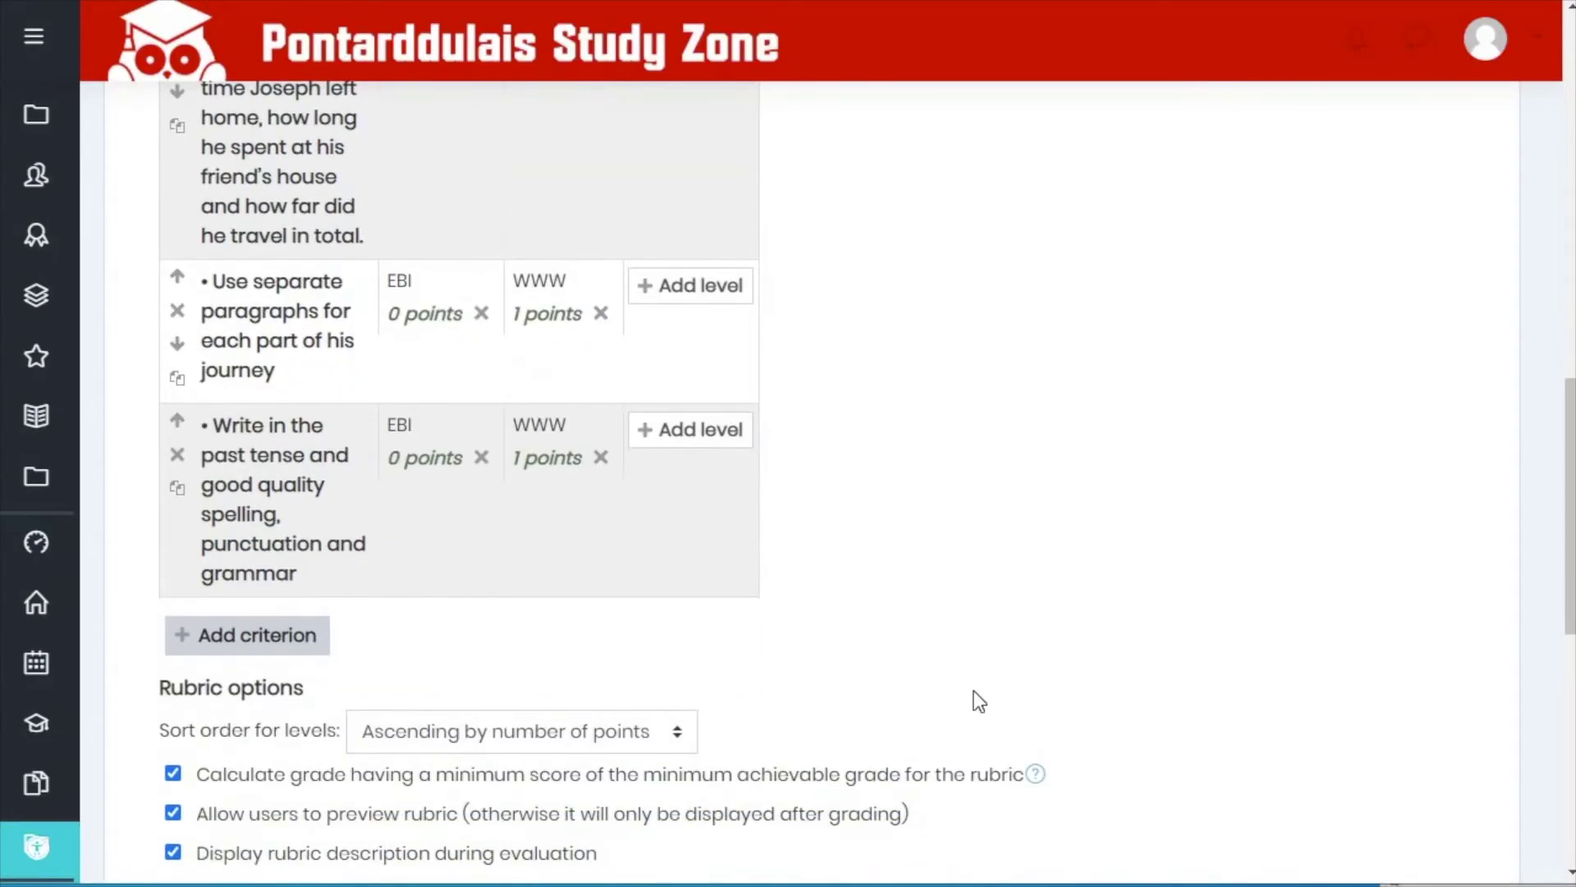
scroll(976, 698, down, 1)
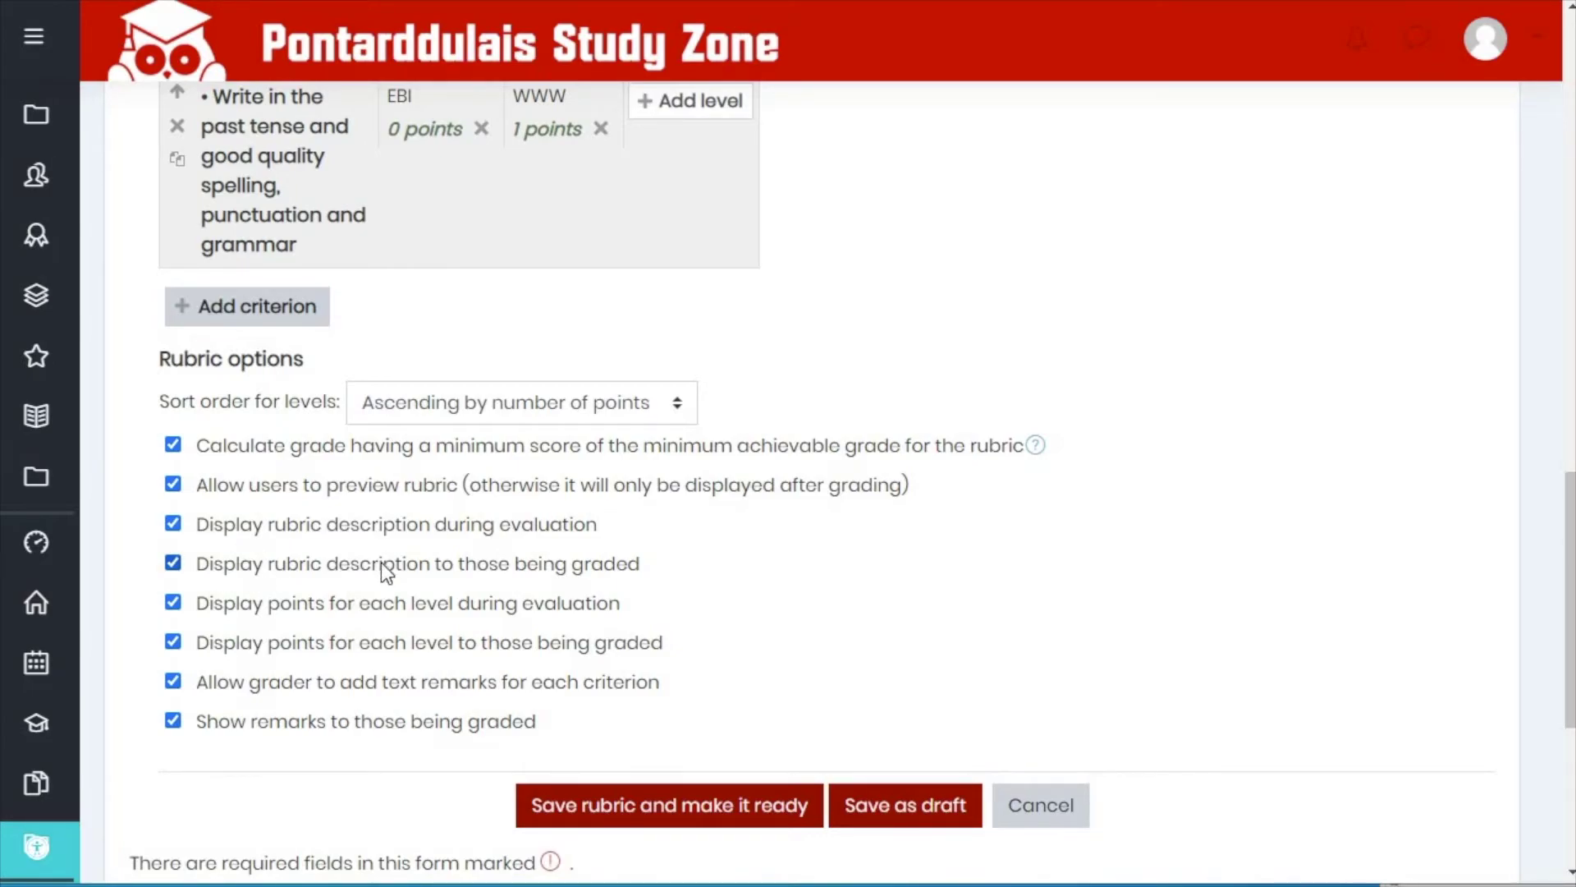
scroll(381, 565, down, 1)
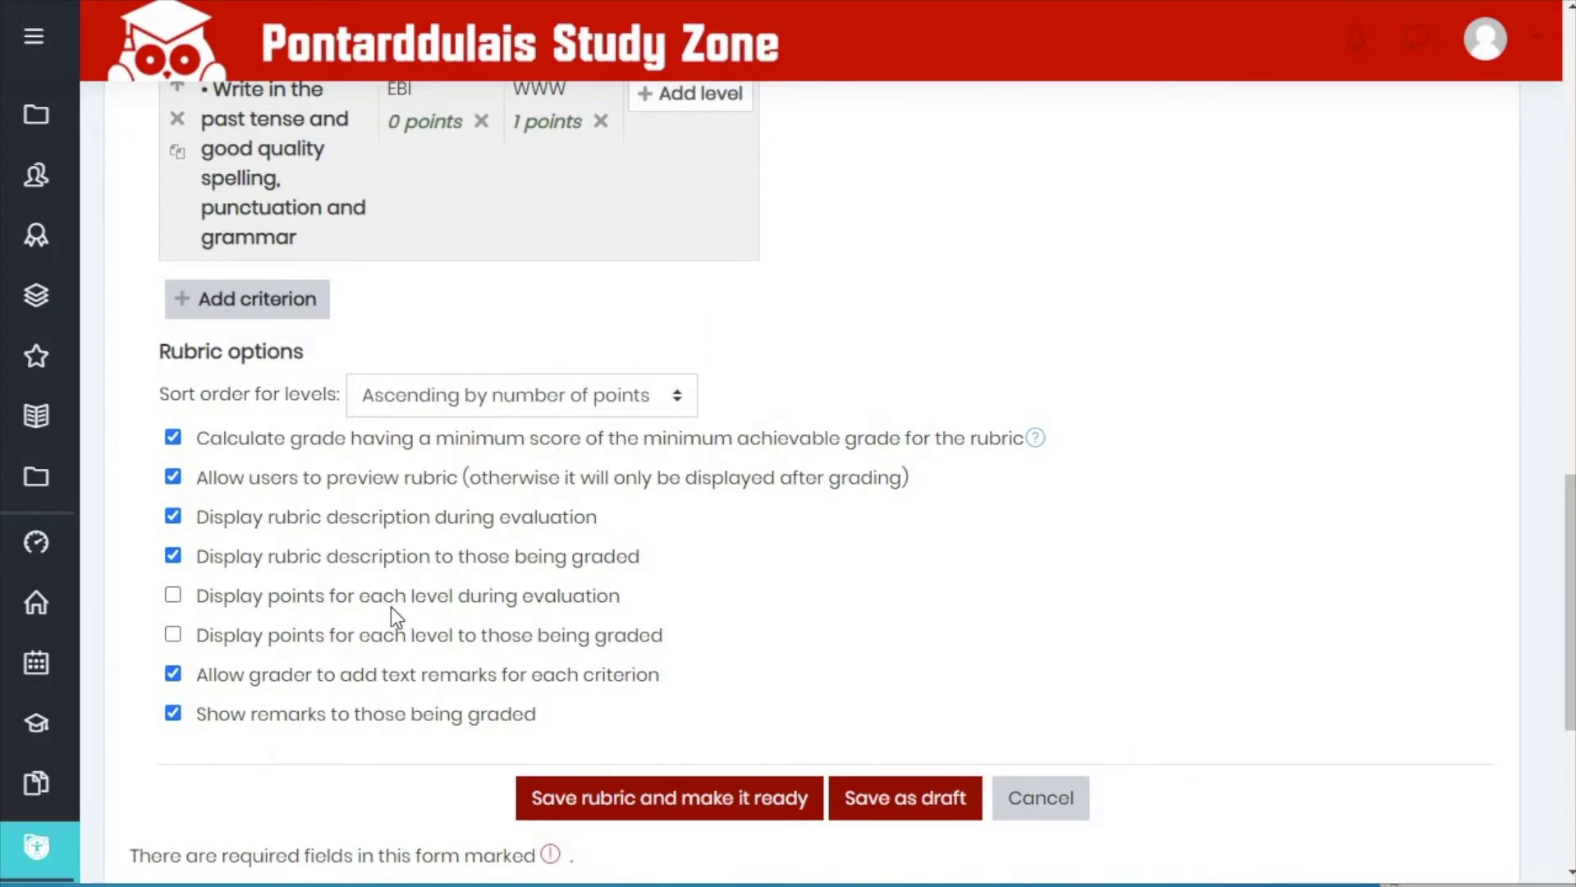
click(174, 676)
click(175, 714)
click(677, 800)
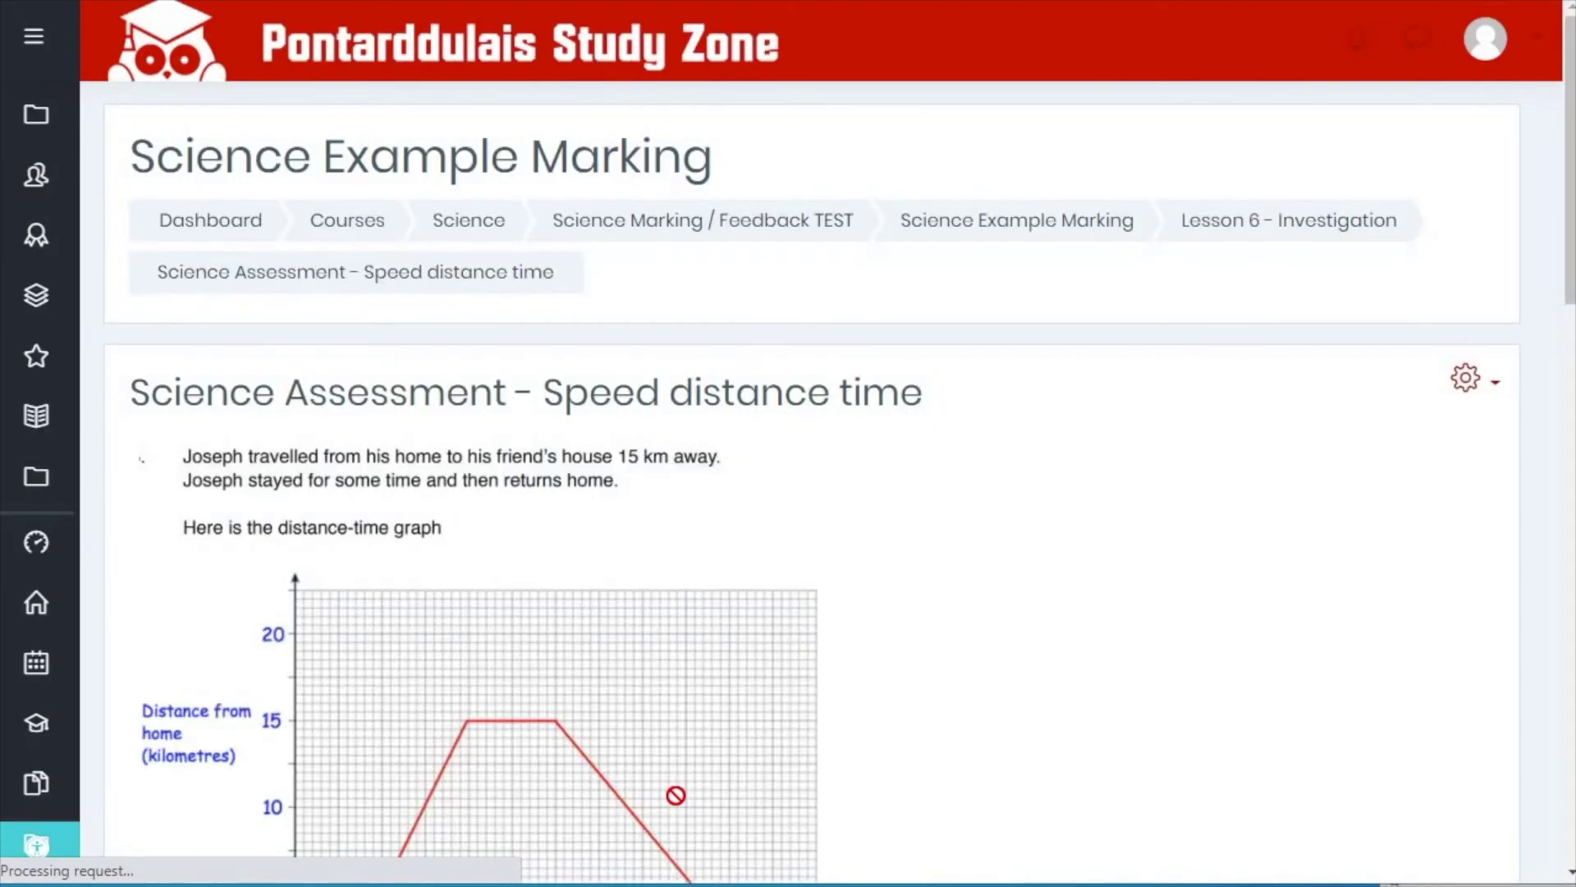
- Examine the assignment page, and open Science Example in the student view to examine its success criteria, submission status and grading criteria
scroll(1014, 770, down, 3)
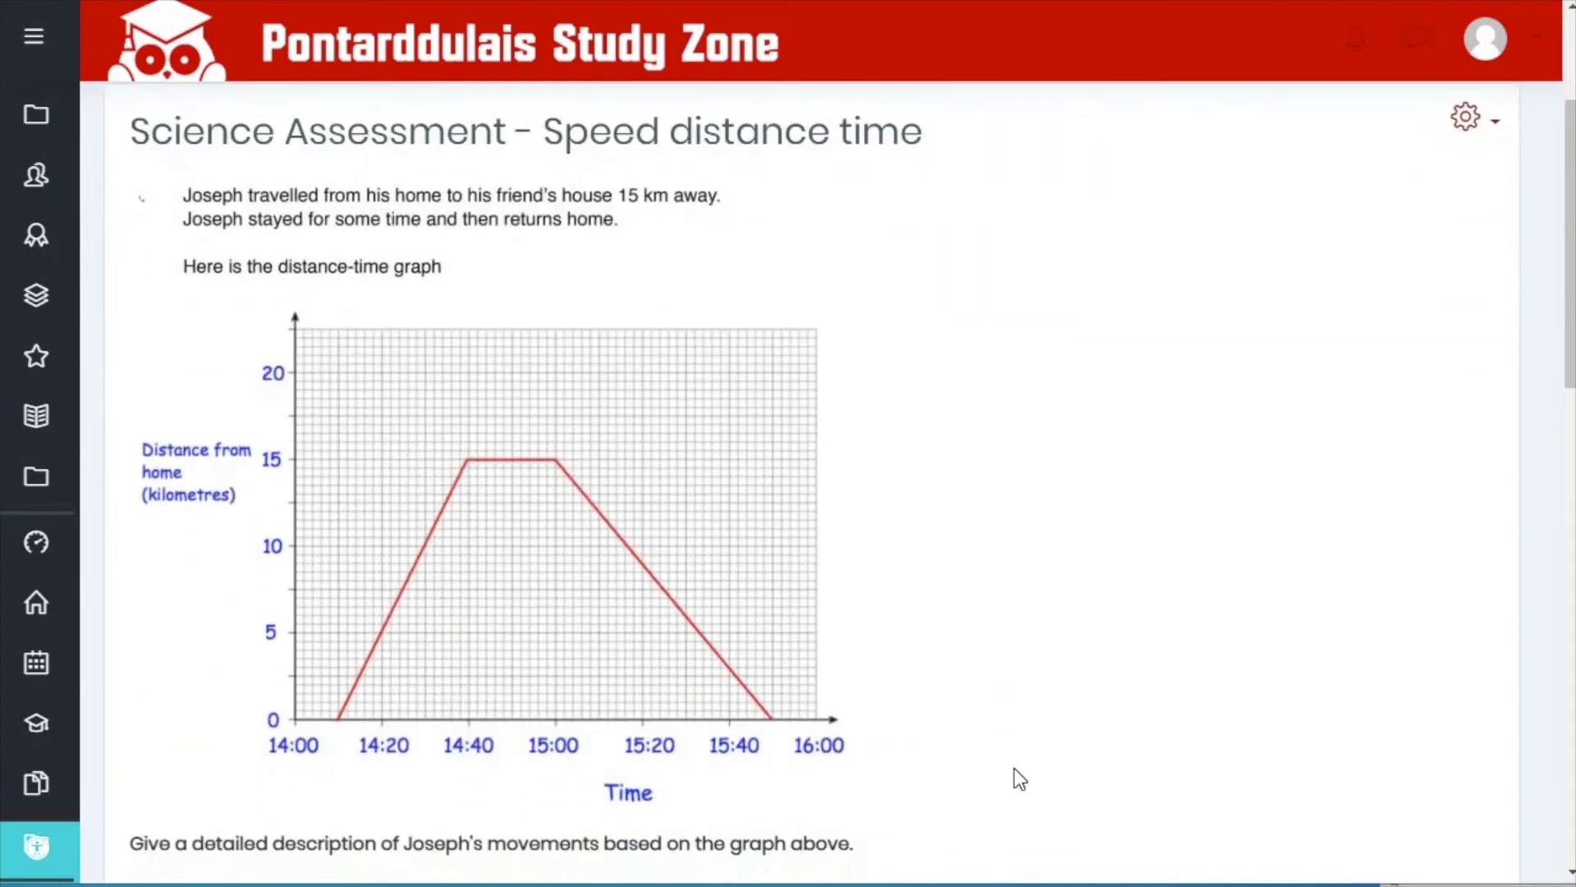
scroll(1013, 768, down, 5)
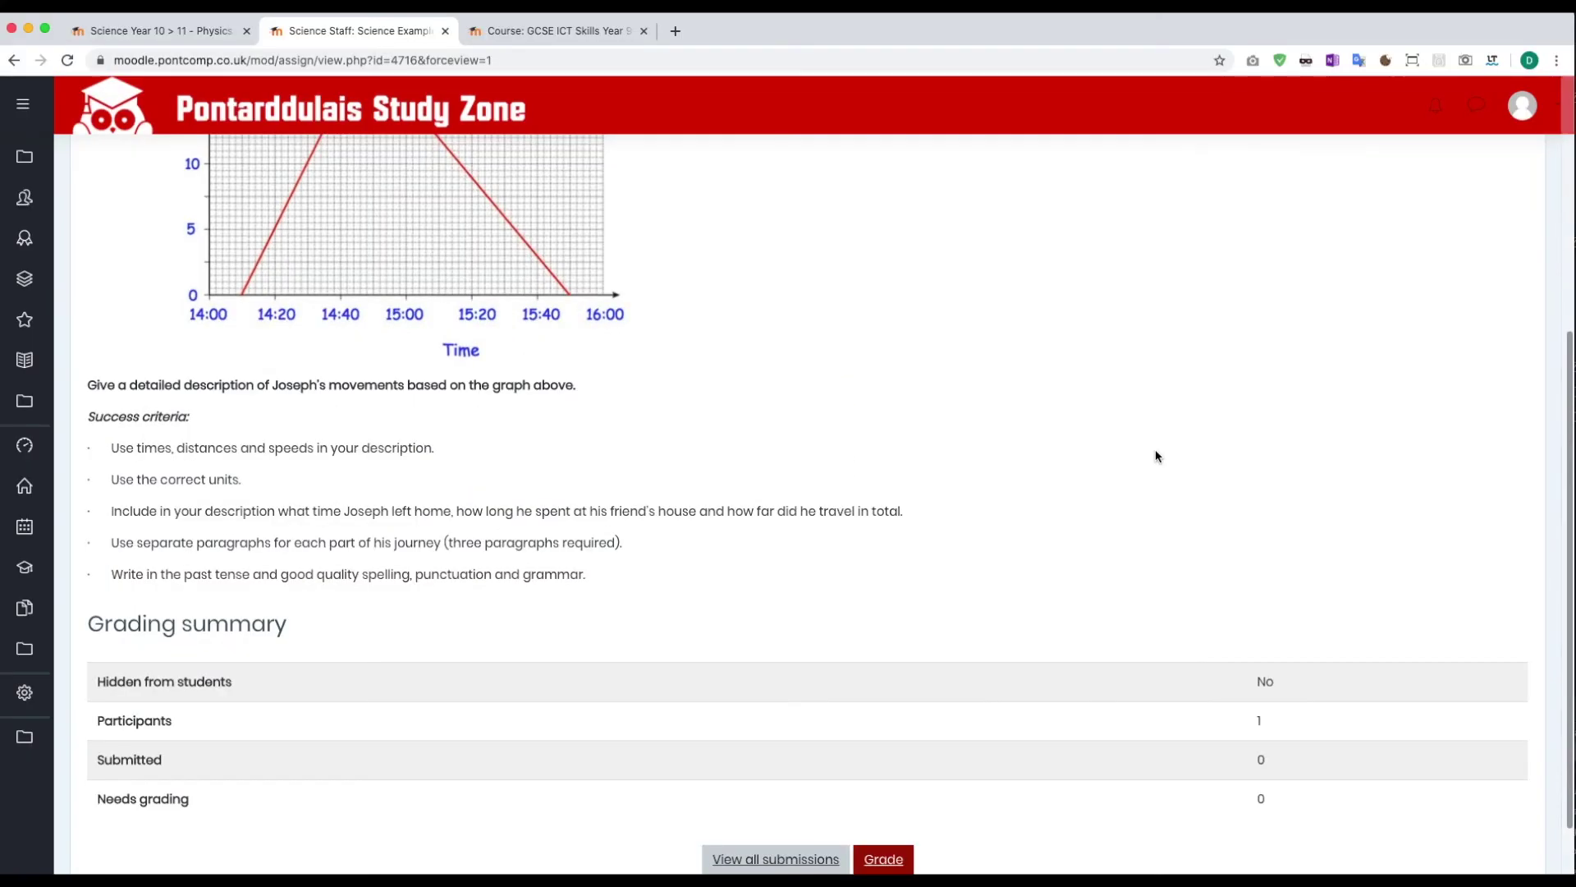
scroll(1155, 449, down, 1)
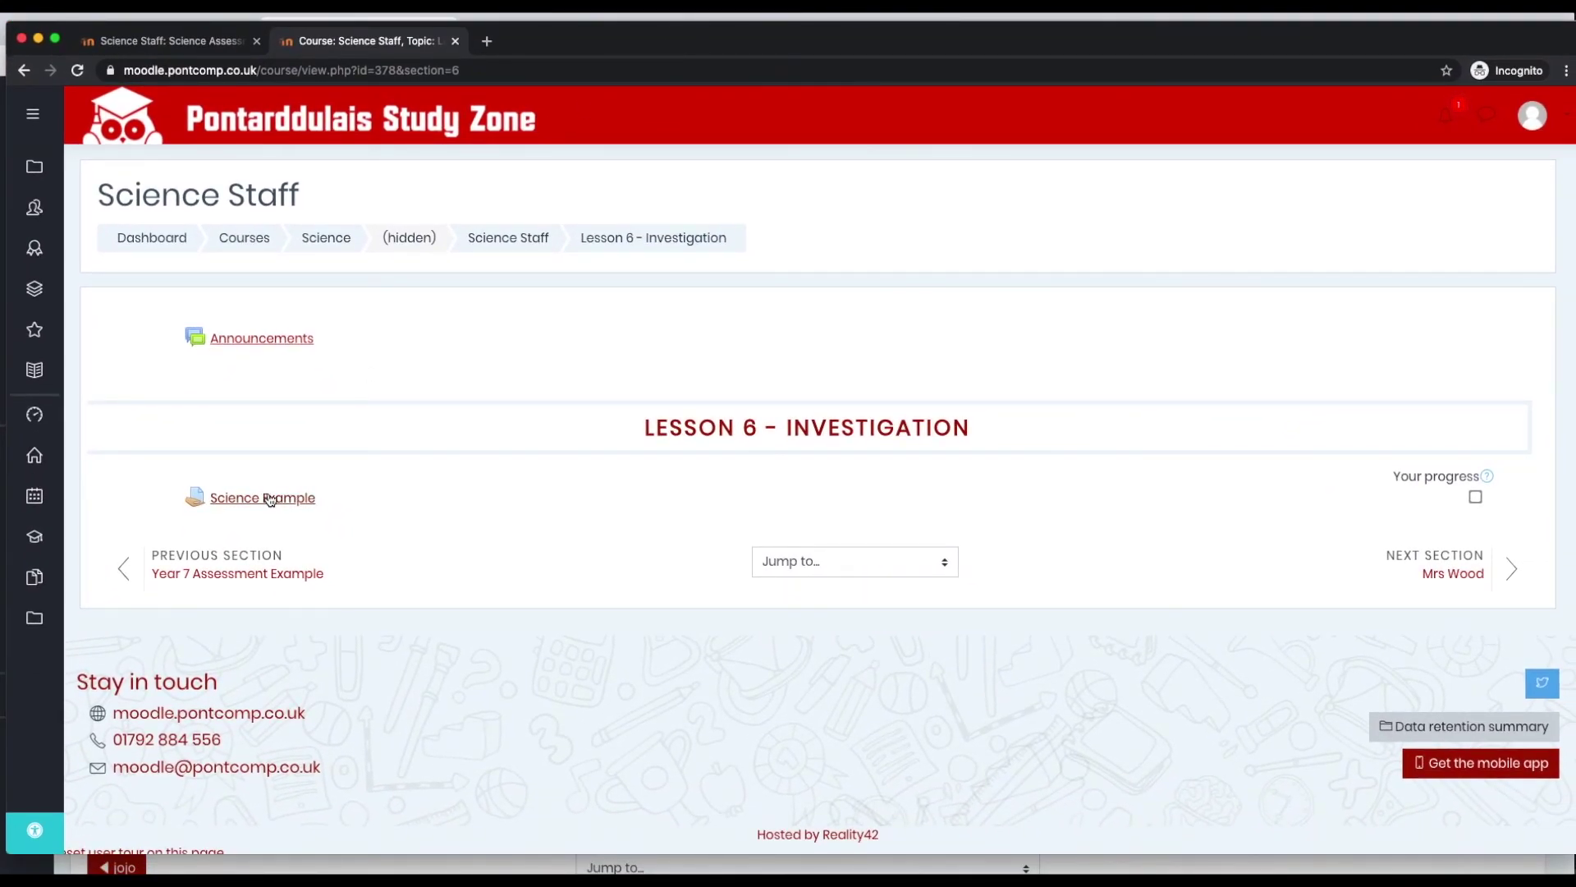
click(240, 497)
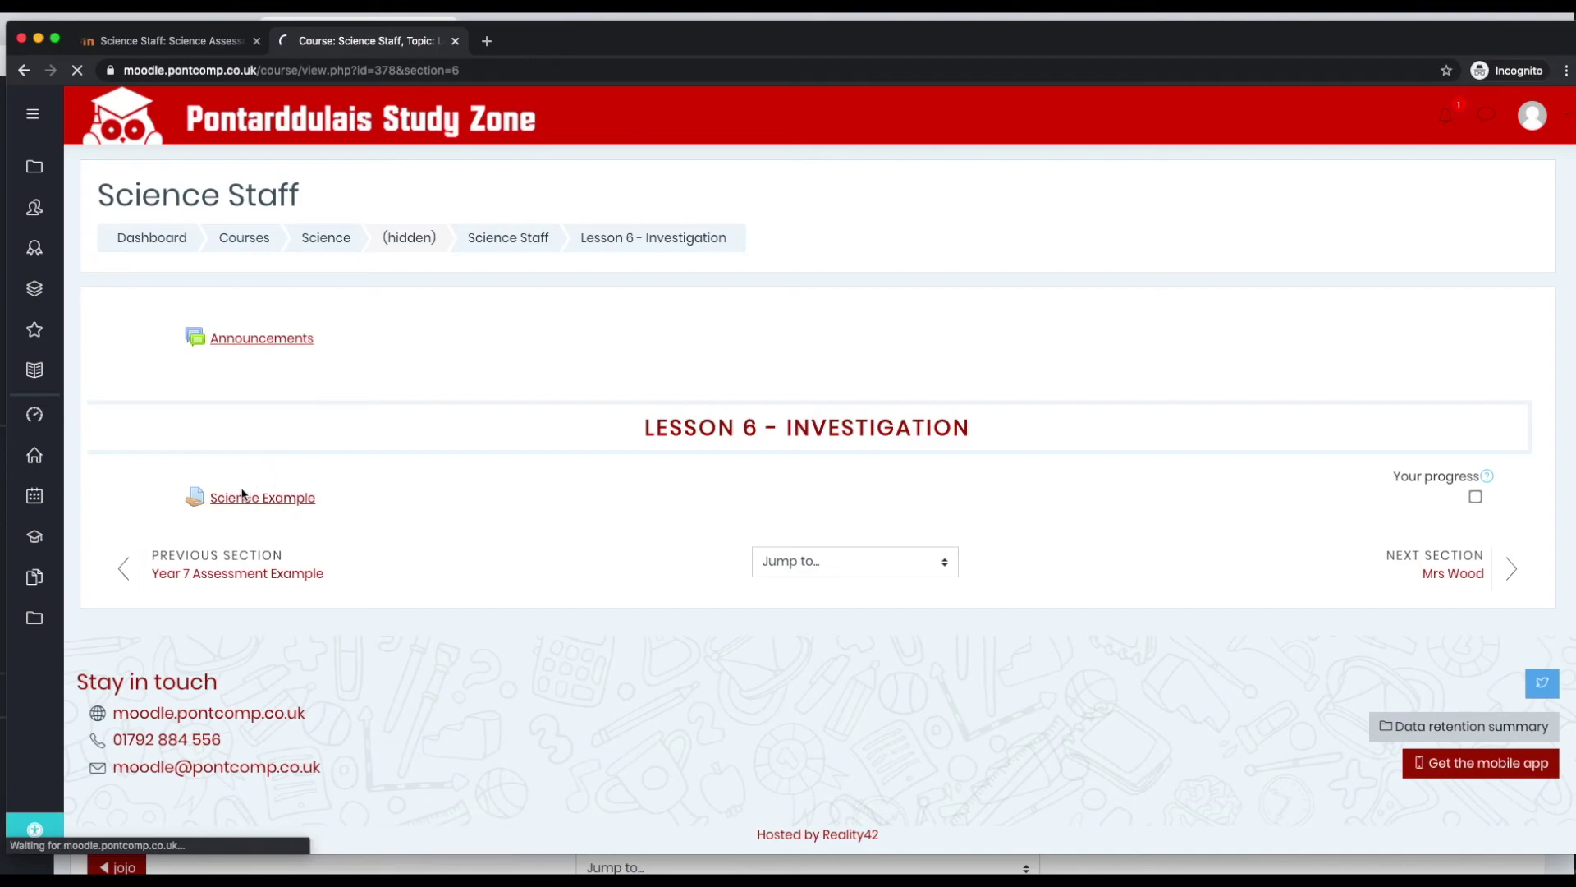
scroll(540, 489, down, 1)
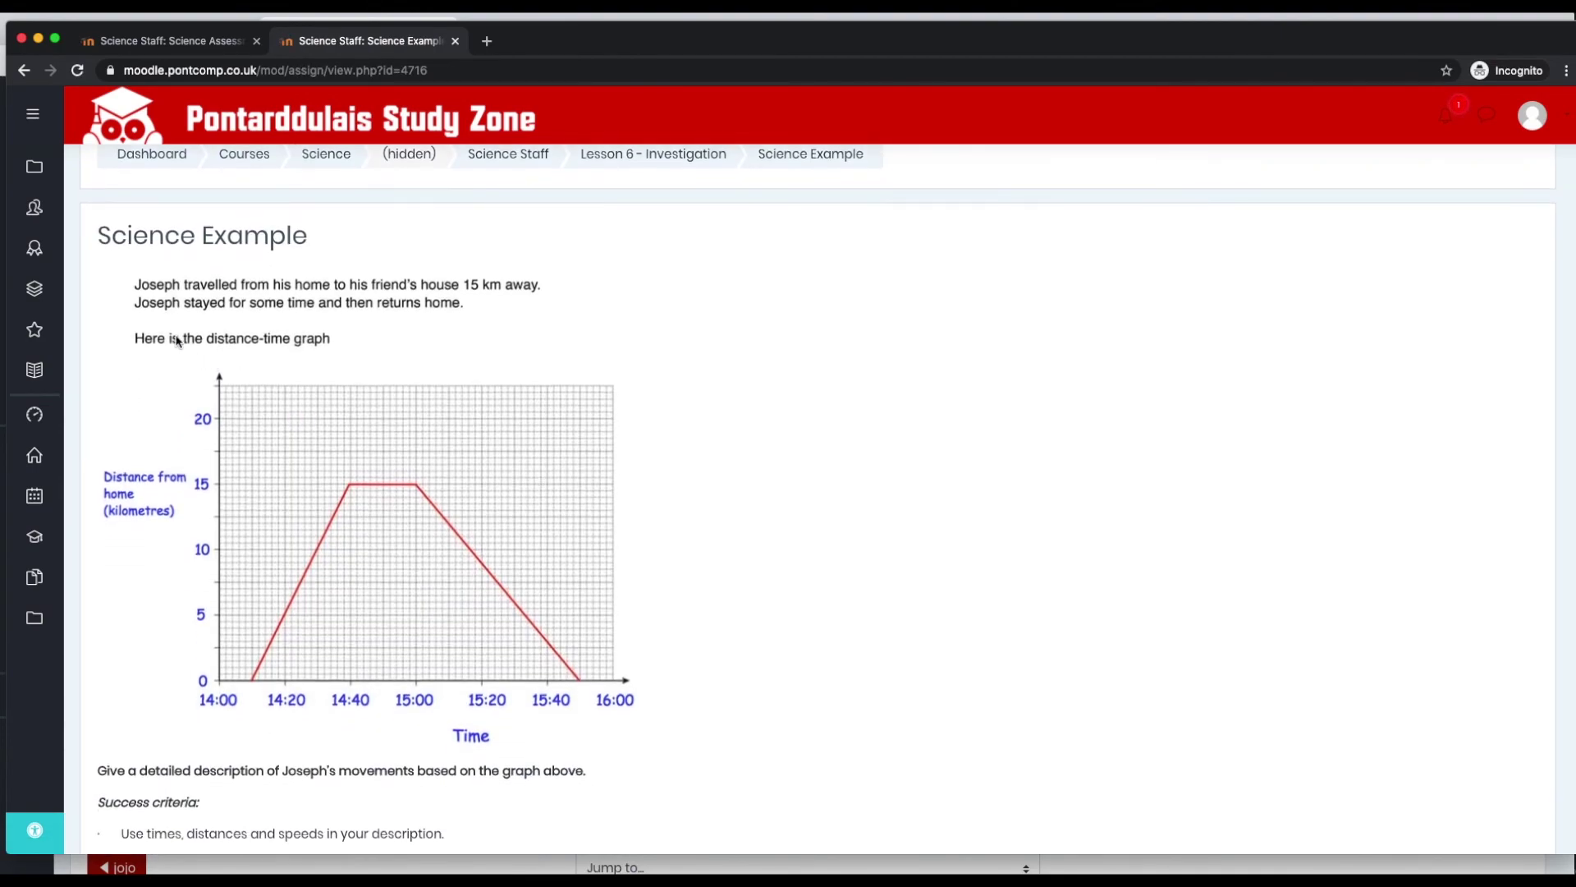
scroll(310, 637, down, 3)
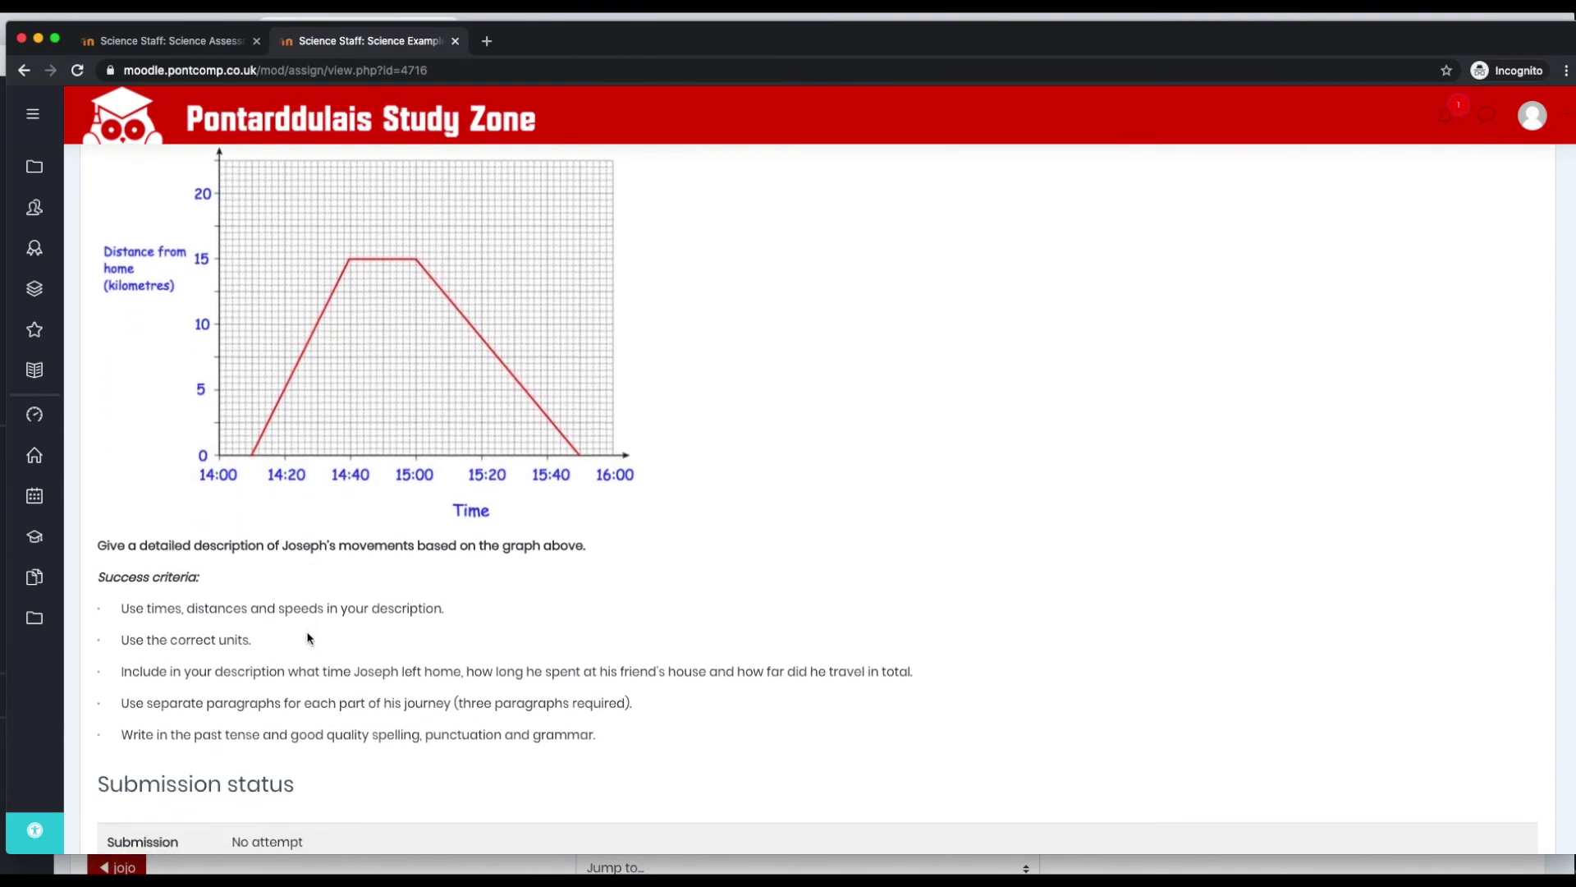
scroll(309, 660, down, 4)
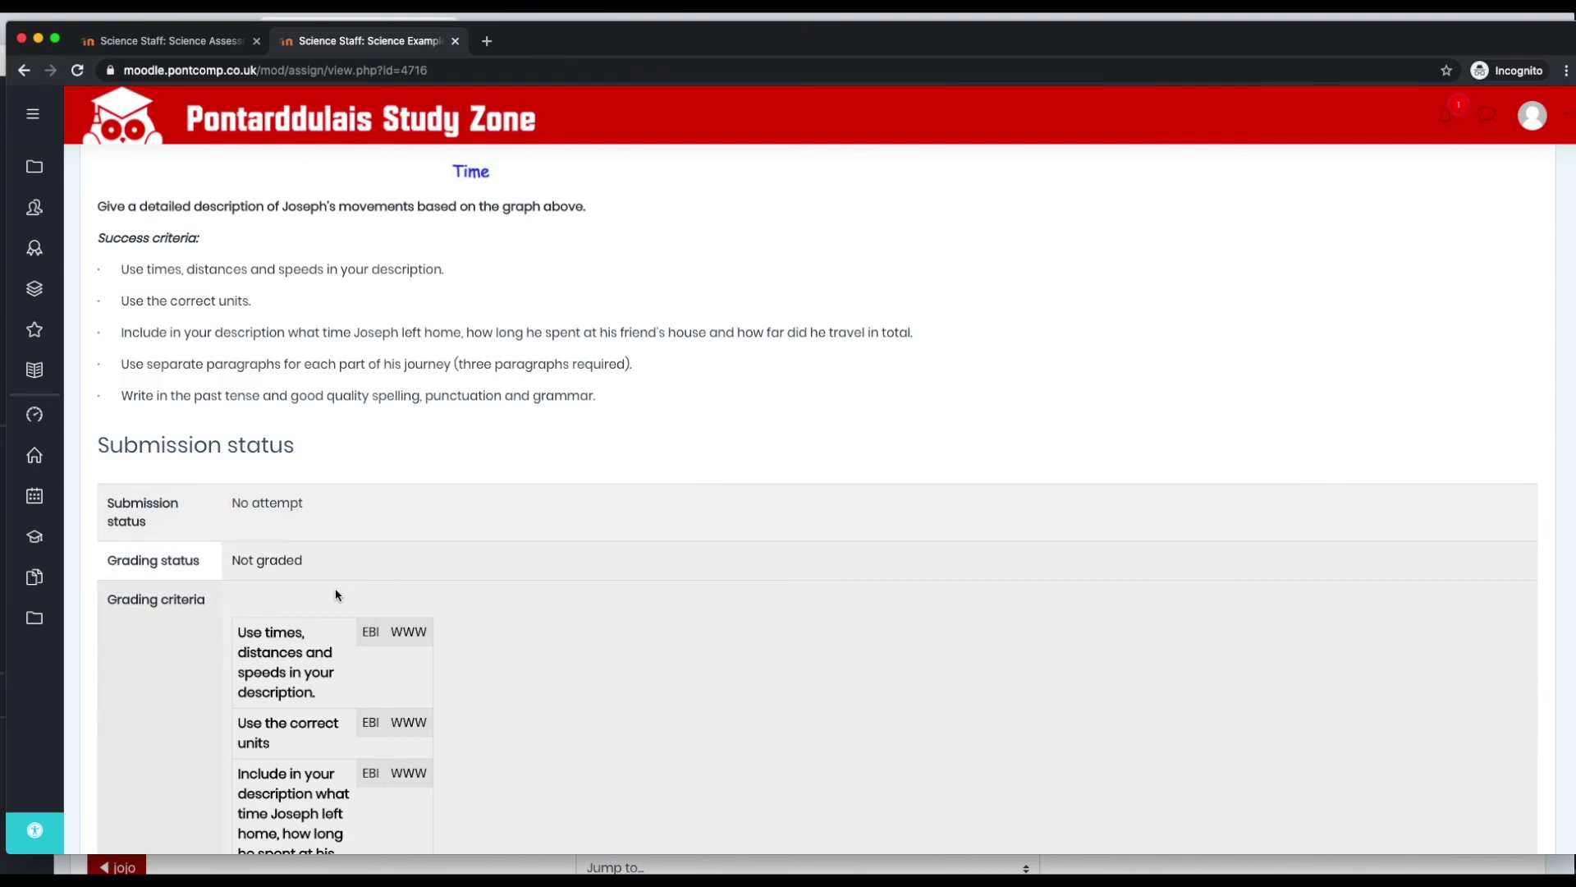
scroll(348, 572, down, 1)
scroll(348, 573, down, 1)
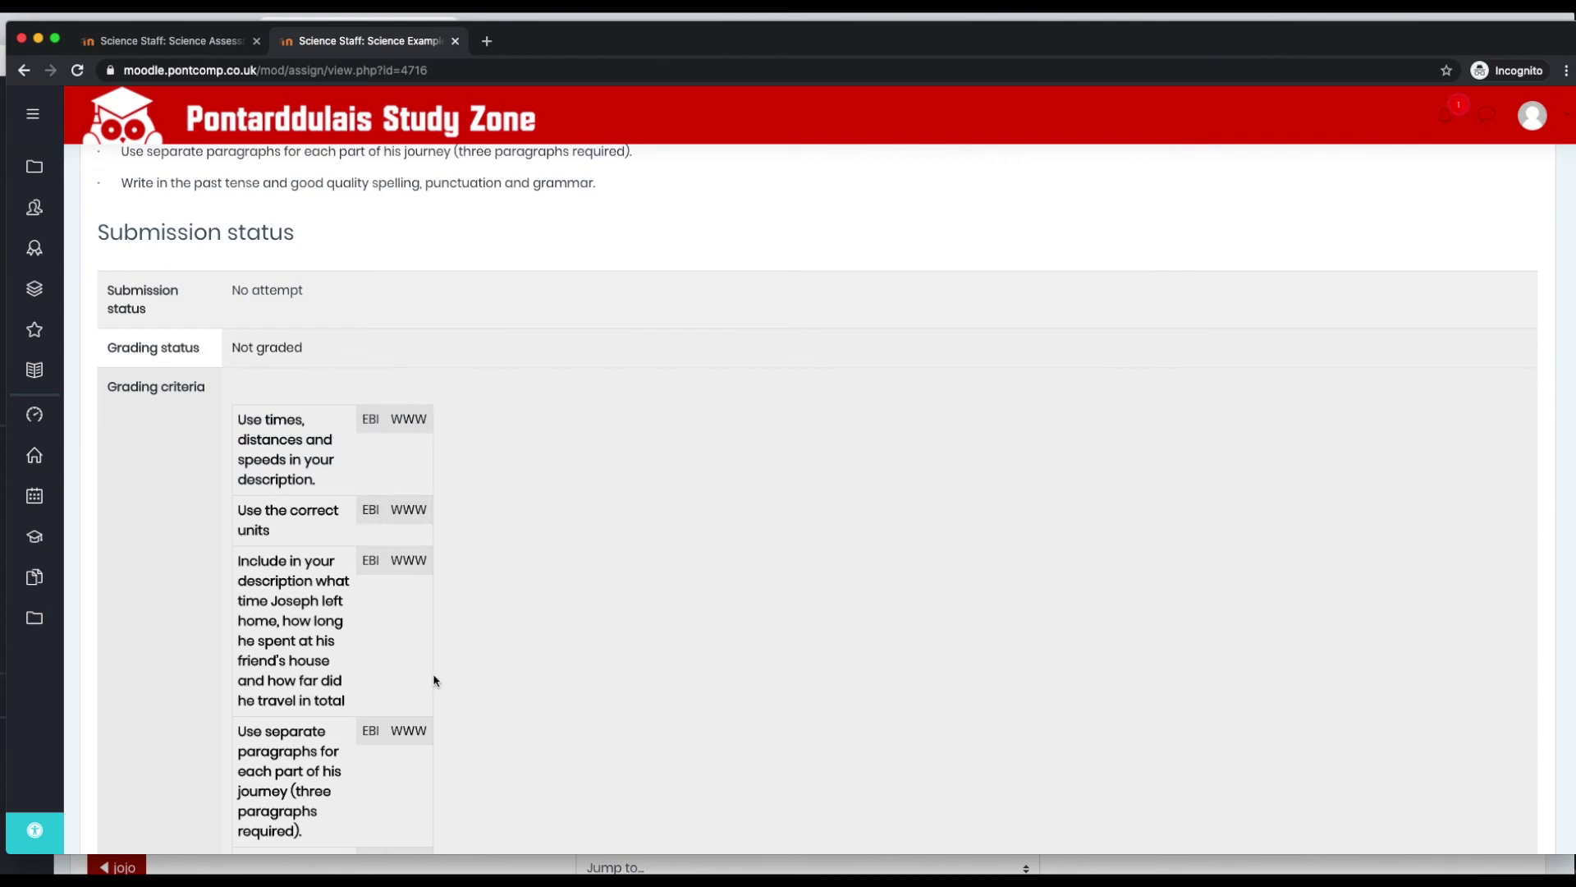
scroll(436, 679, down, 1)
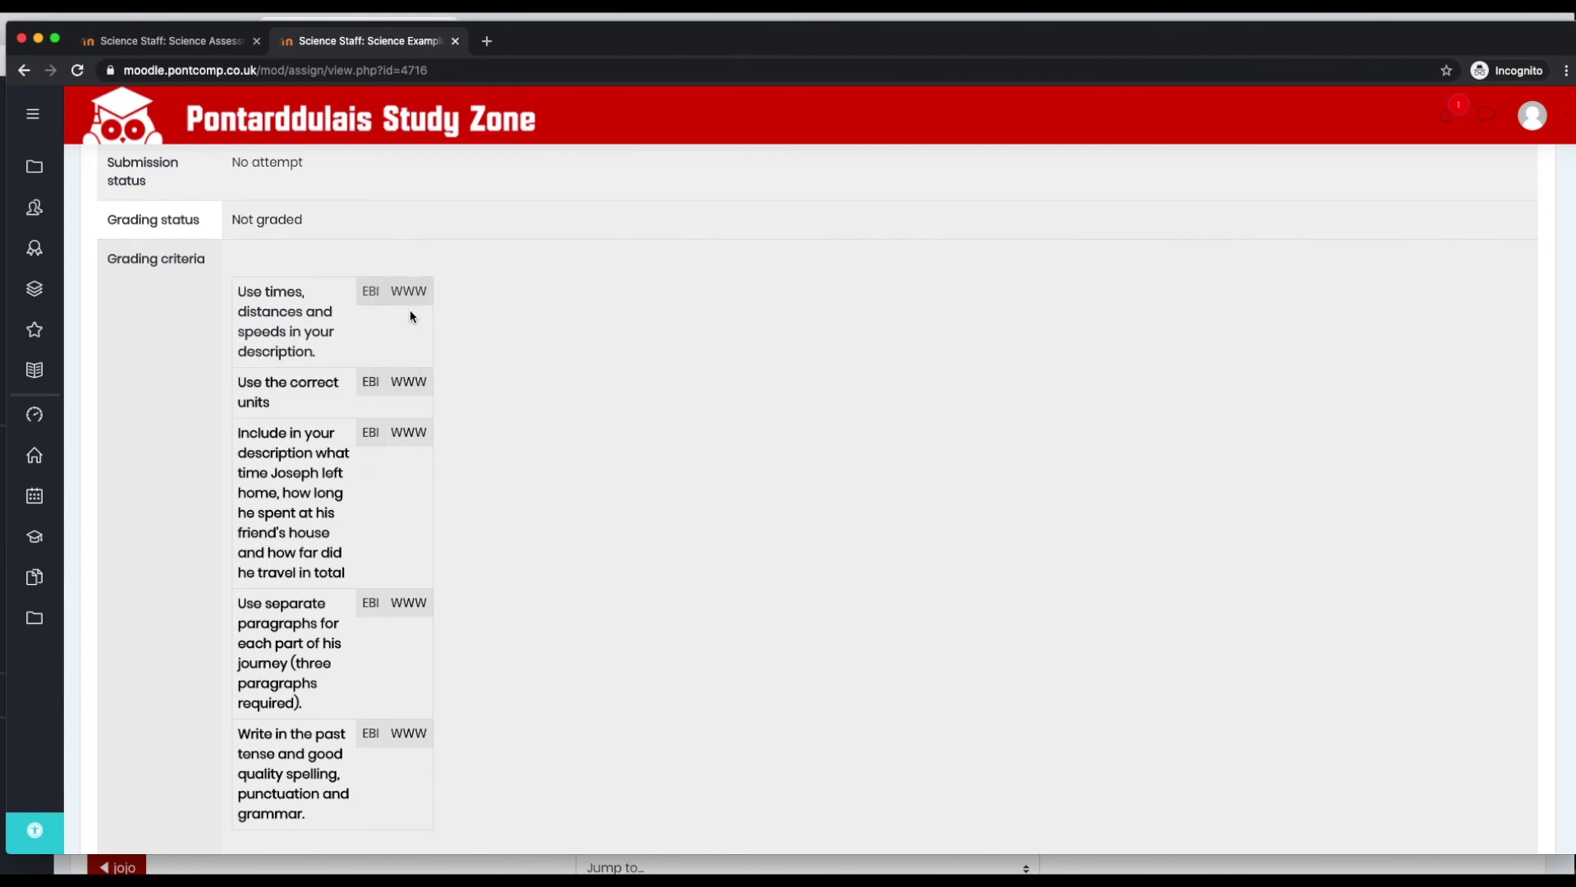
scroll(392, 453, down, 1)
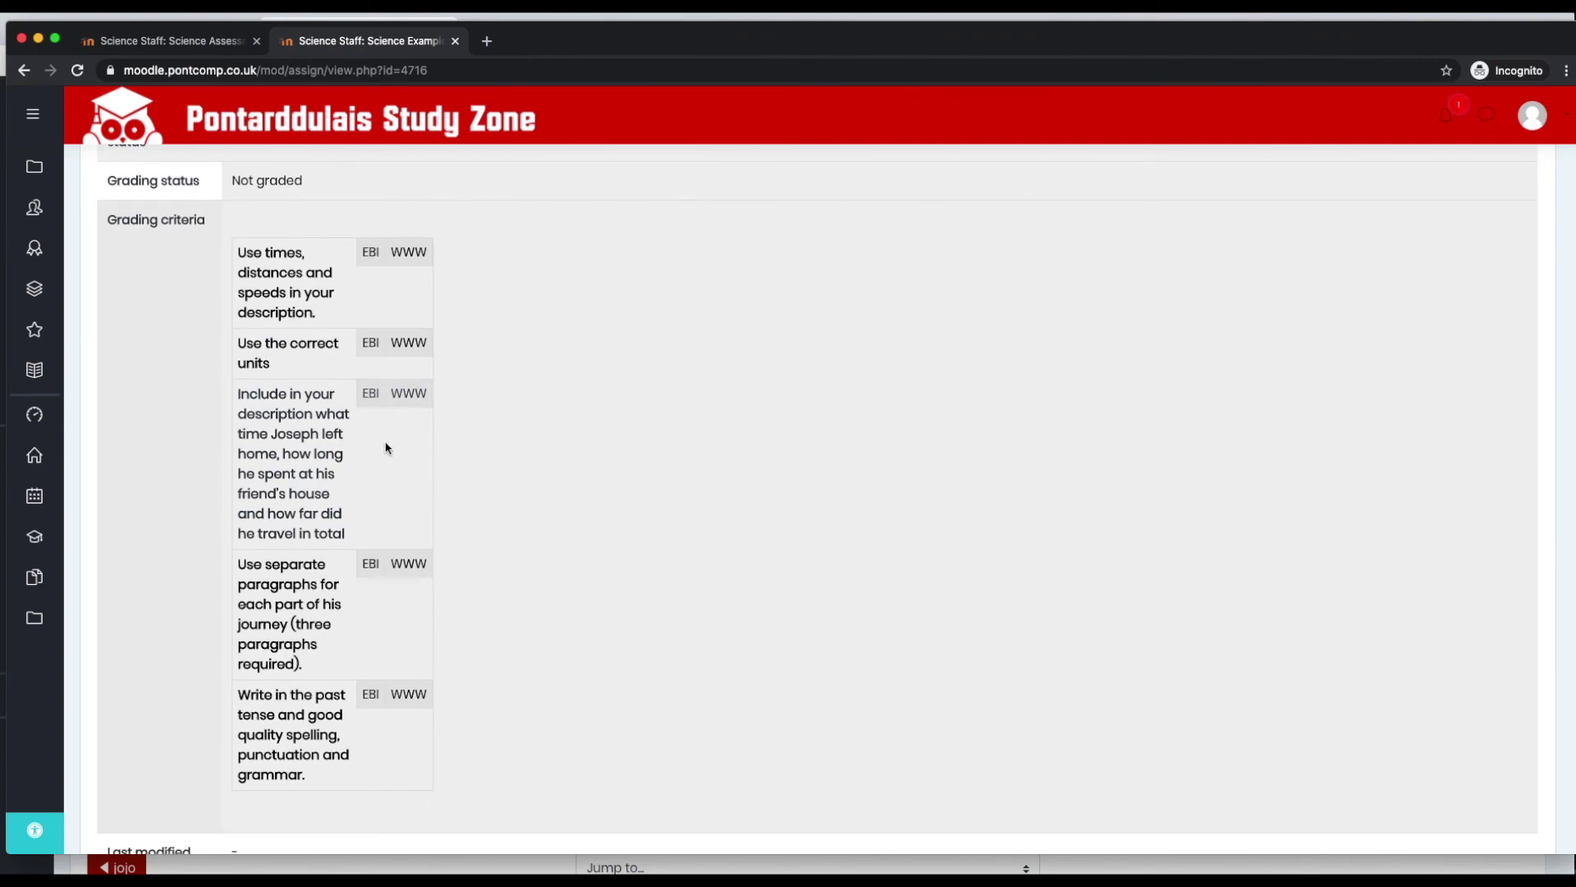
scroll(418, 543, down, 5)
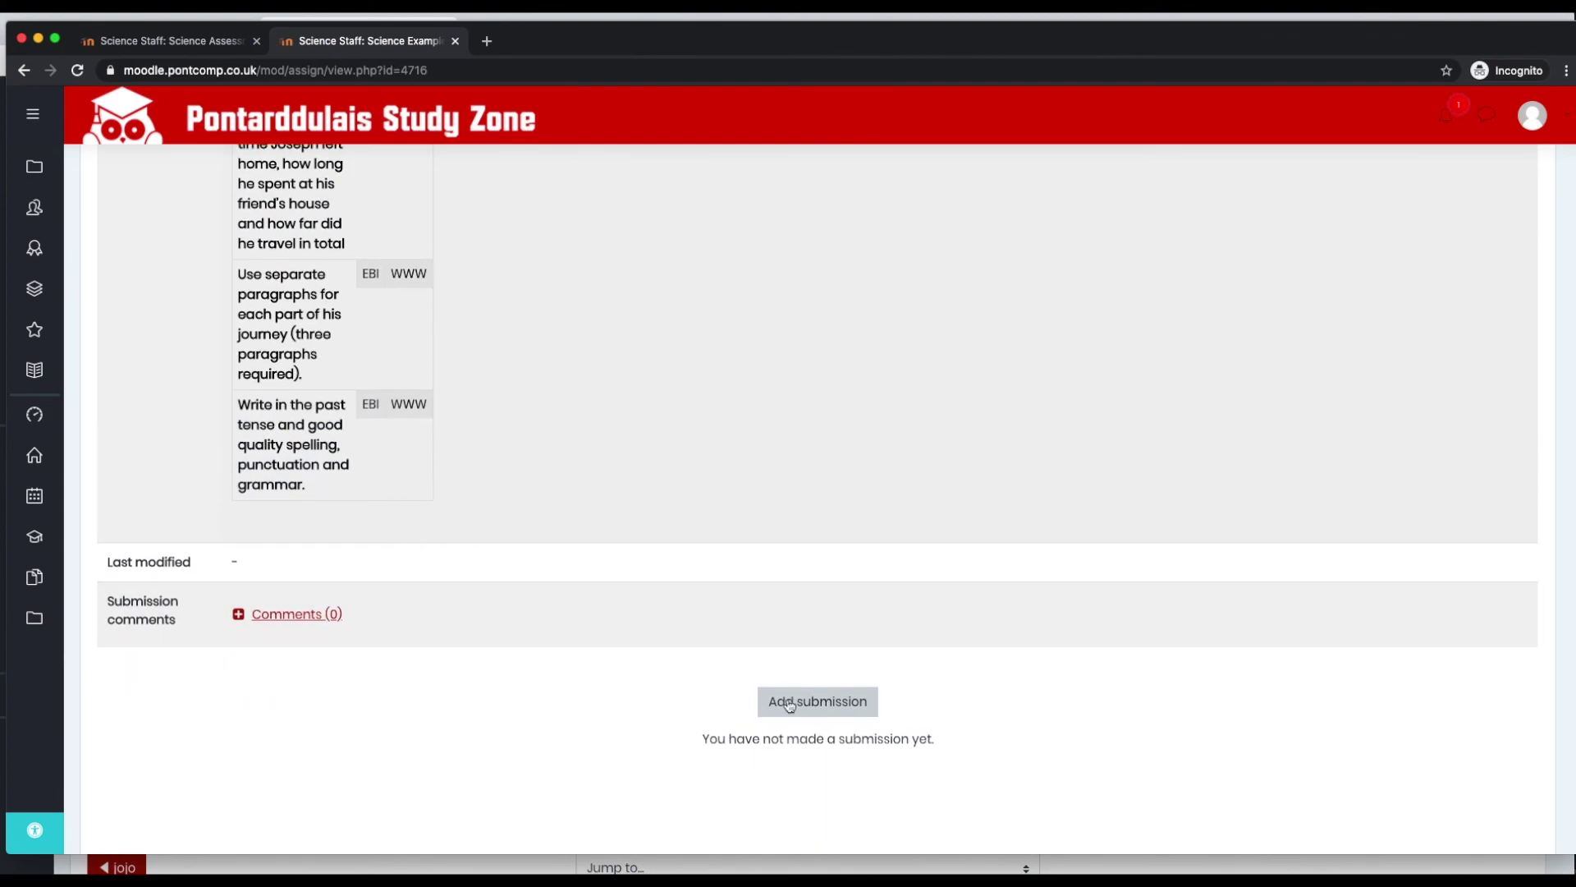
- Start a student submission for Science Example and open its empty Online text field for writing
click(832, 718)
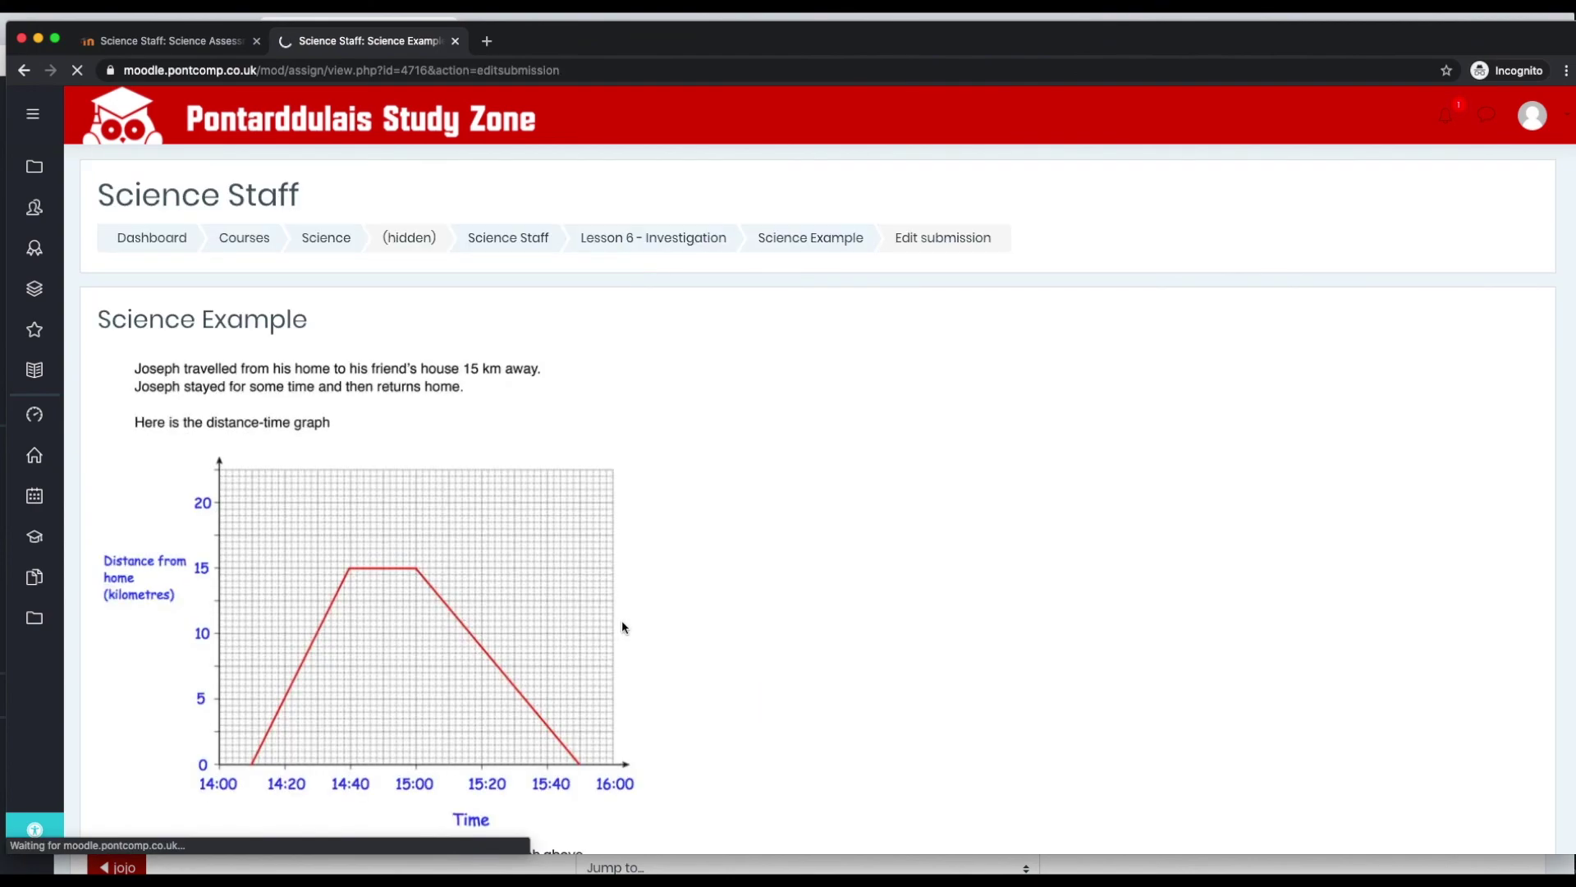
scroll(642, 628, down, 3)
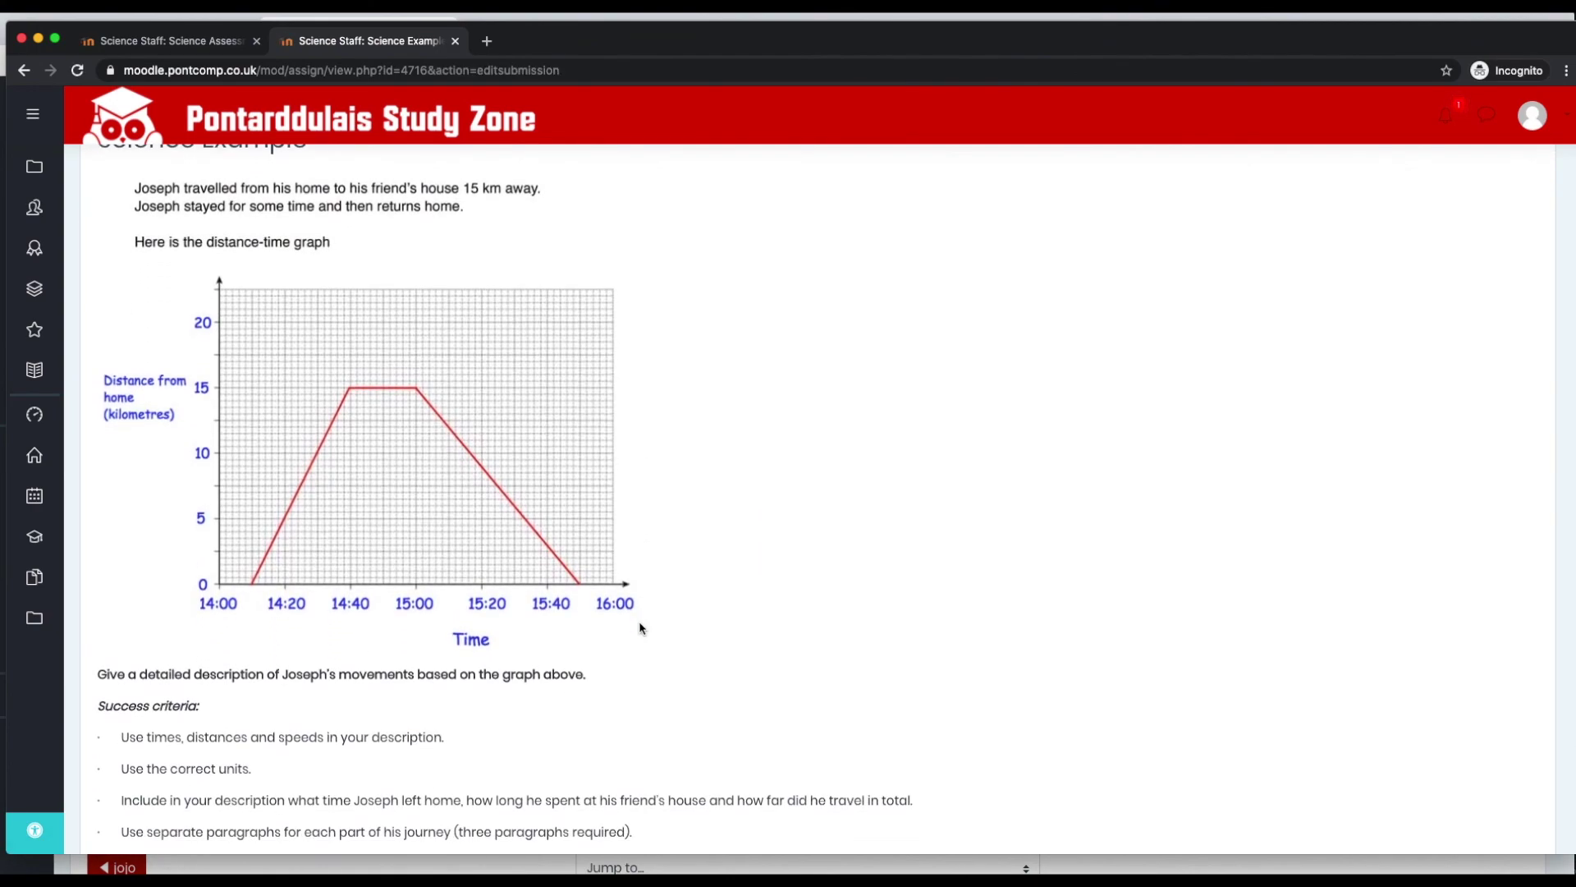
scroll(544, 688, down, 1)
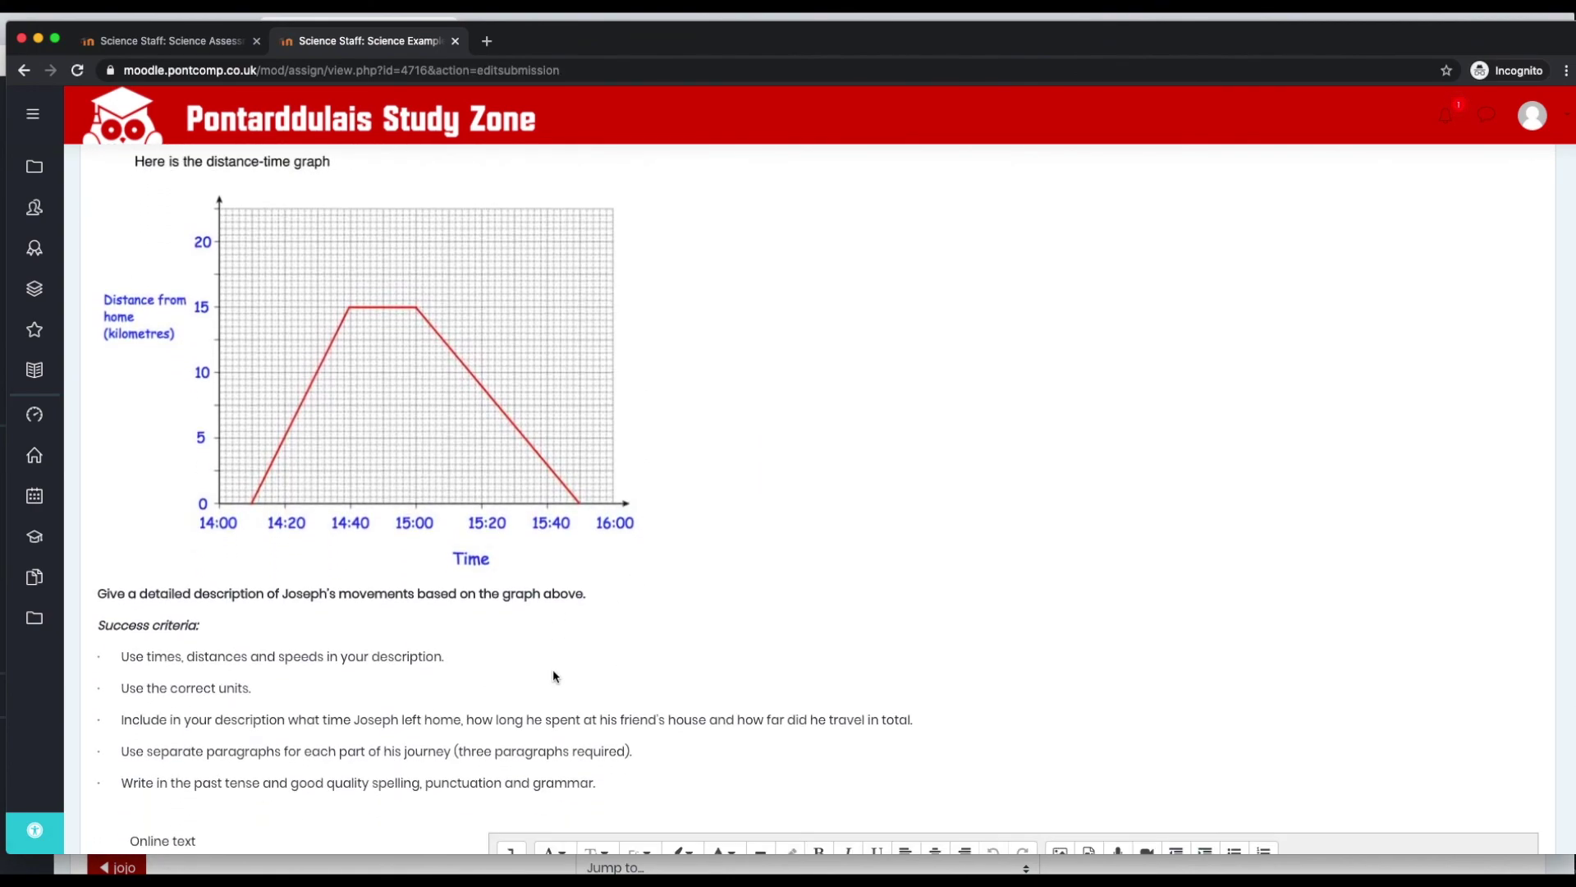
scroll(554, 668, down, 5)
click(590, 743)
scroll(640, 528, down, 2)
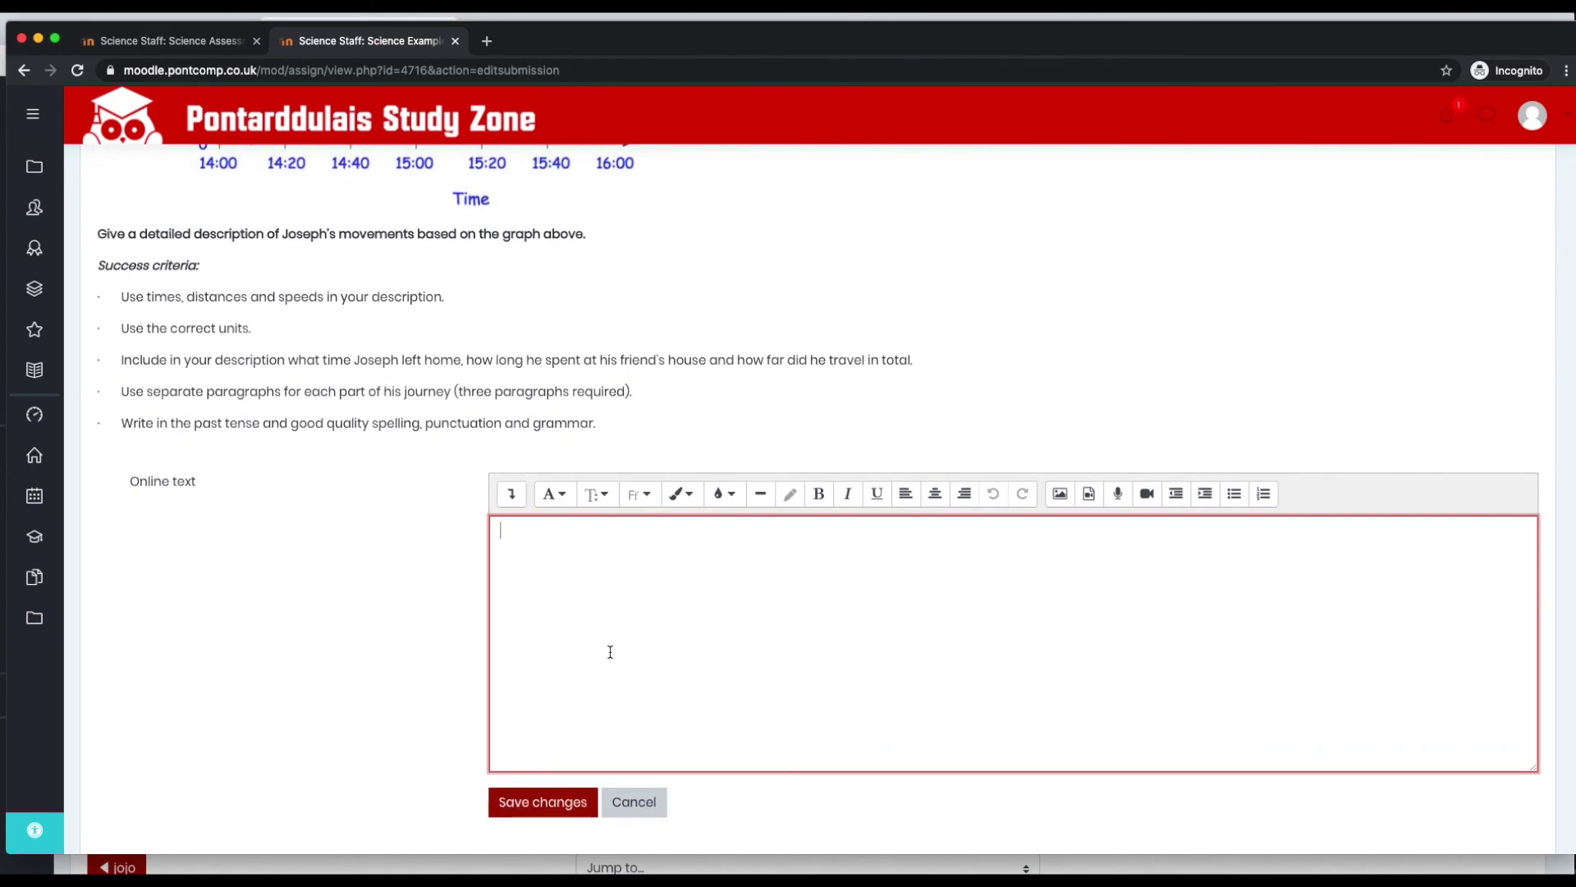